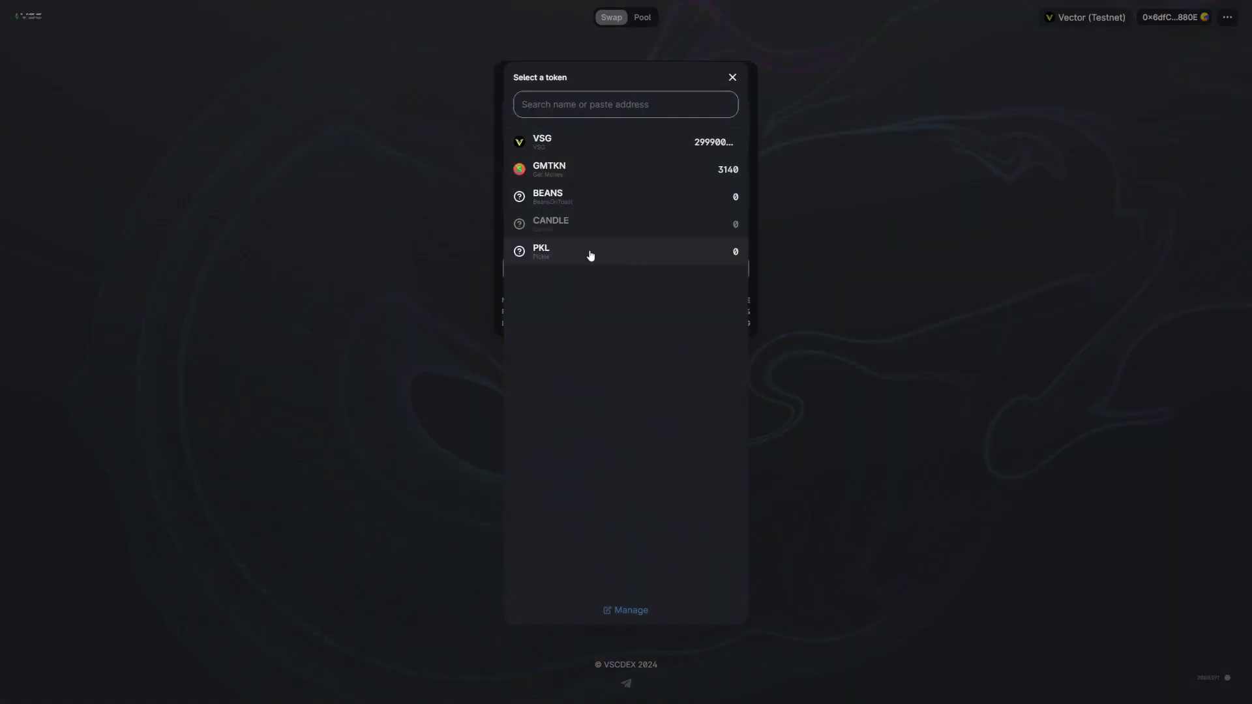
- Choose PKL as the token to receive when swapping 30,000 VSG
left_click(624, 253)
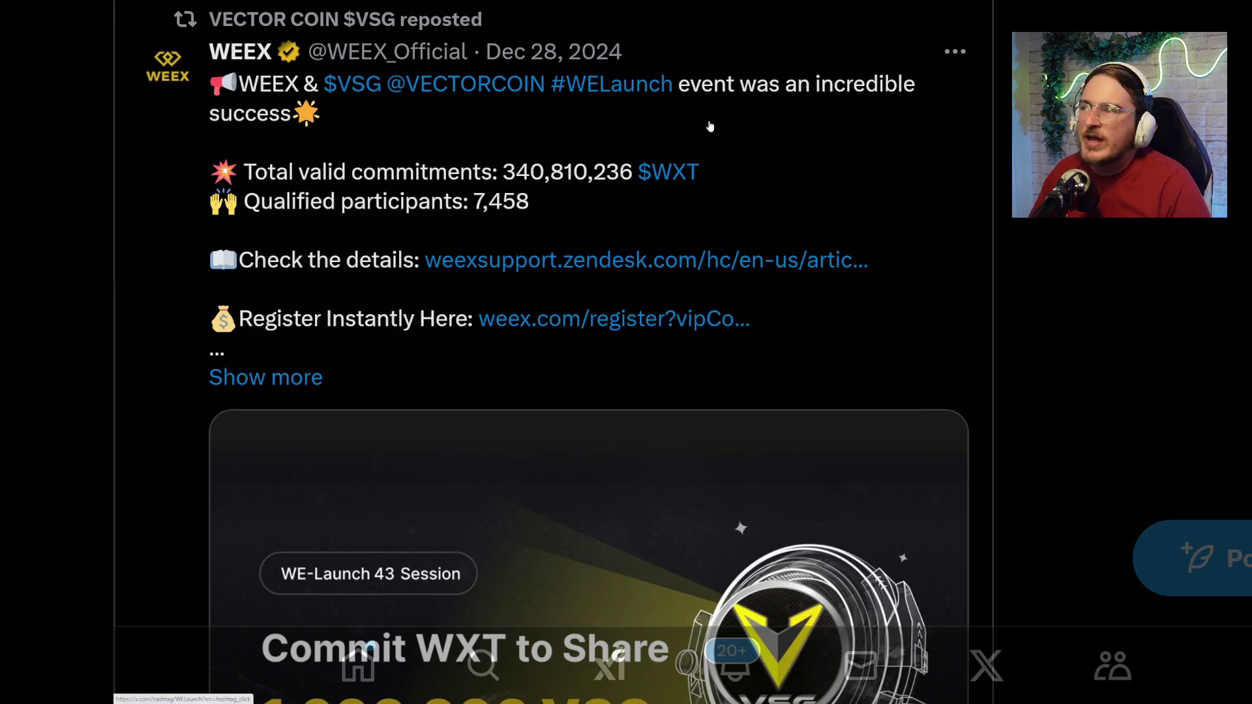
- Scroll to the MEXC VSG listing tweet, highlighting the 01-05 trading date, and view its image
scroll(704, 197, "down", 1)
scroll(517, 215, "up", 1)
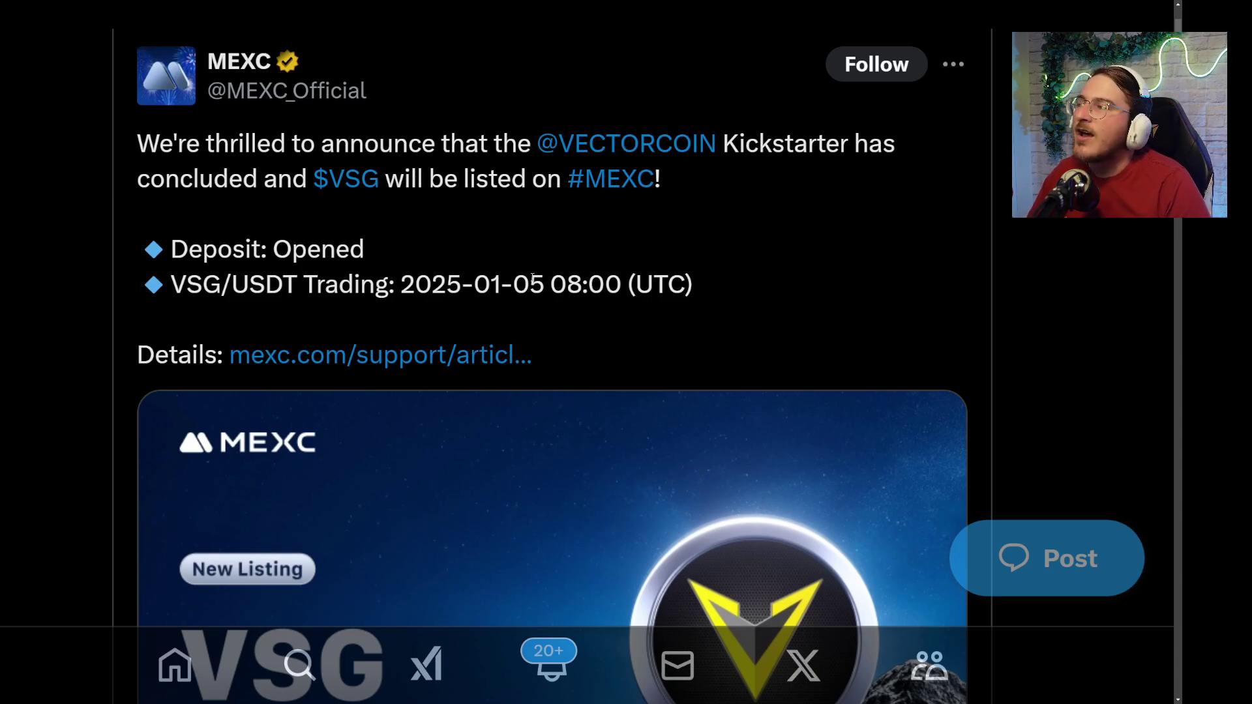
scroll(615, 215, "down", 3)
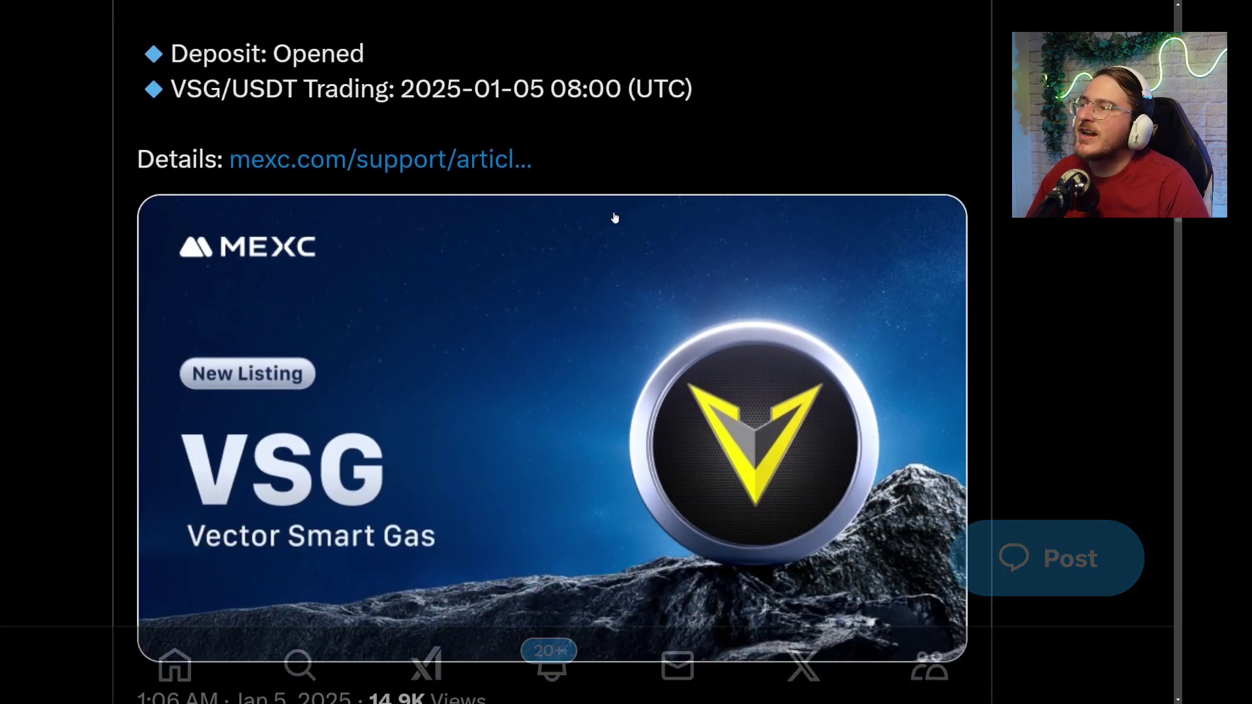
left_click_drag(475, 89, 545, 89)
left_click(545, 88)
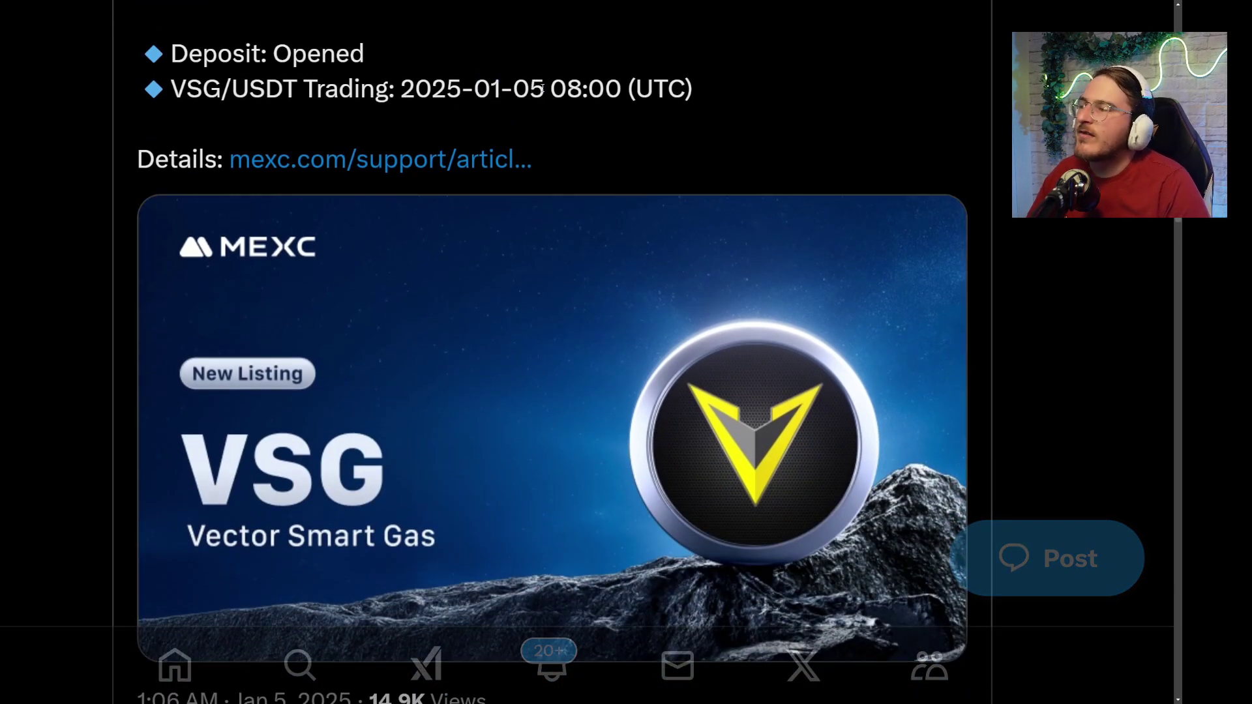
scroll(499, 397, "down", 2)
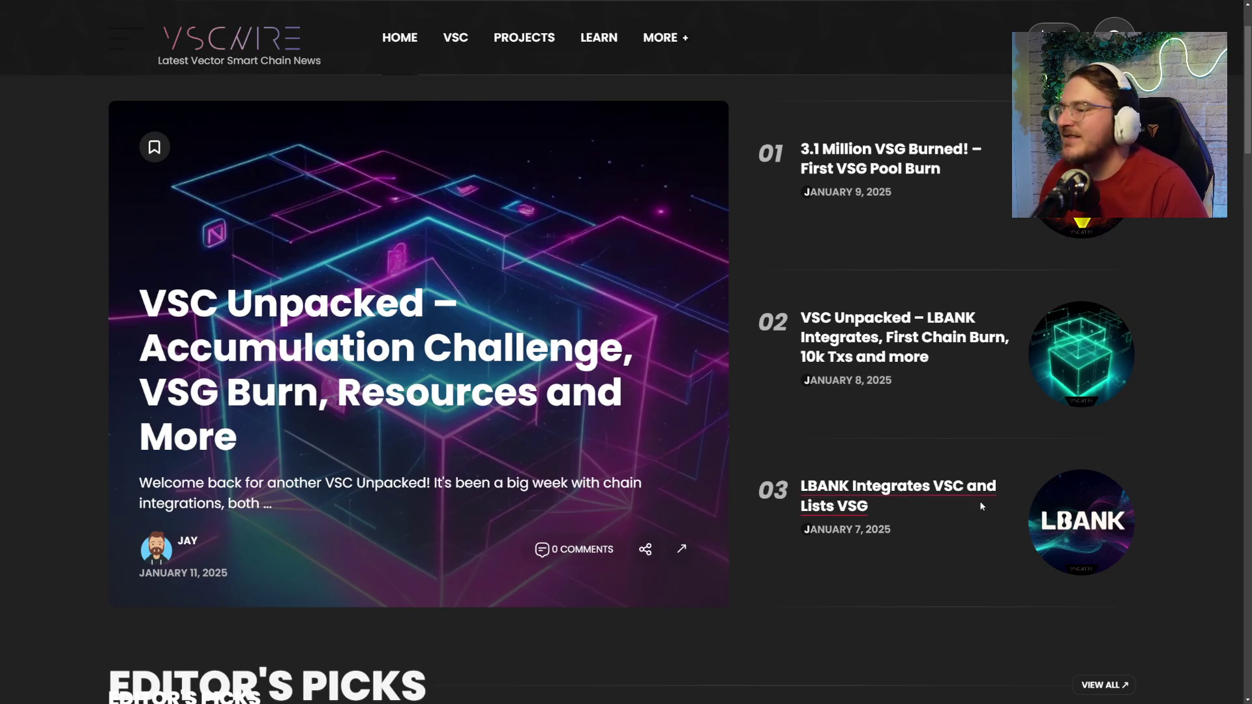
- Open the LBANK Integrates VSC and Lists VSG article and highlight its MEXC integration and LBANK listing lines
left_click(886, 500)
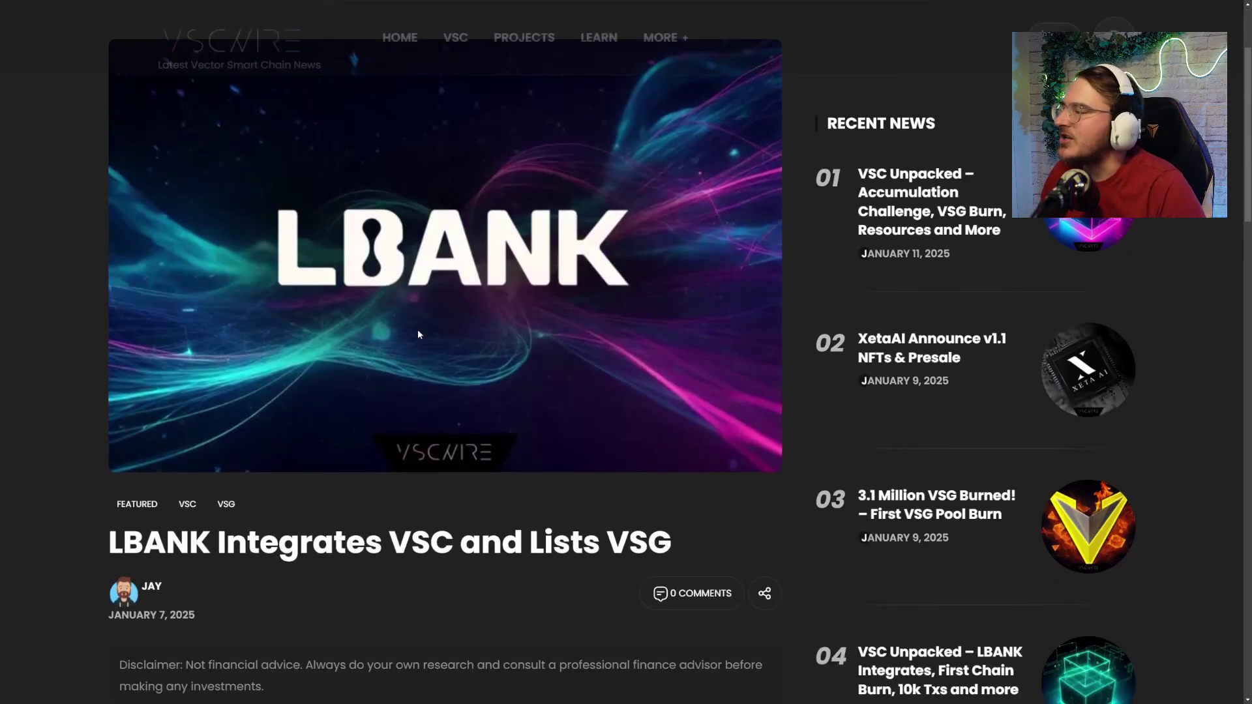
scroll(465, 331, "down", 8)
left_click_drag(110, 106, 431, 107)
left_click(311, 124)
left_click_drag(298, 107, 573, 107)
left_click(419, 106)
left_click(585, 108)
left_click_drag(111, 152, 440, 152)
left_click(373, 152)
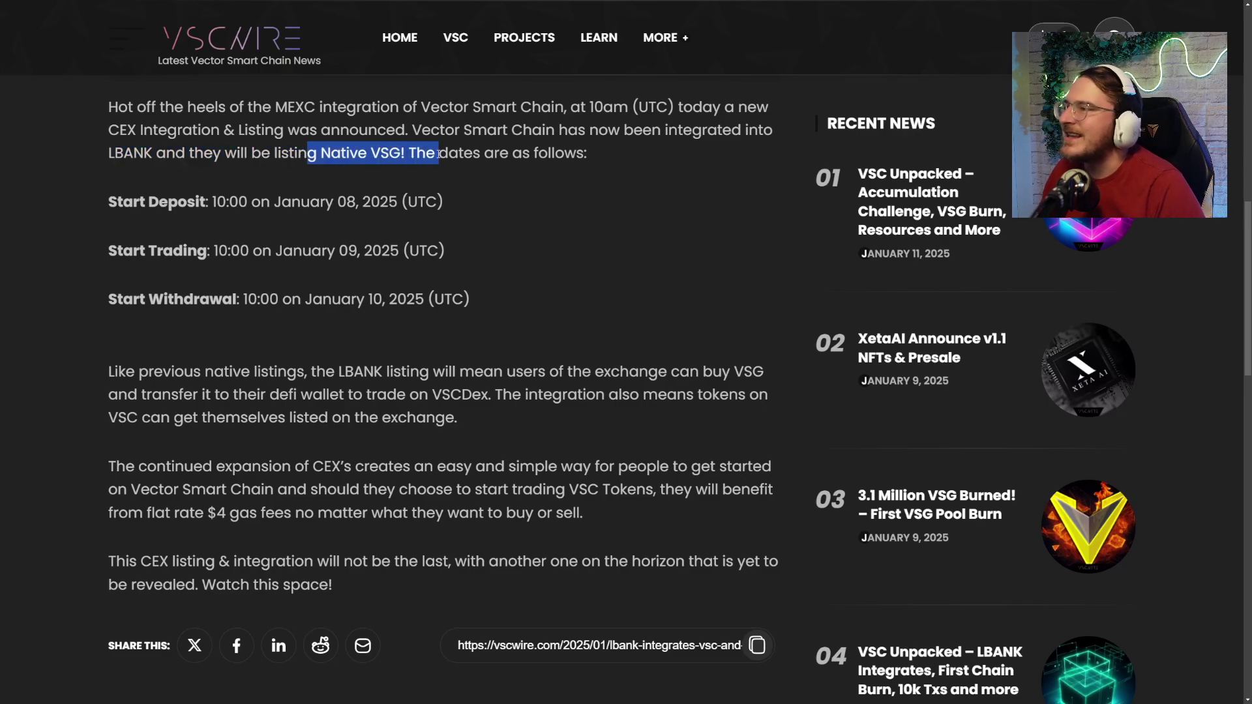
left_click(346, 179)
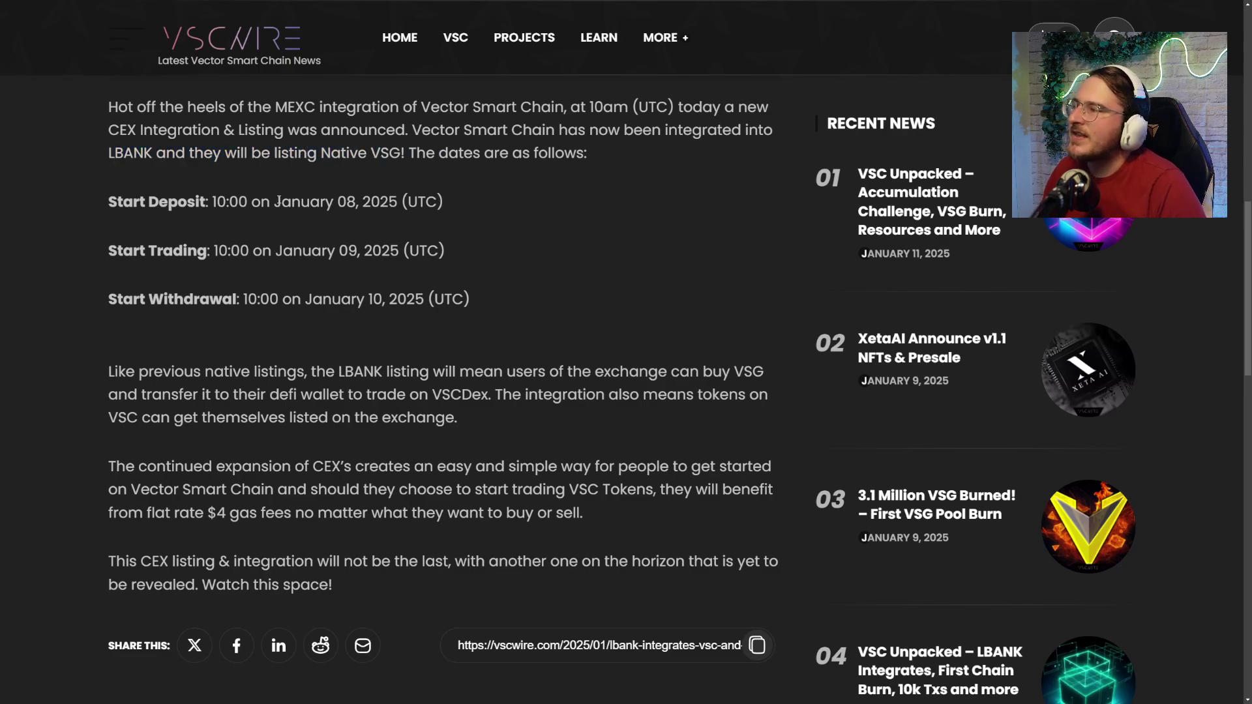
- Highlight the January 08 deposit start and the trading start dates, then scroll back up
left_click_drag(278, 201, 368, 202)
left_click(368, 202)
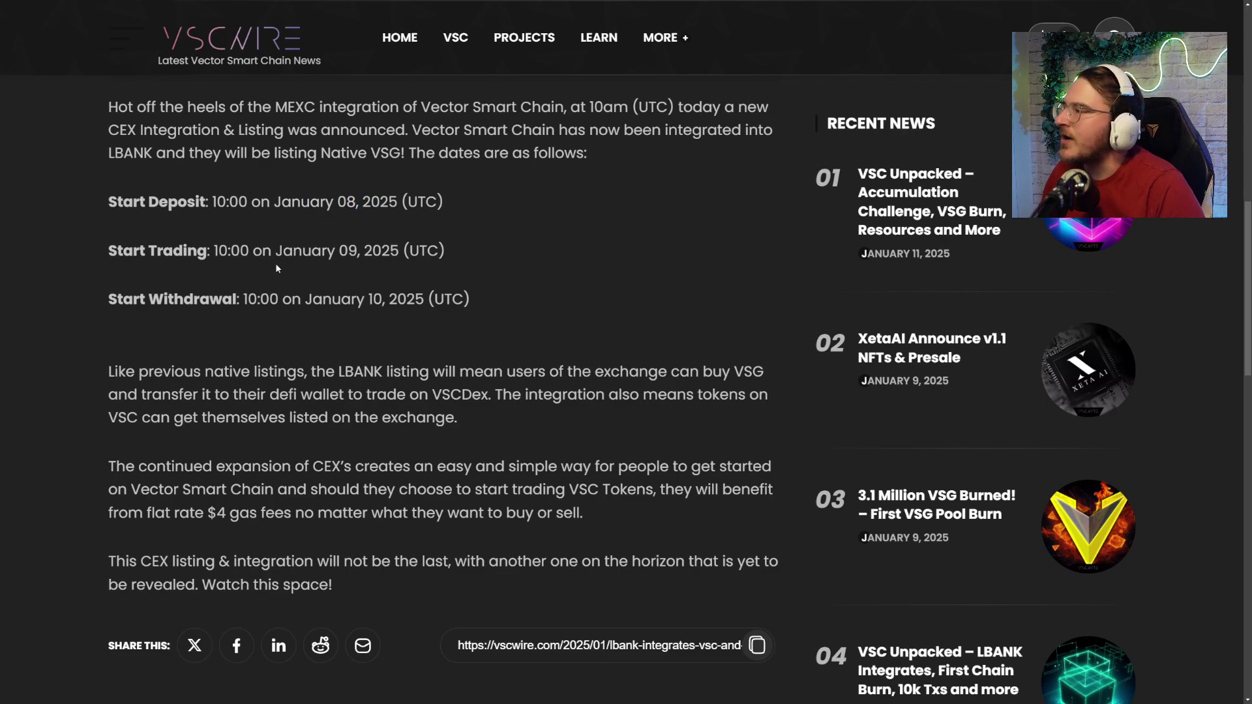
left_click_drag(338, 256, 374, 253)
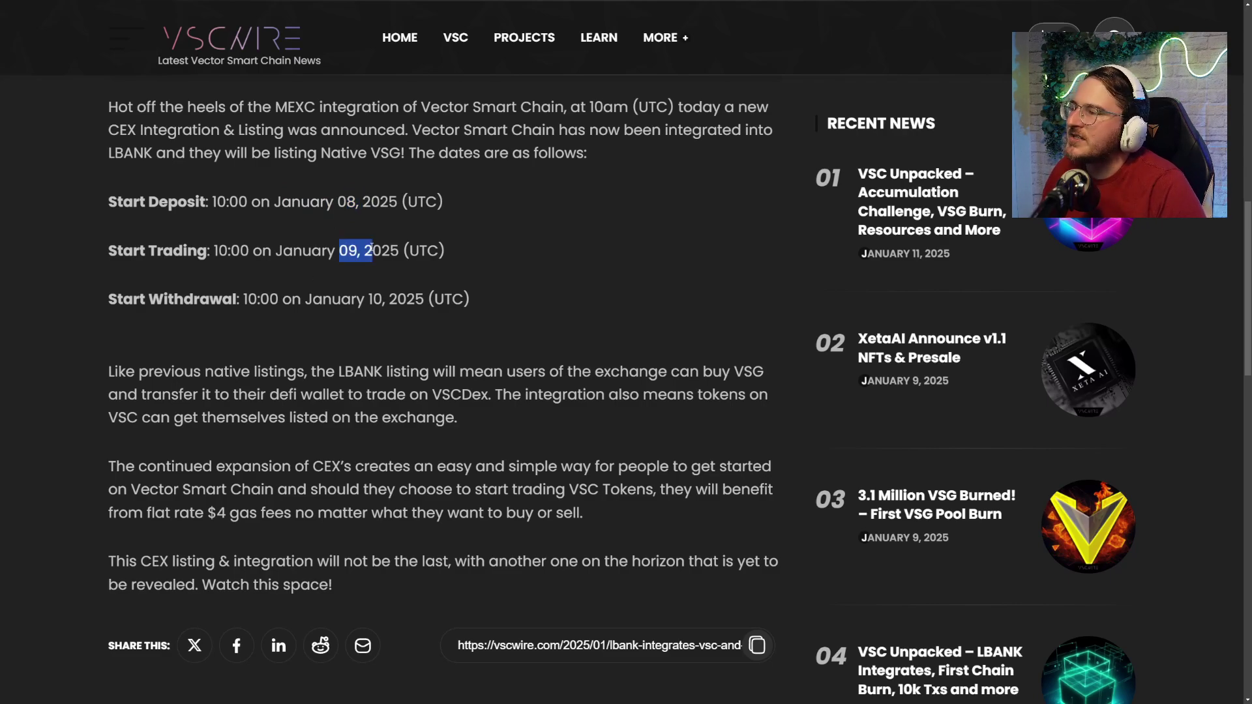
left_click(269, 248)
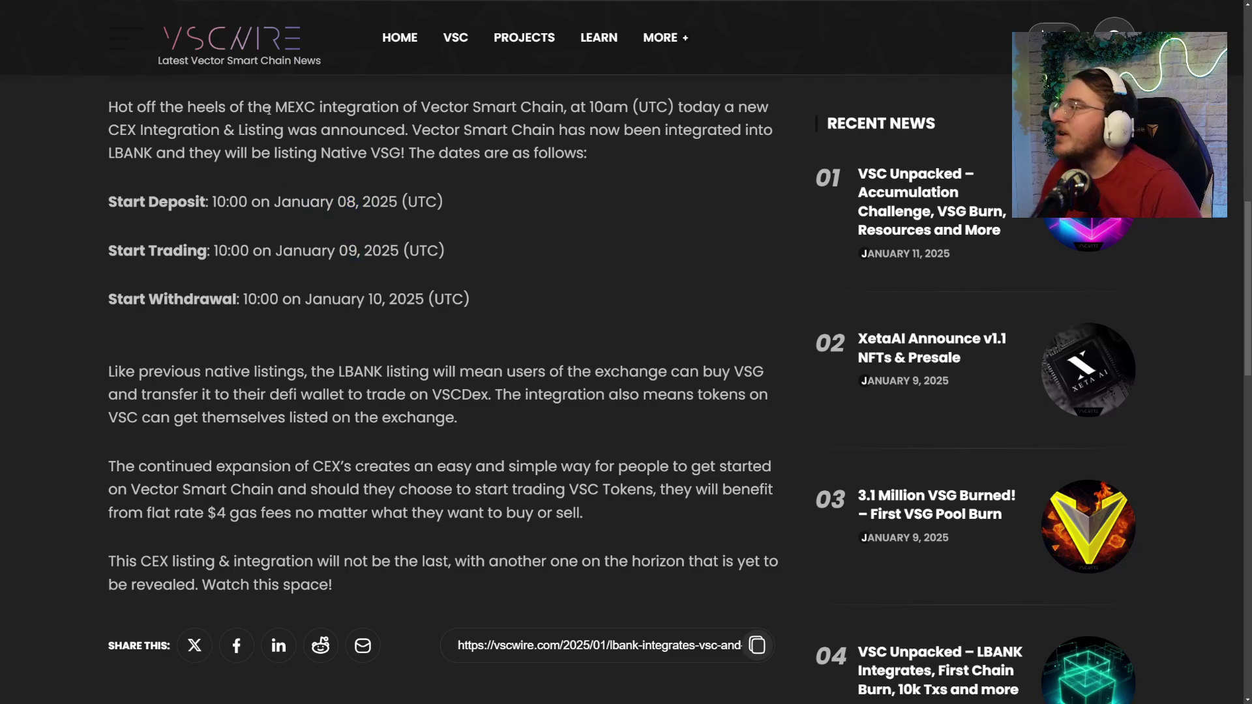
left_click_drag(268, 109, 327, 108)
left_click(104, 219)
left_click_drag(108, 250, 272, 251)
left_click(312, 278)
scroll(463, 335, "up", 2)
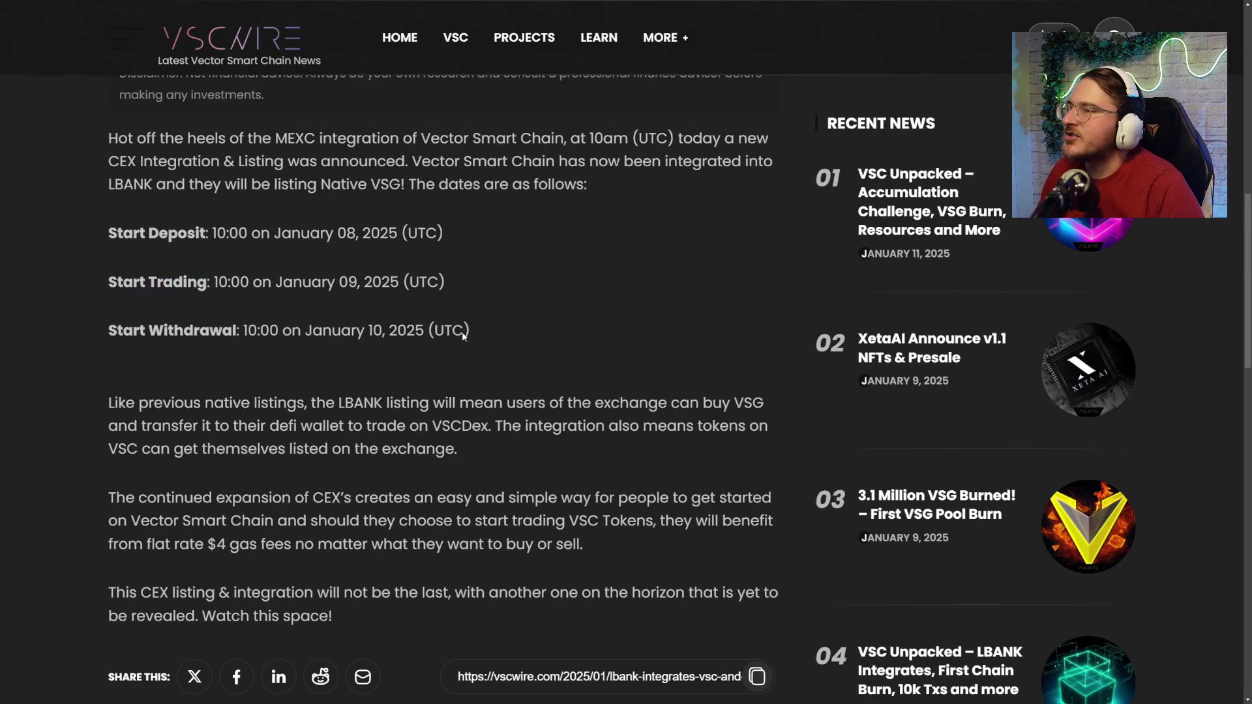
scroll(463, 334, "up", 2)
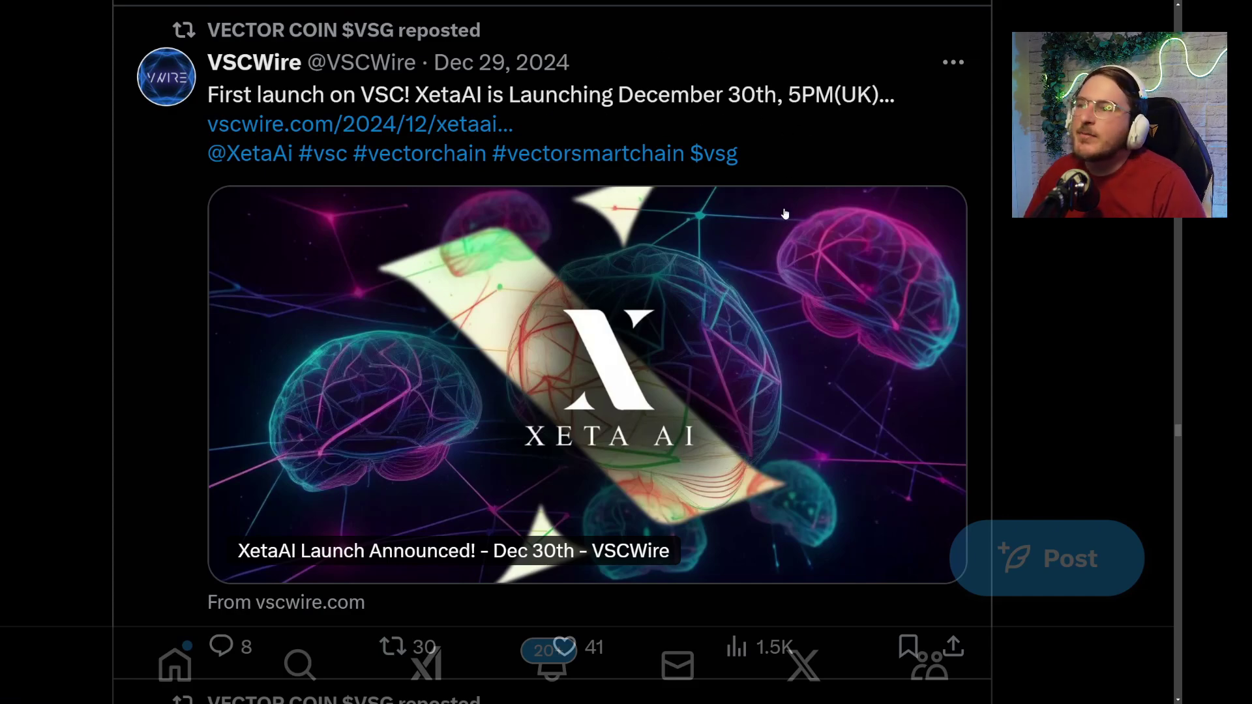
- Scroll up to Vector Coin's tweet congratulating XetaAi on its Vector Smart Chain launch
scroll(750, 228, "up", 10)
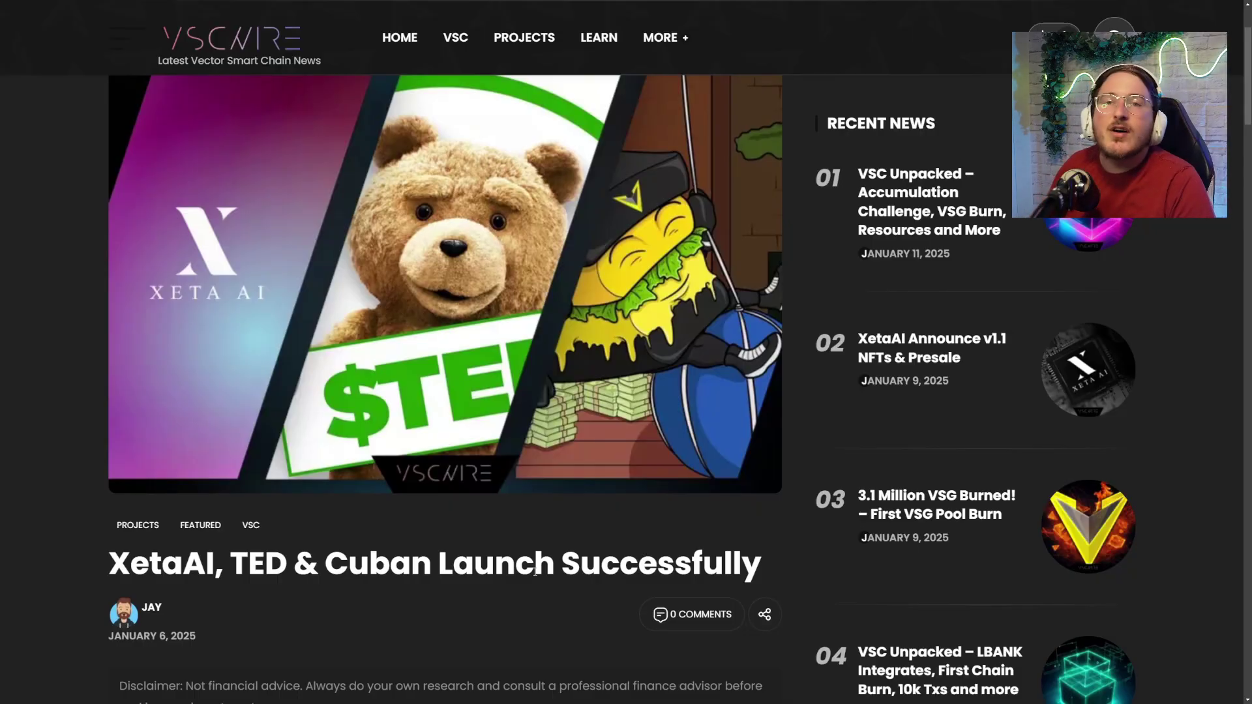
- Highlight the article title's TED & Cuban and XetaAI parts and the January 6, 2025 publish date
left_click_drag(235, 568, 431, 569)
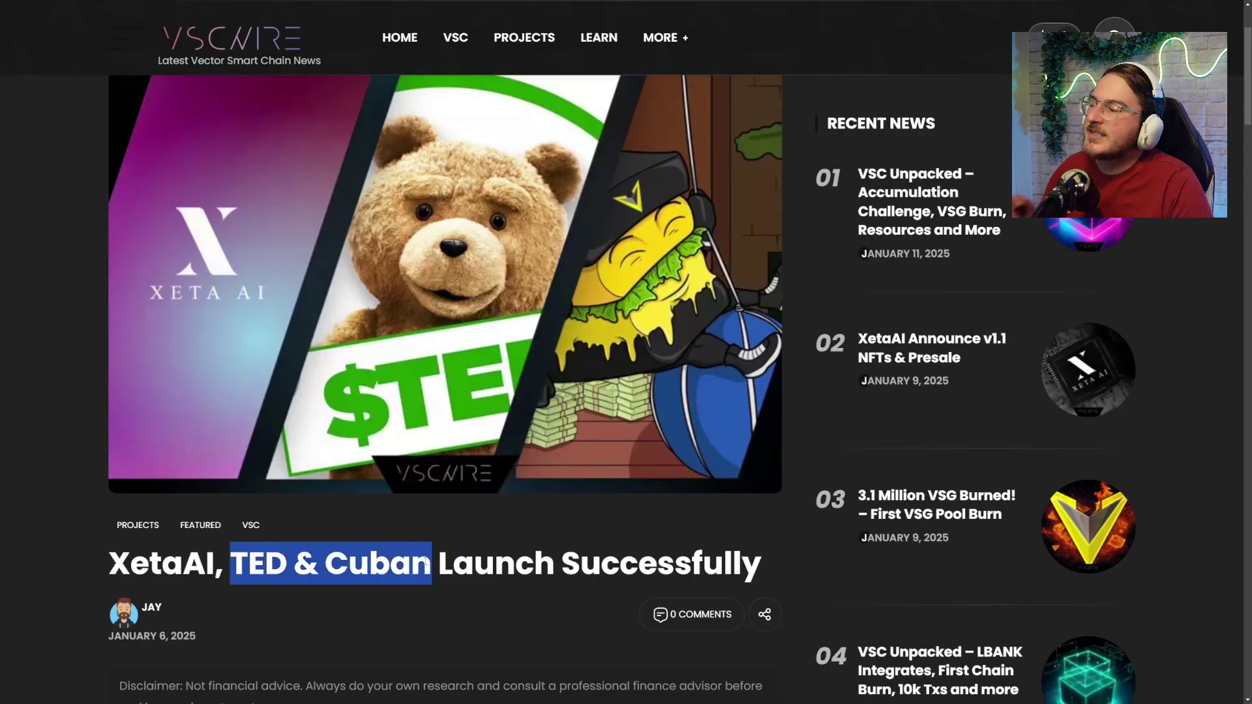
left_click(719, 575)
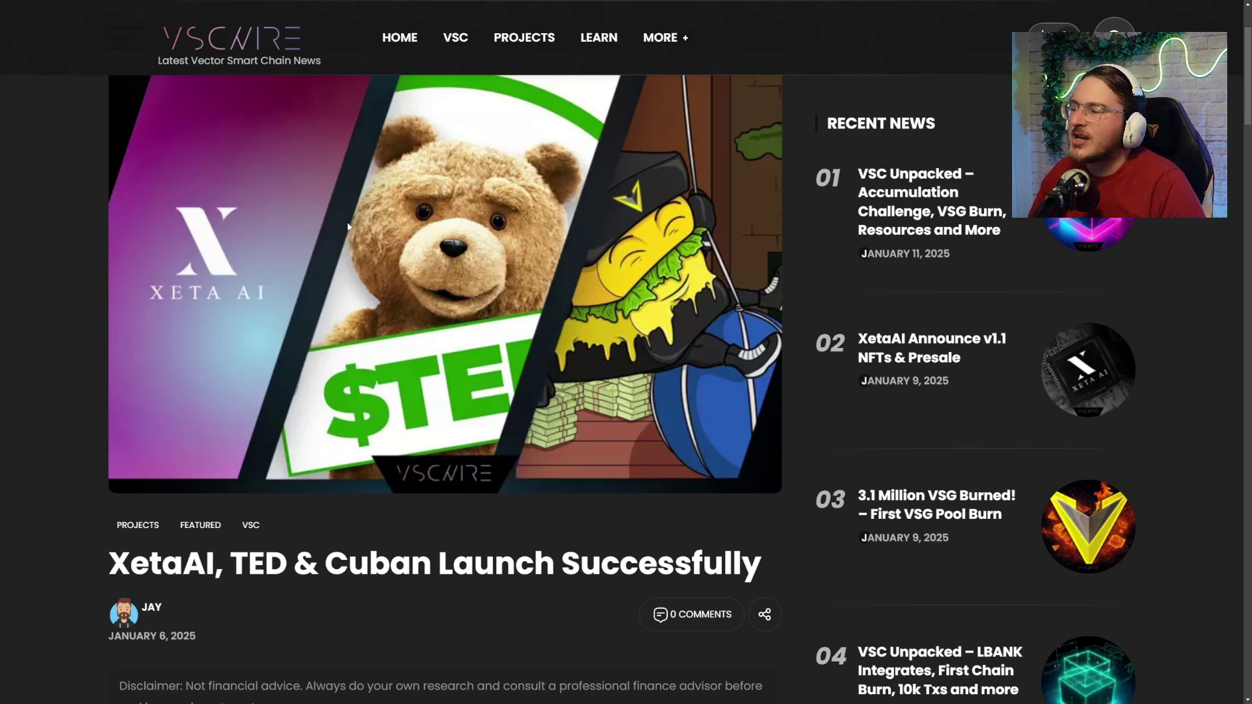
scroll(399, 417, "down", 3)
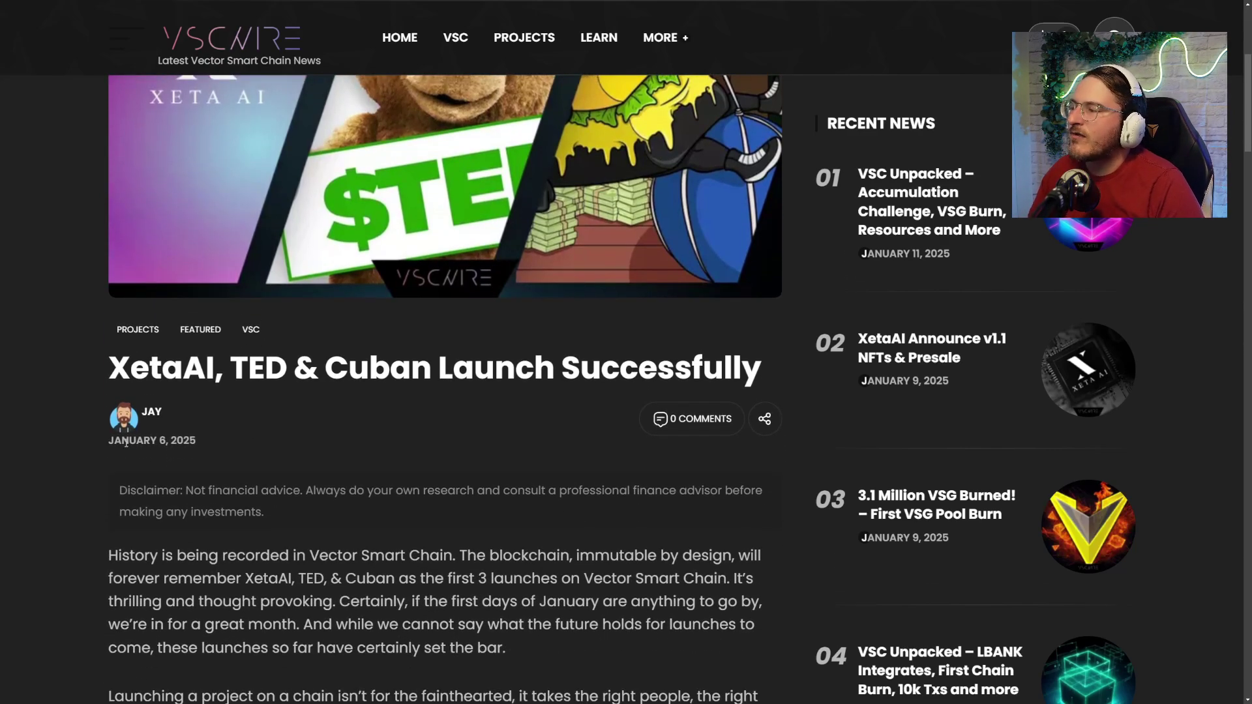
left_click_drag(124, 442, 196, 441)
left_click_drag(110, 367, 223, 369)
left_click(423, 354)
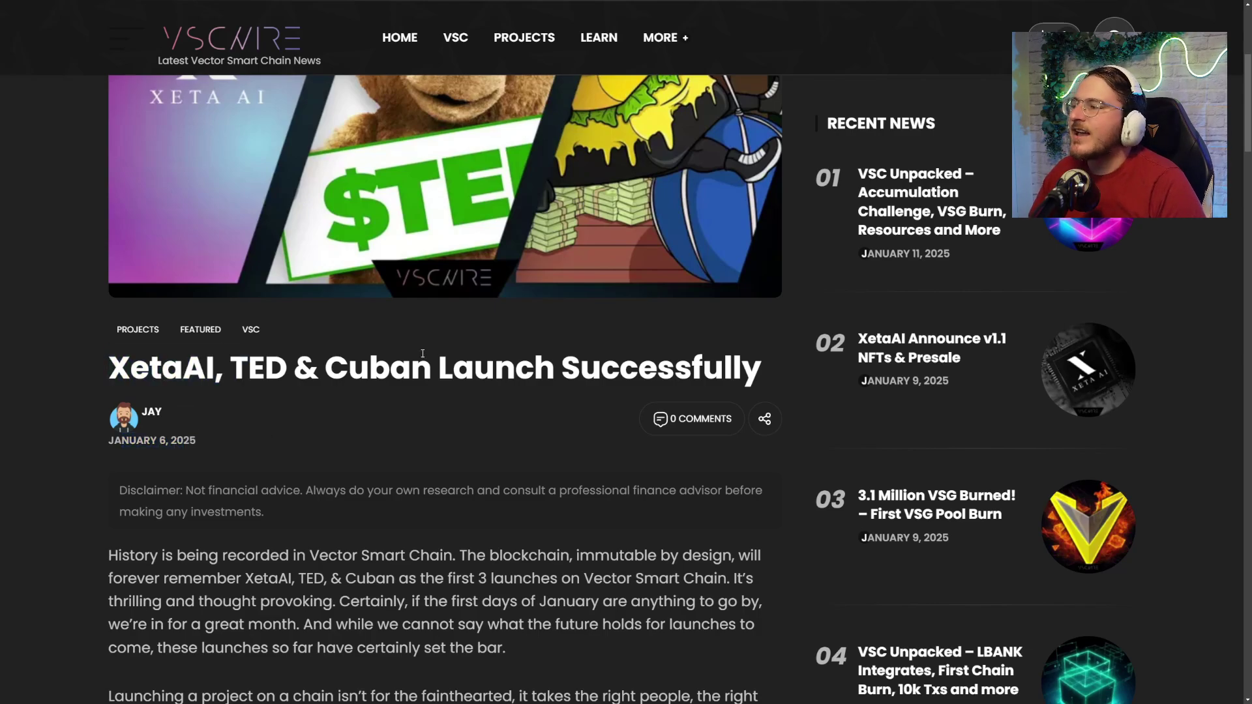
left_click_drag(433, 371, 762, 370)
left_click(694, 369)
scroll(694, 369, "down", 8)
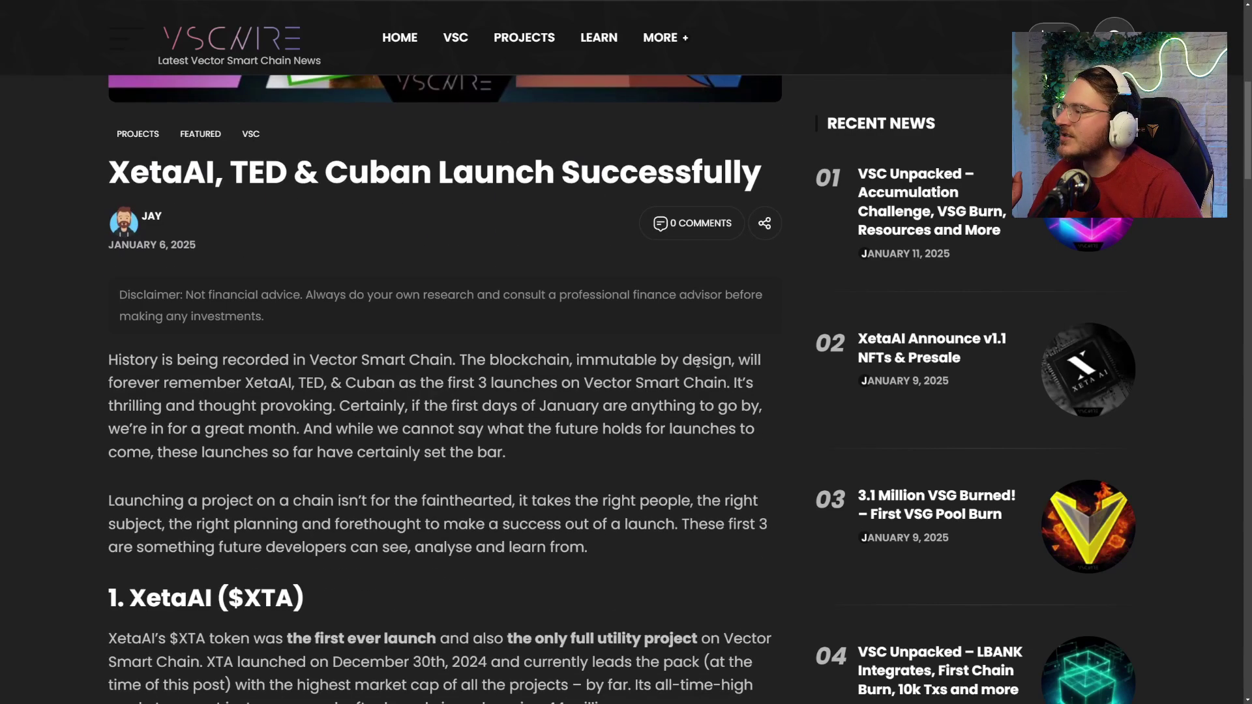
scroll(694, 369, "down", 2)
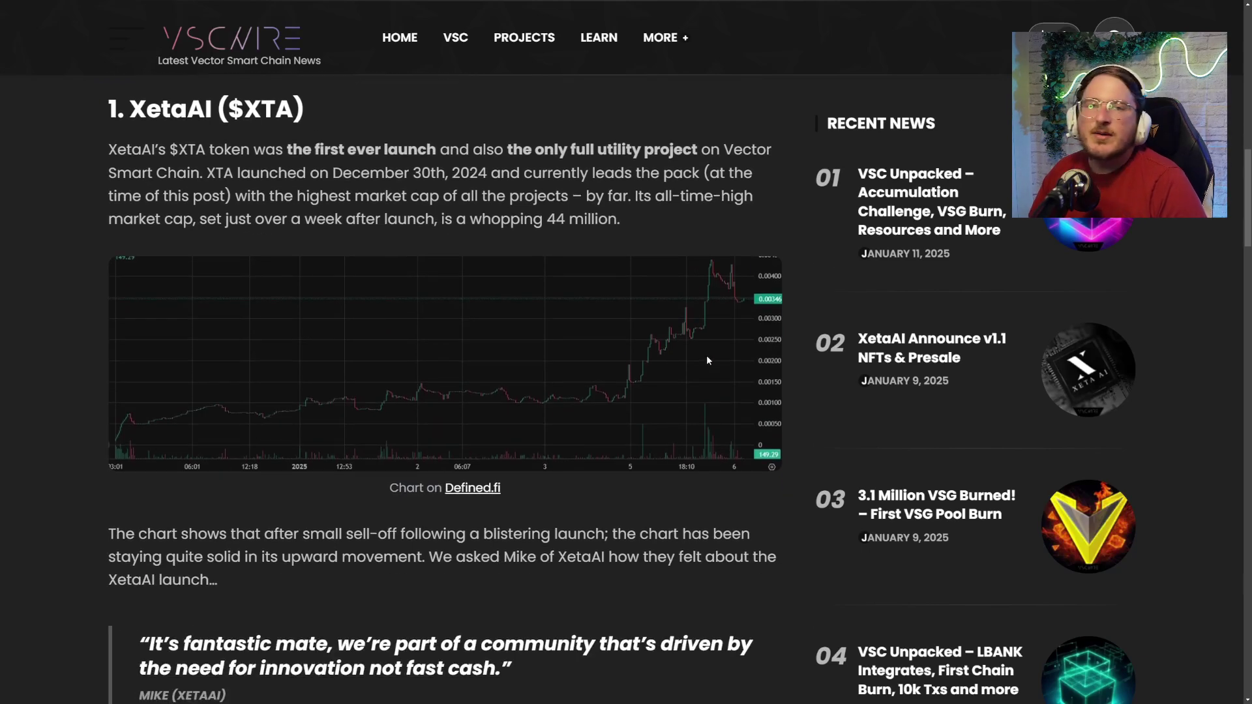
scroll(489, 365, "up", 2)
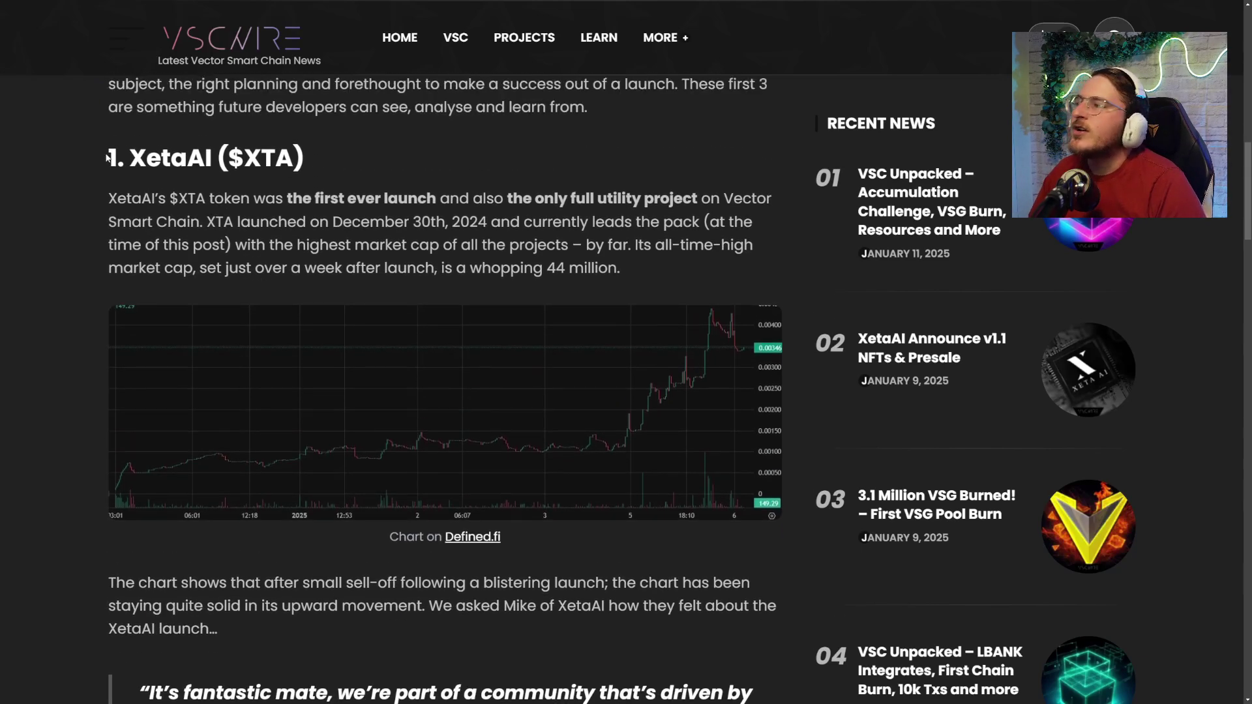
scroll(417, 261, "down", 2)
- Highlight XetaAI's 'first ever launch', 'full utility project', December 30th date and 44 million market cap
left_click_drag(287, 150, 436, 150)
left_click(490, 170)
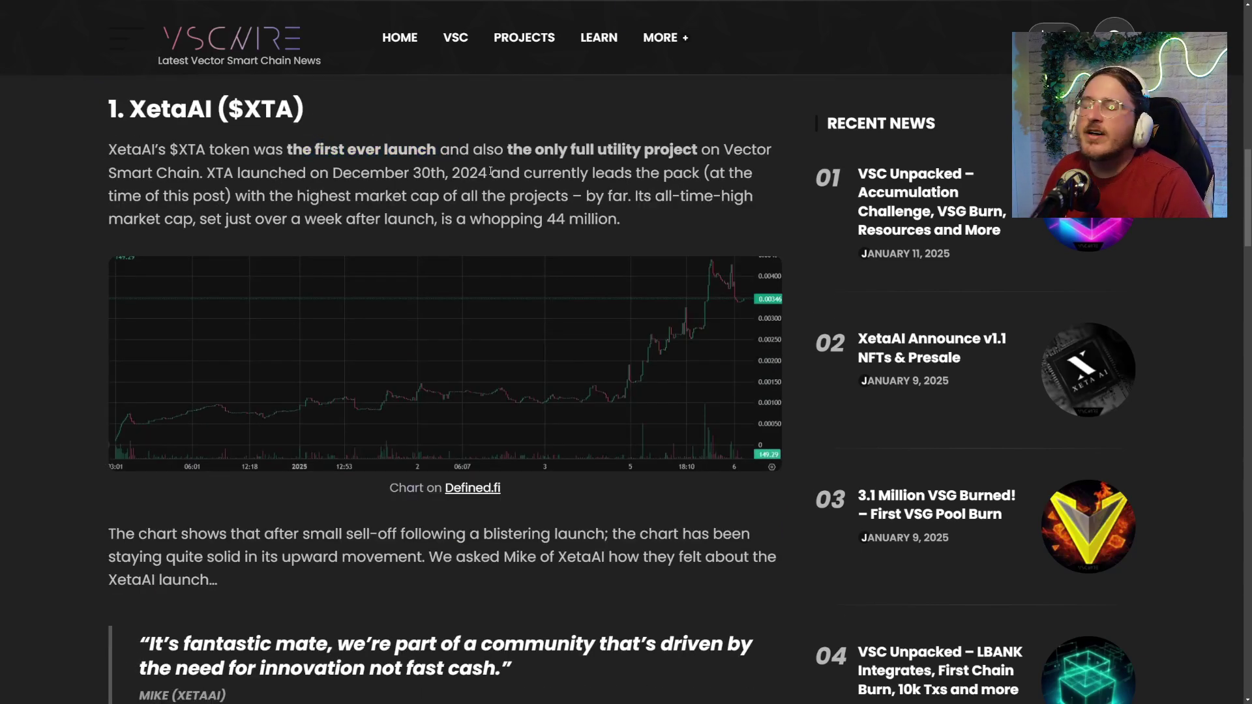
left_click_drag(534, 153, 702, 152)
left_click(674, 152)
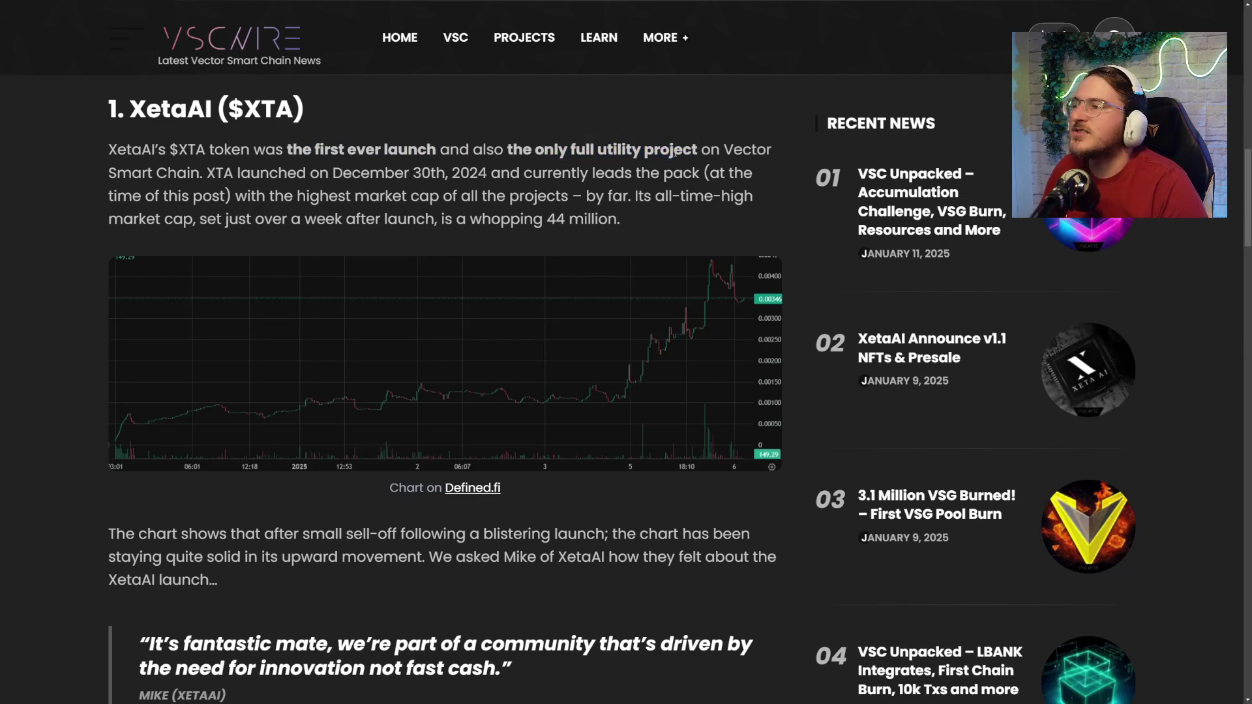
left_click_drag(571, 150, 696, 151)
left_click(628, 242)
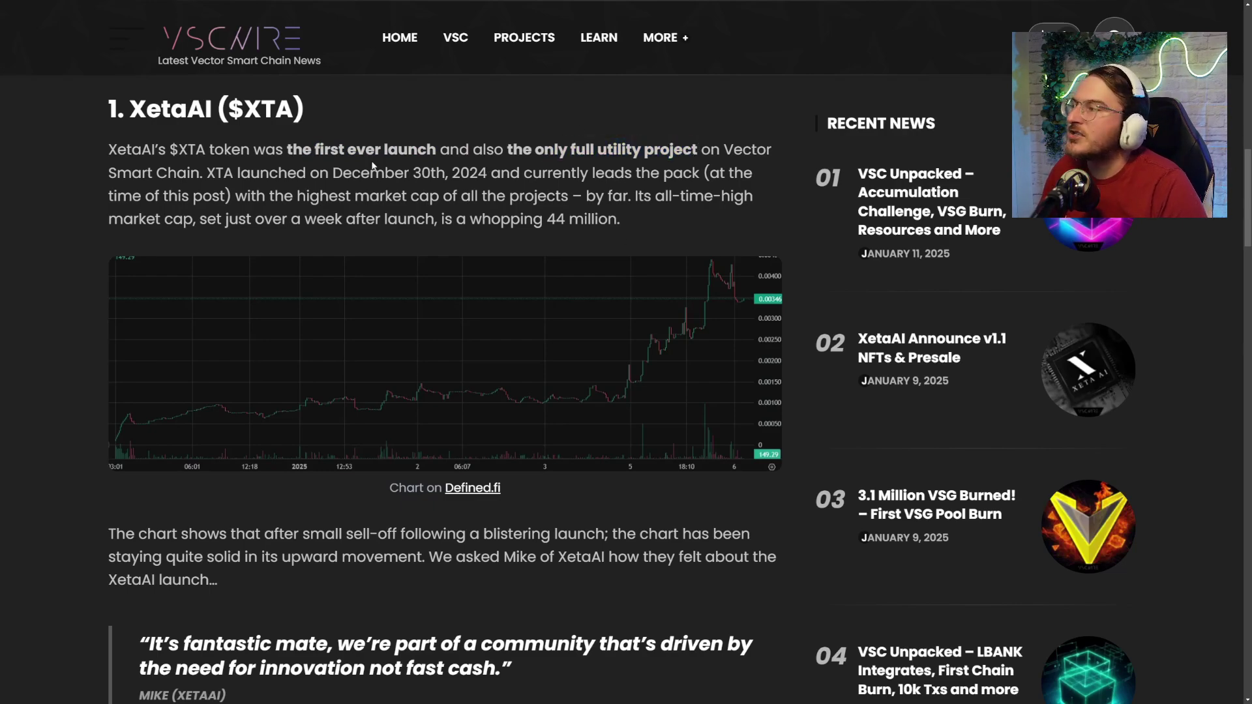
left_click_drag(333, 173, 450, 174)
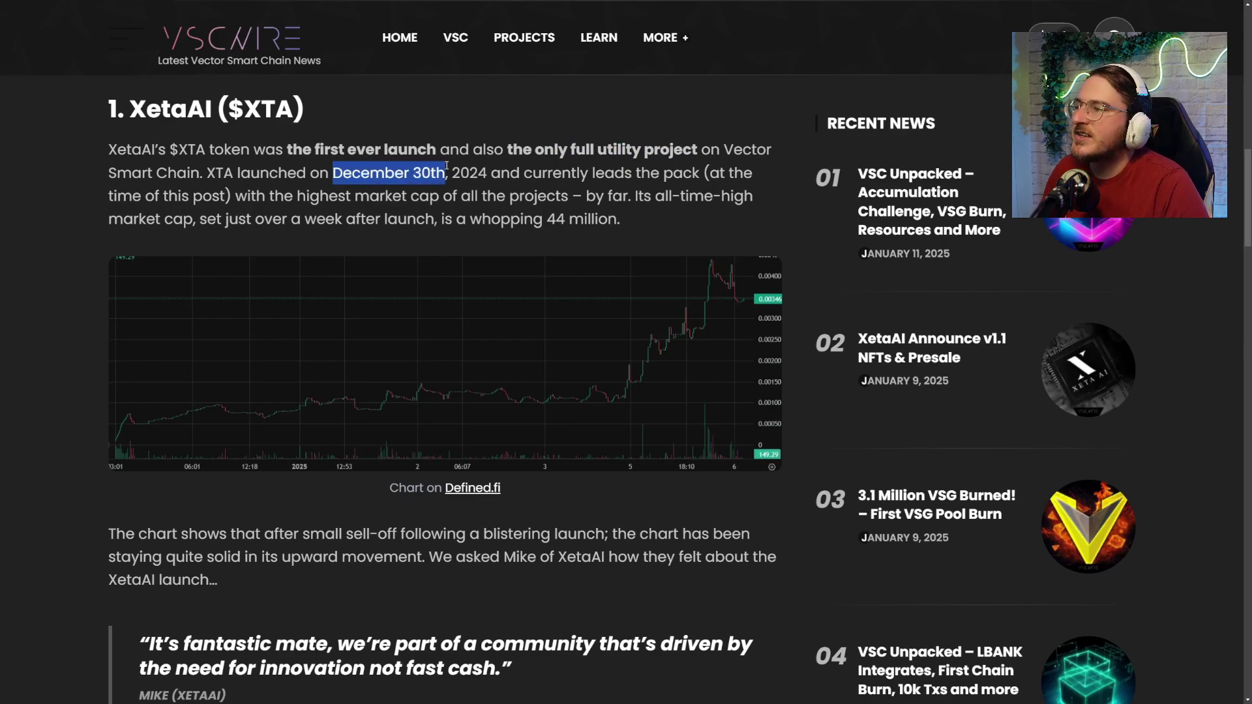
left_click(525, 112)
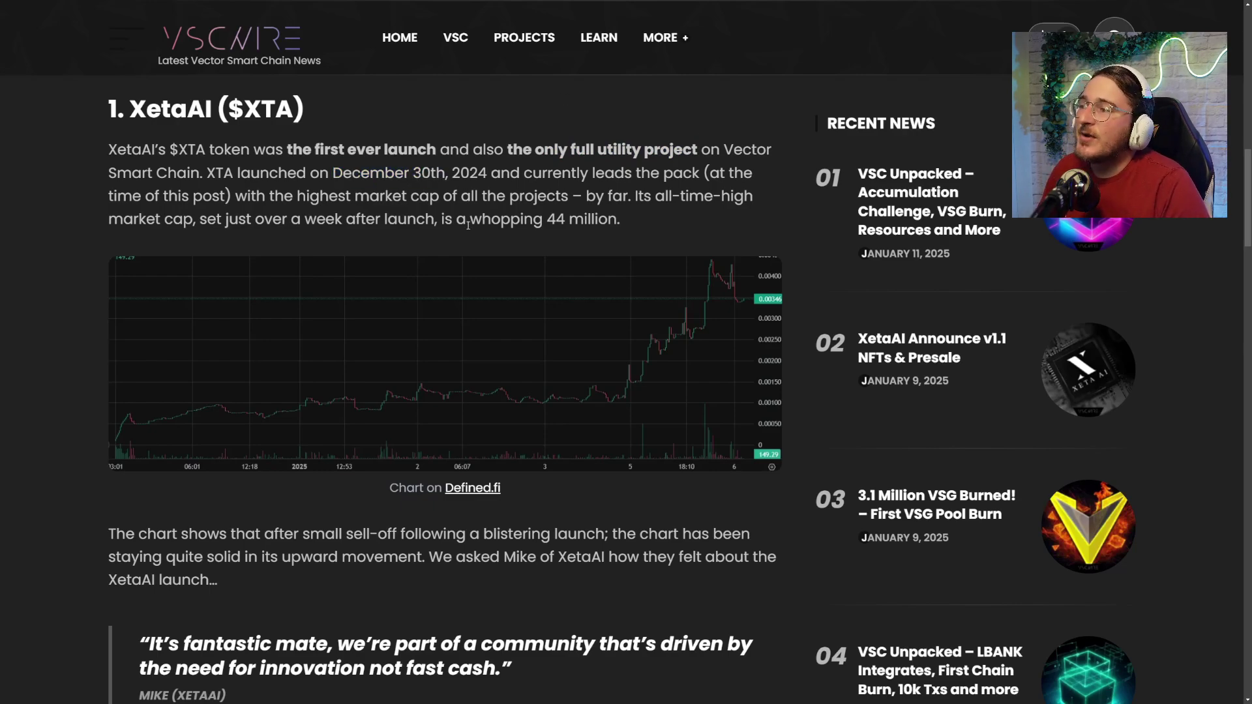
left_click_drag(467, 219, 636, 223)
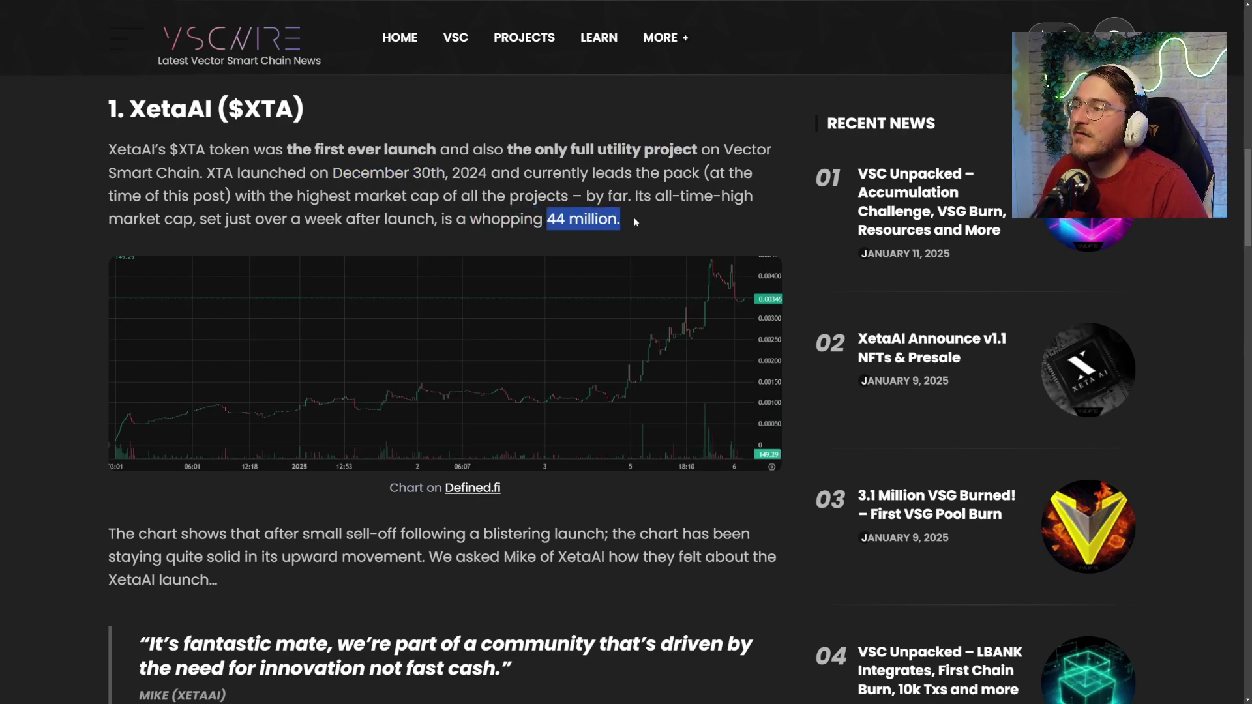
left_click(636, 222)
left_click_drag(546, 219, 659, 220)
left_click(659, 220)
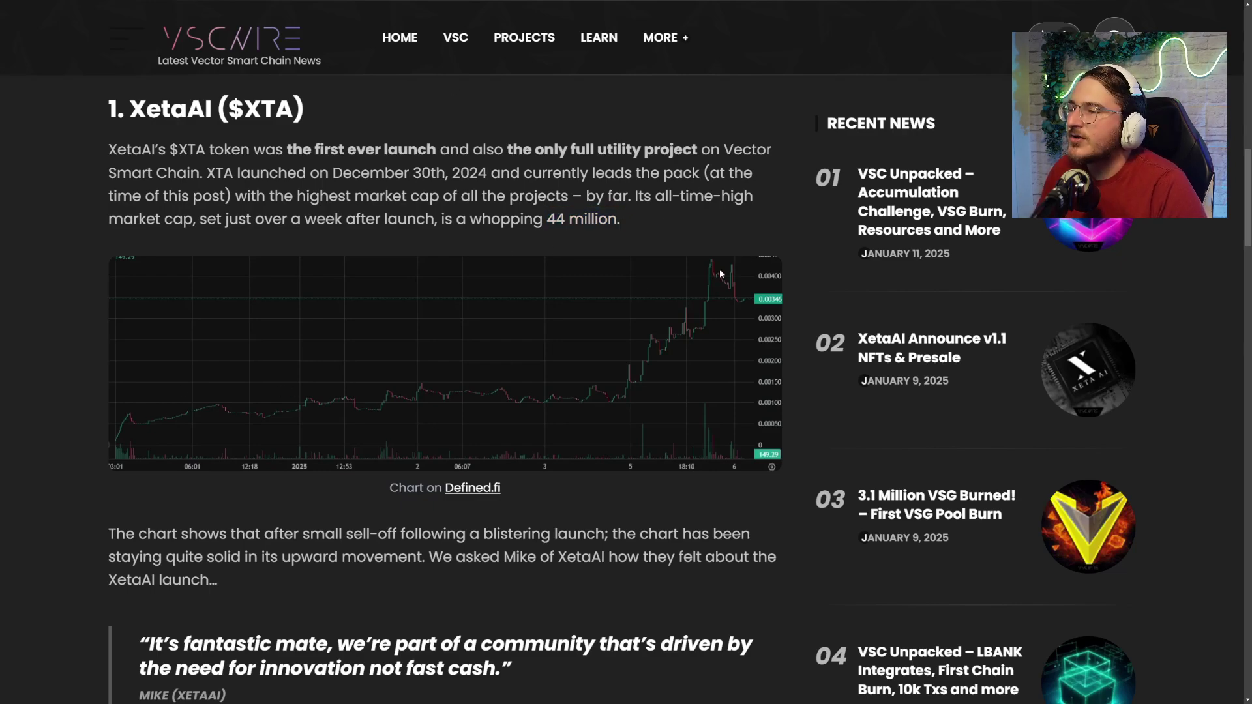
- Highlight the 21 million VSG token burn and its $115k value
scroll(413, 264, "down", 8)
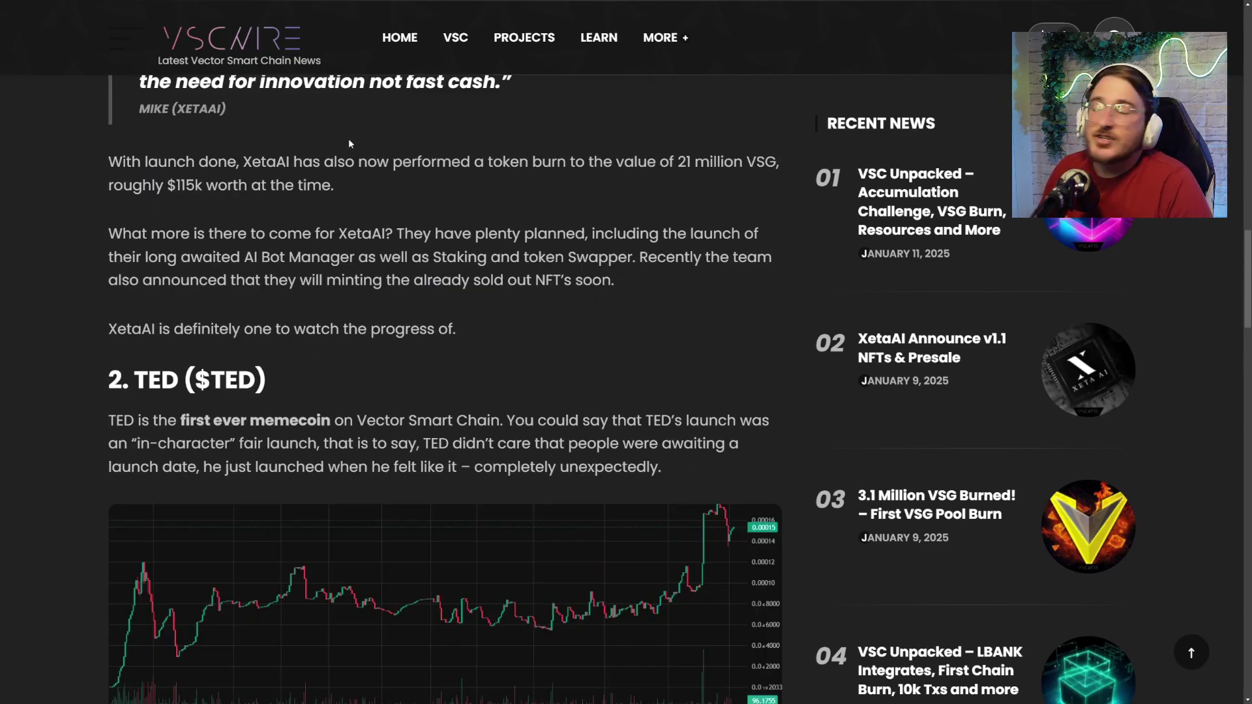
left_click_drag(231, 160, 630, 166)
left_click_drag(542, 162, 765, 165)
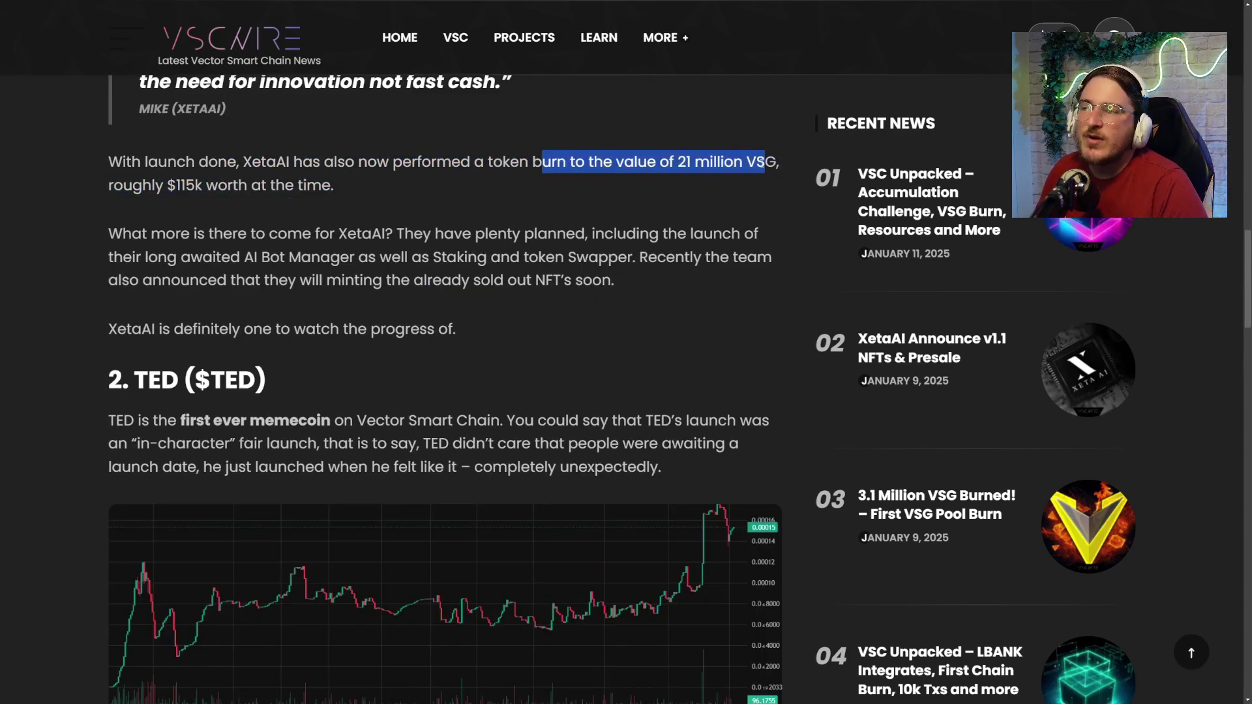
left_click(183, 216)
left_click_drag(109, 185, 322, 186)
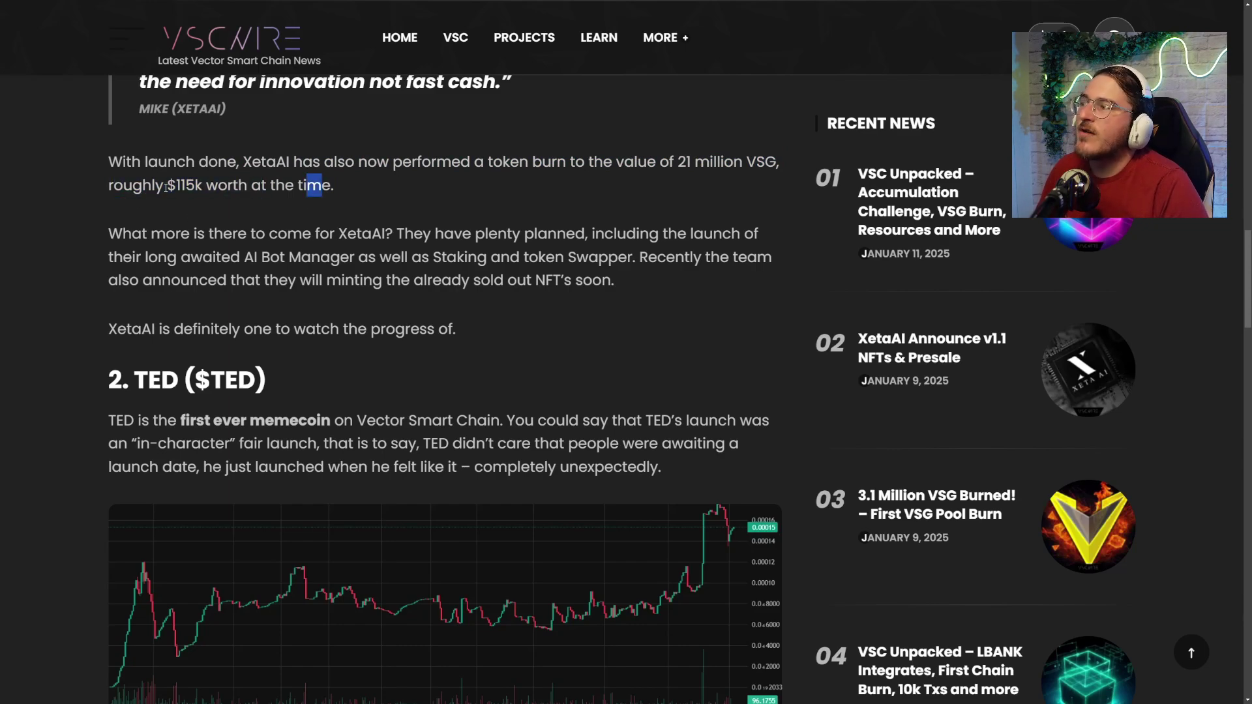
left_click_drag(167, 185, 207, 186)
left_click(358, 217)
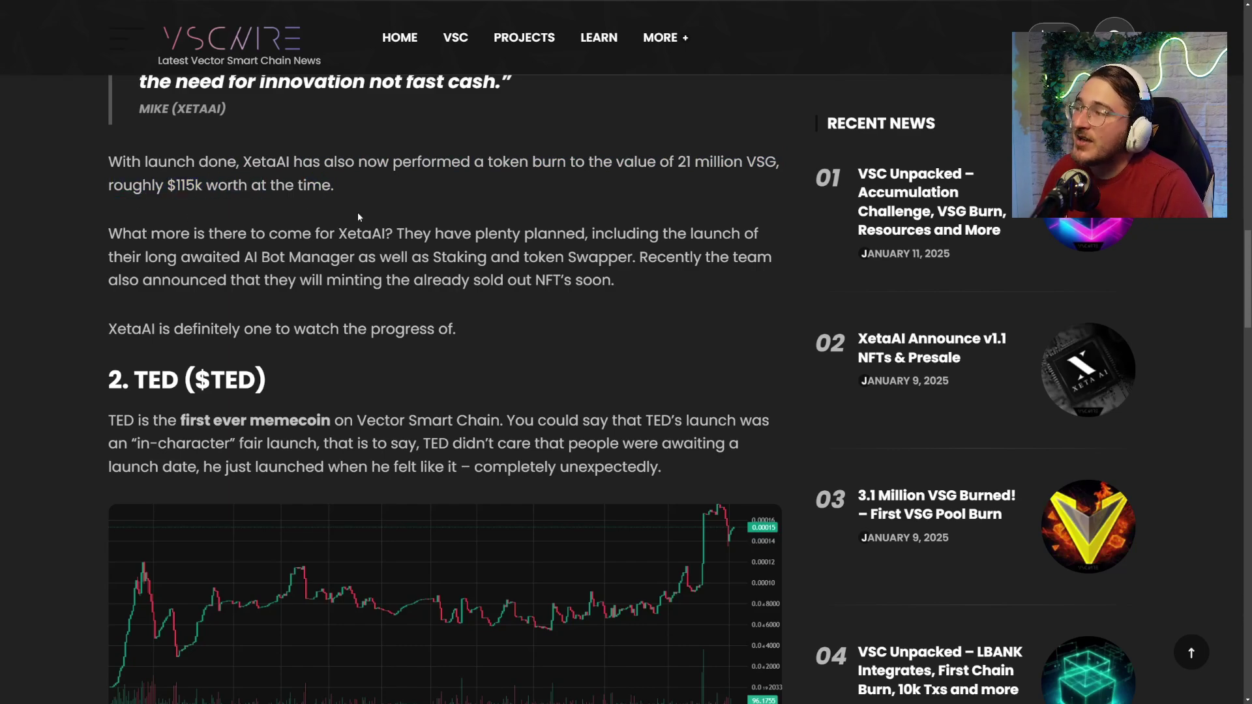
- In the TED section, highlight Vector Smart Chain, the TED ($TED) heading and the '200x in the first day' quote
scroll(665, 278, "down", 4)
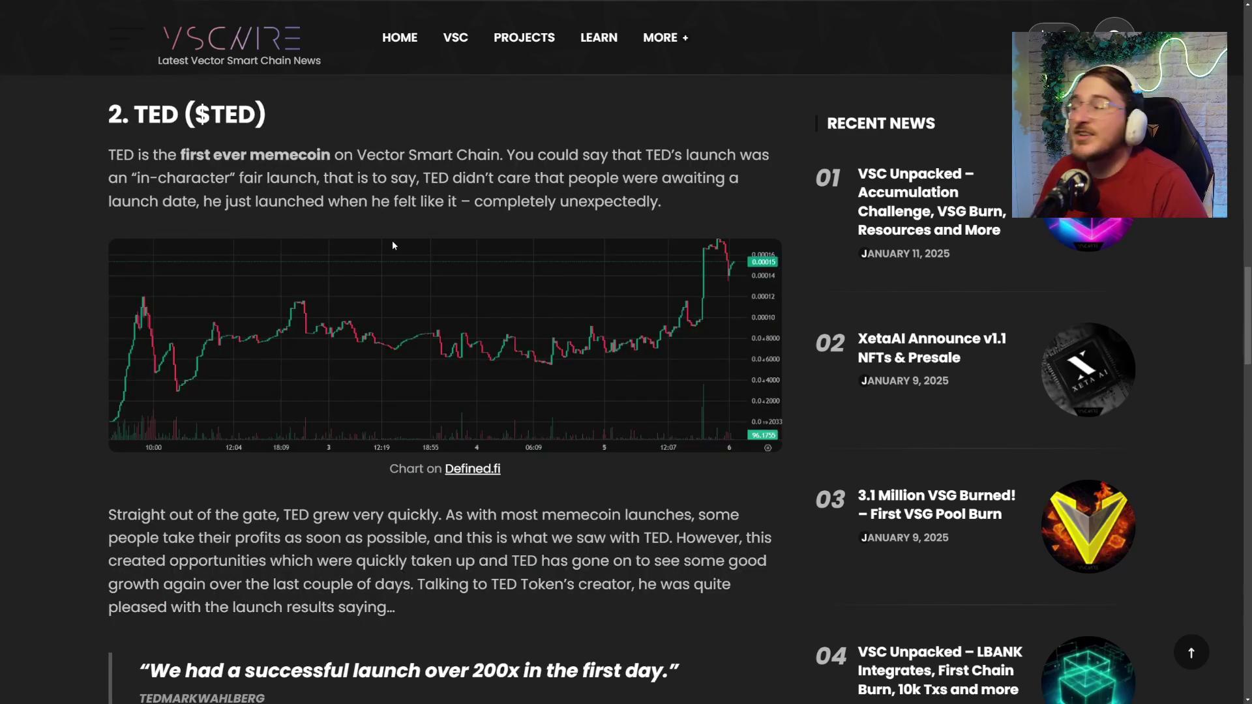
left_click_drag(355, 150, 484, 162)
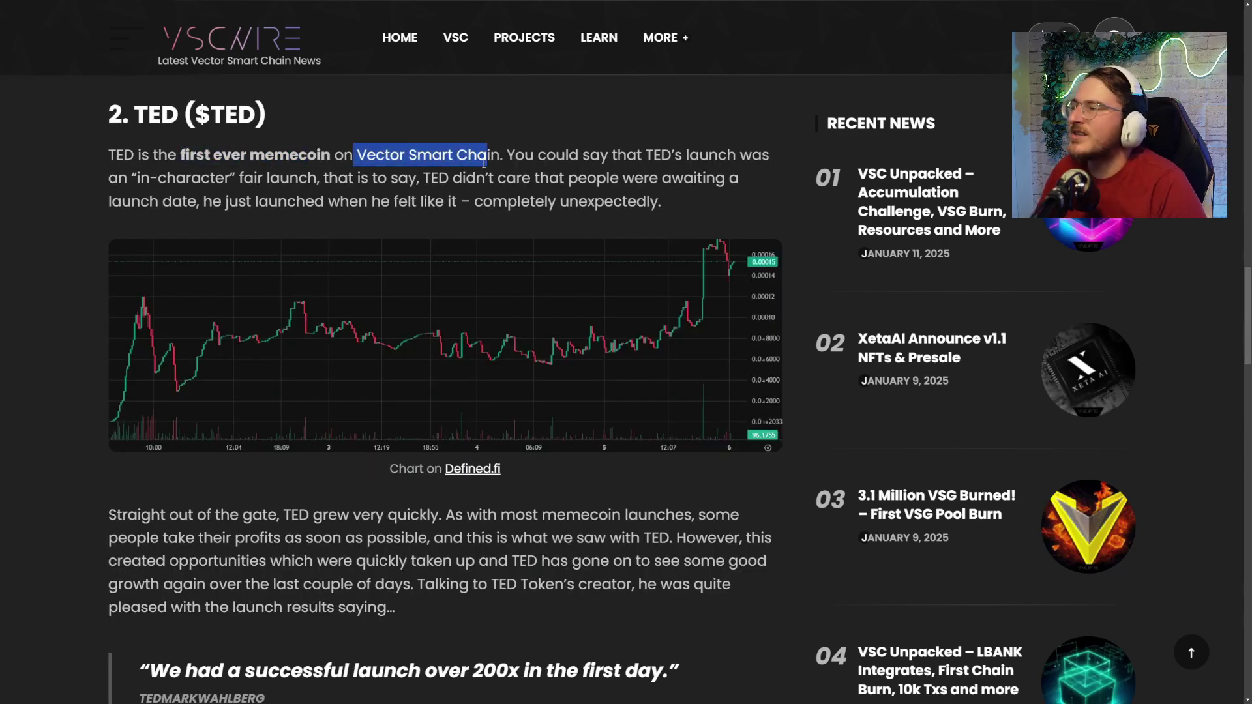
left_click(363, 102)
left_click_drag(126, 114, 304, 116)
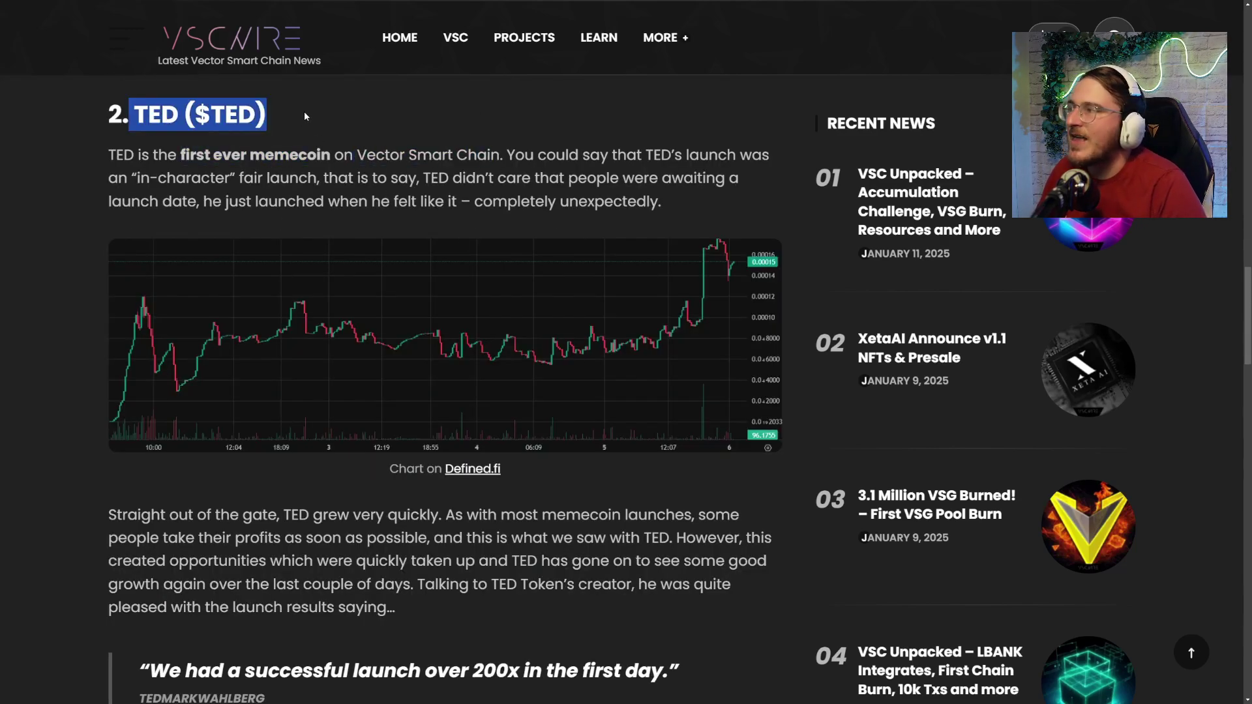
scroll(658, 316, "down", 2)
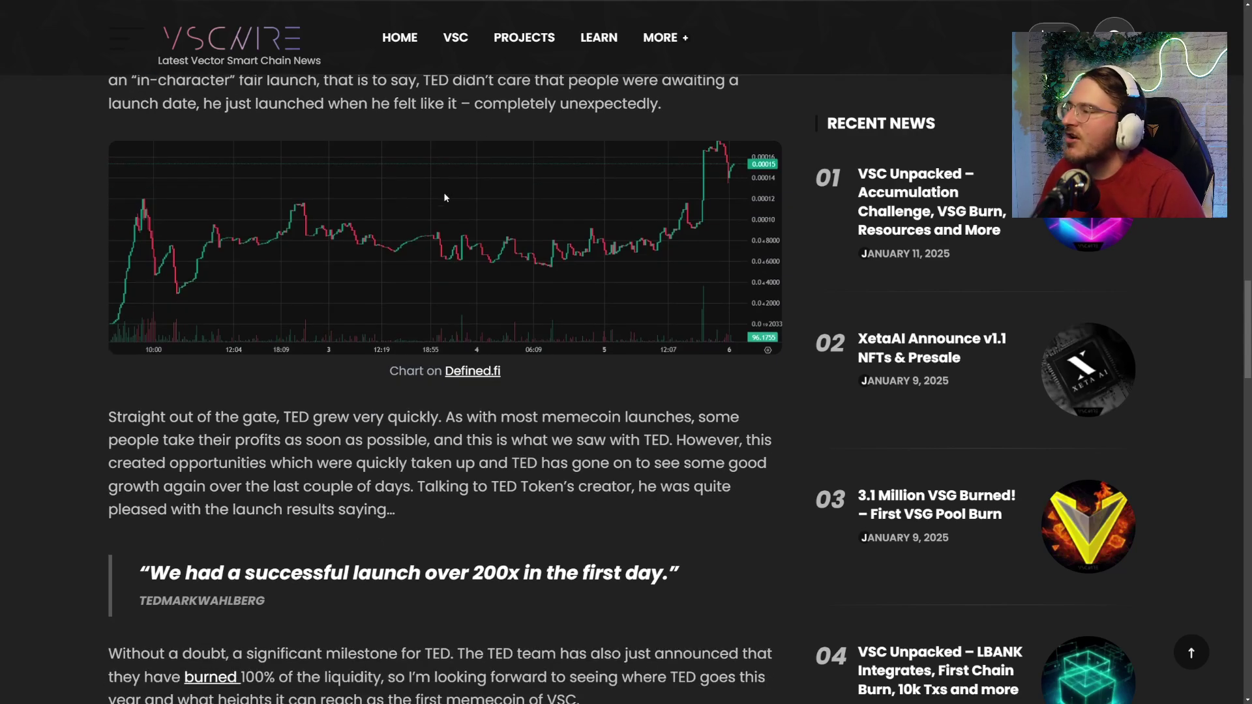
scroll(476, 215, "down", 1)
scroll(502, 219, "down", 4)
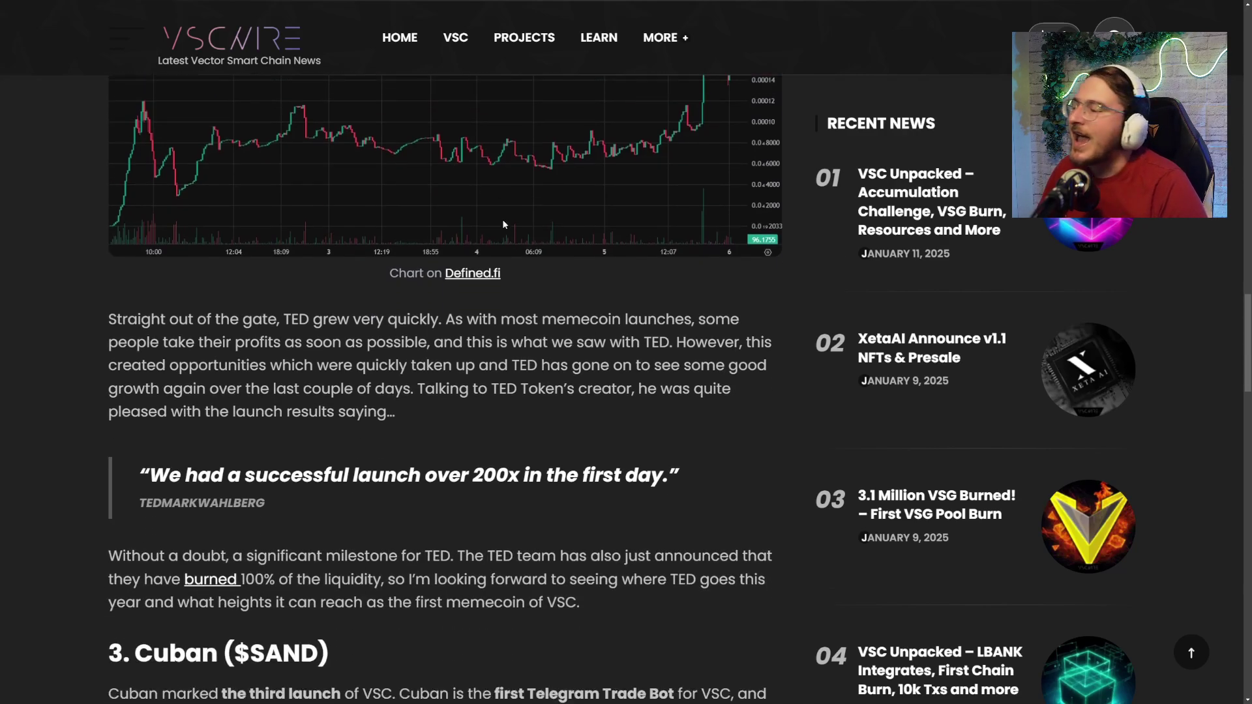
left_click_drag(139, 328, 622, 328)
left_click(622, 328)
left_click_drag(471, 328, 651, 328)
left_click(677, 350)
- In the Cuban section, highlight the third launch, memecoin, 2 hour launch window and how it ended
scroll(533, 367, "down", 1)
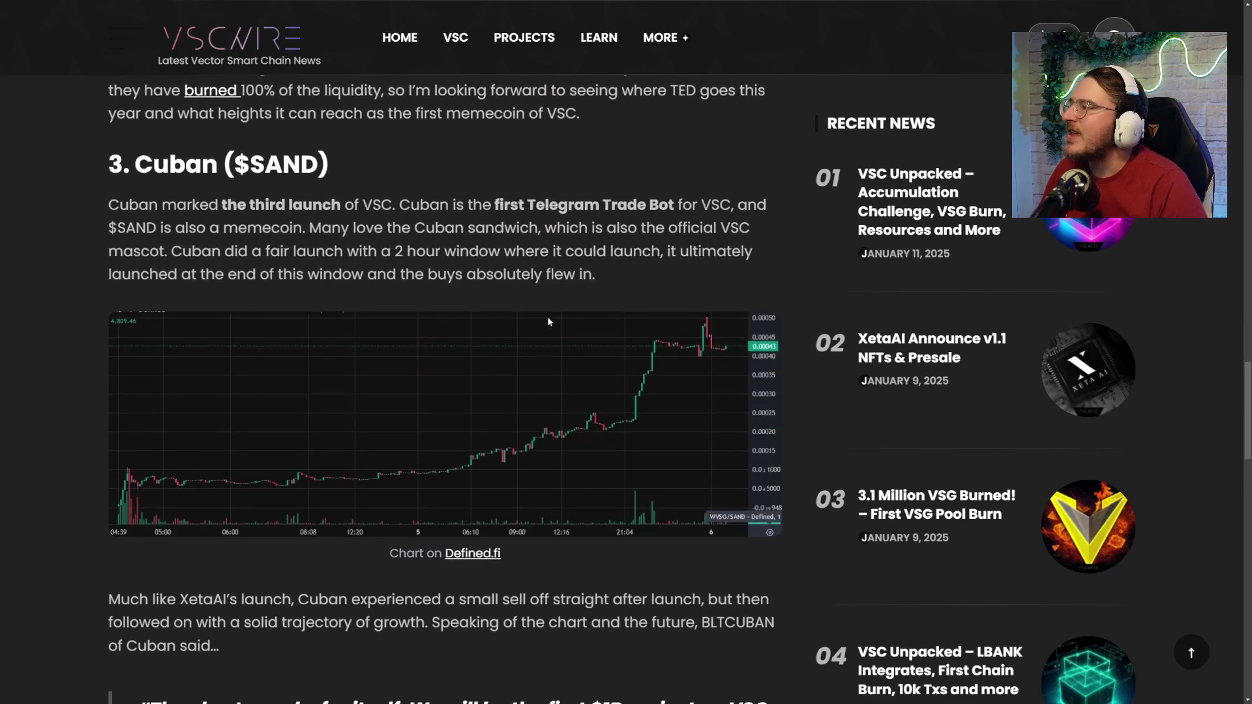
double_click(151, 174)
left_click(320, 160)
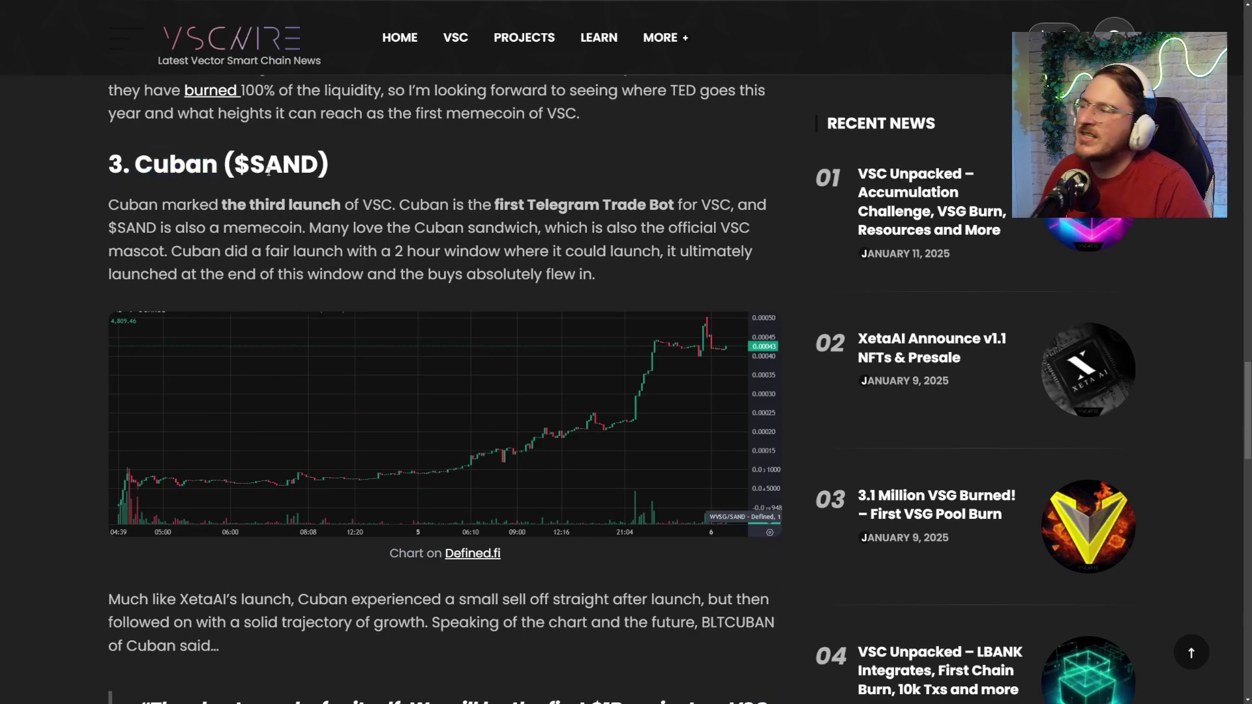
left_click_drag(223, 205, 732, 206)
left_click(383, 246)
left_click(696, 205)
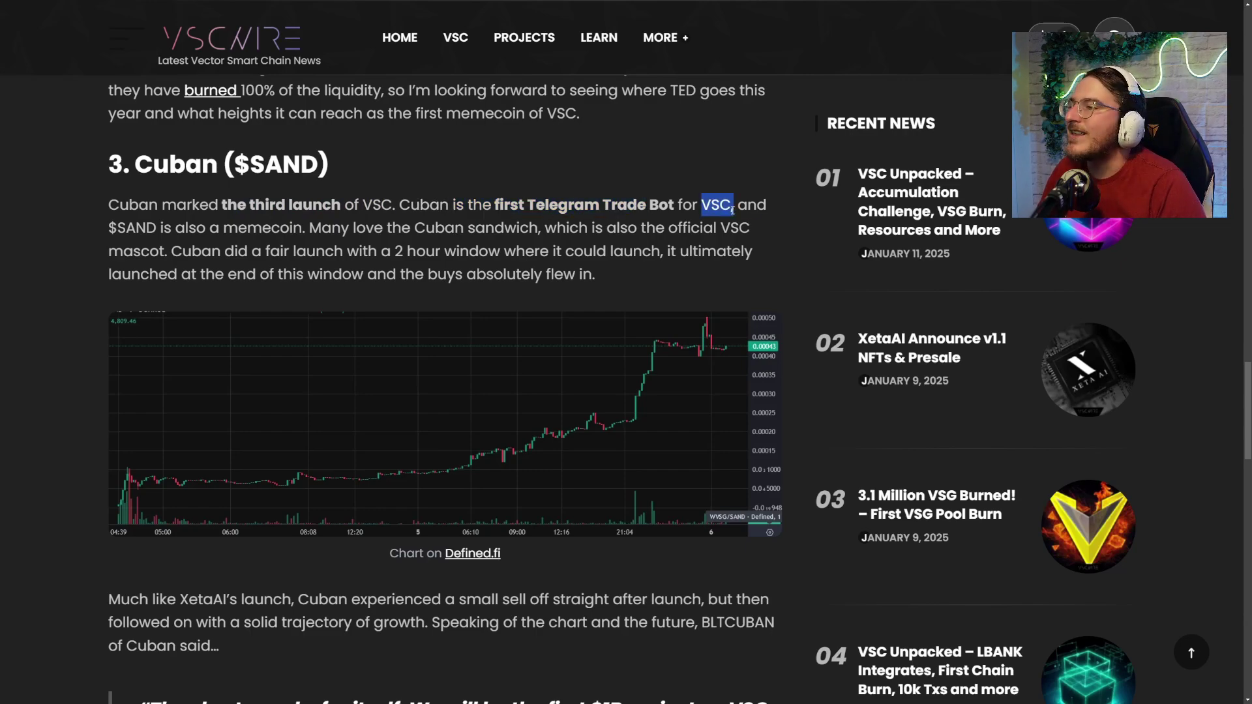
left_click(248, 243)
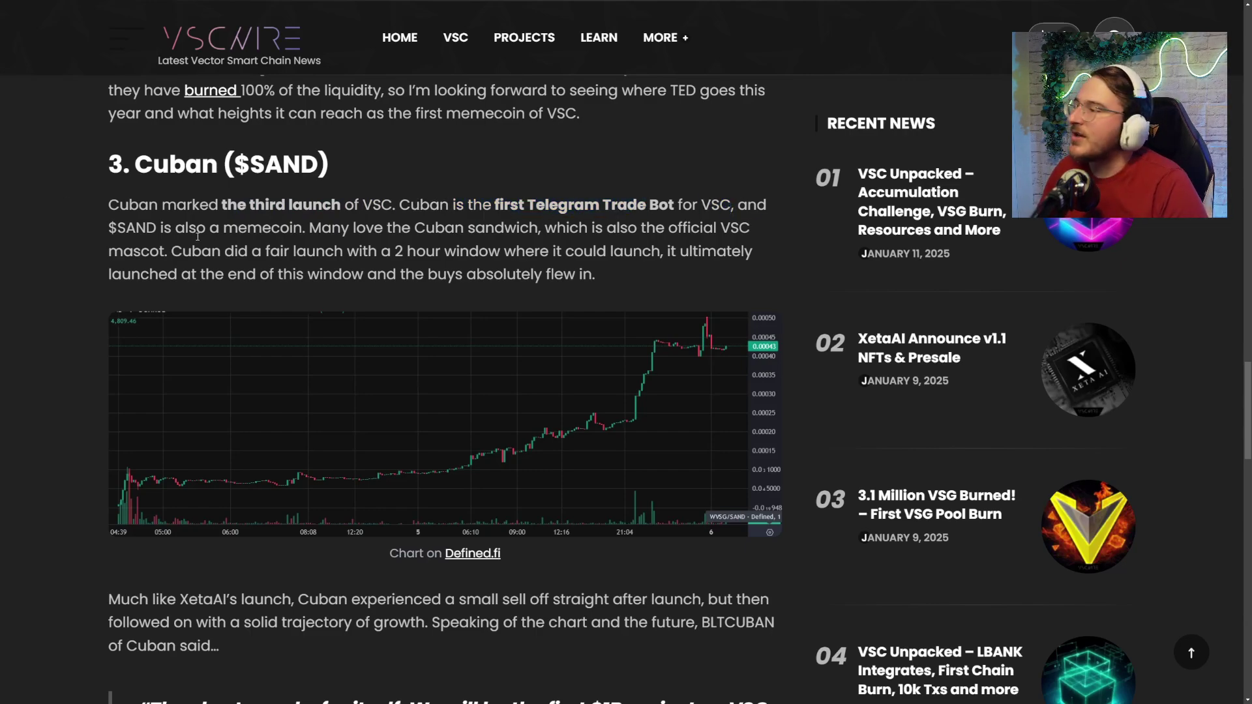
left_click_drag(208, 228, 270, 255)
left_click(342, 194)
left_click(564, 304)
left_click(296, 279)
left_click(270, 260)
left_click_drag(360, 254, 445, 254)
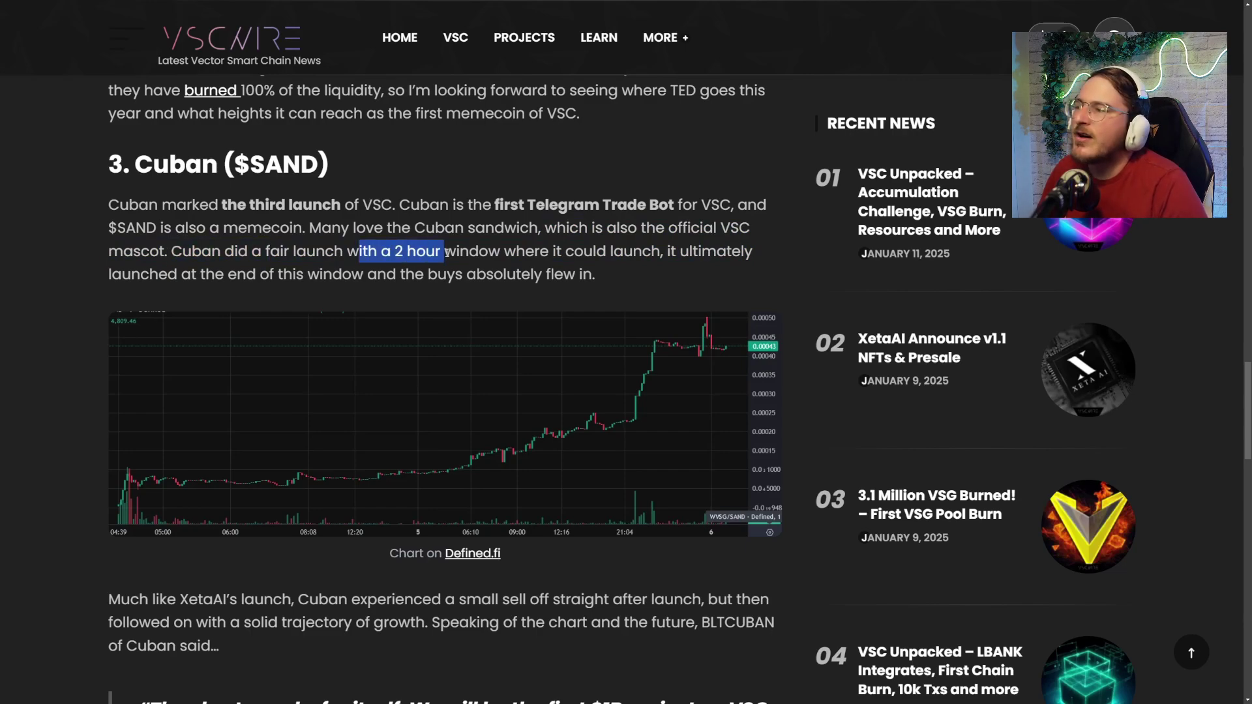
left_click(515, 250)
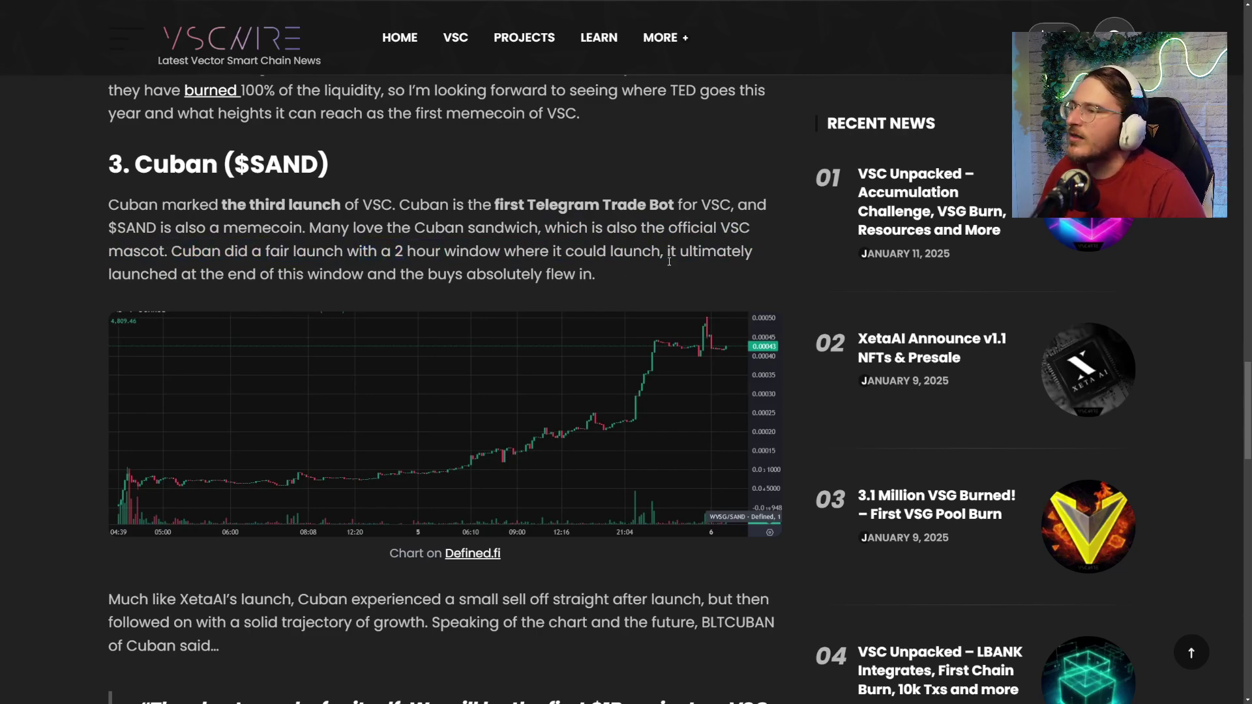
left_click_drag(670, 262, 594, 277)
left_click(488, 287)
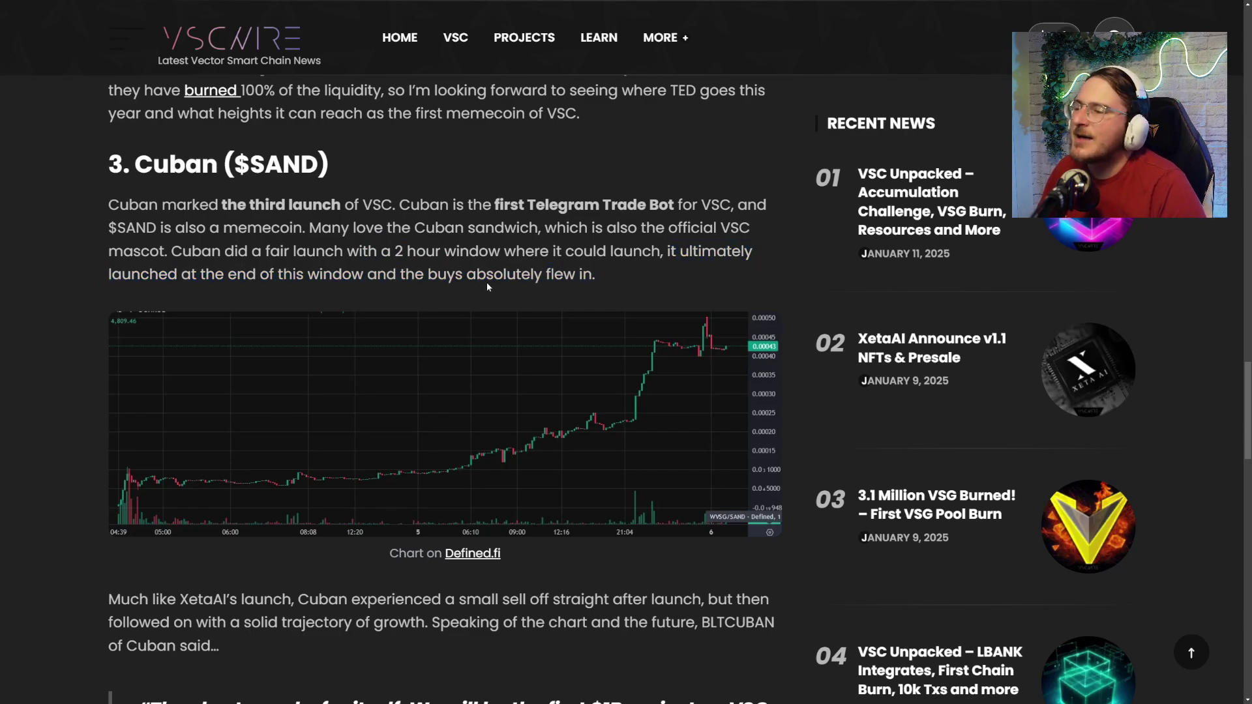
- Highlight the closing quote 'The chart speaks for itself', its attribution and the word Period
scroll(487, 287, "down", 3)
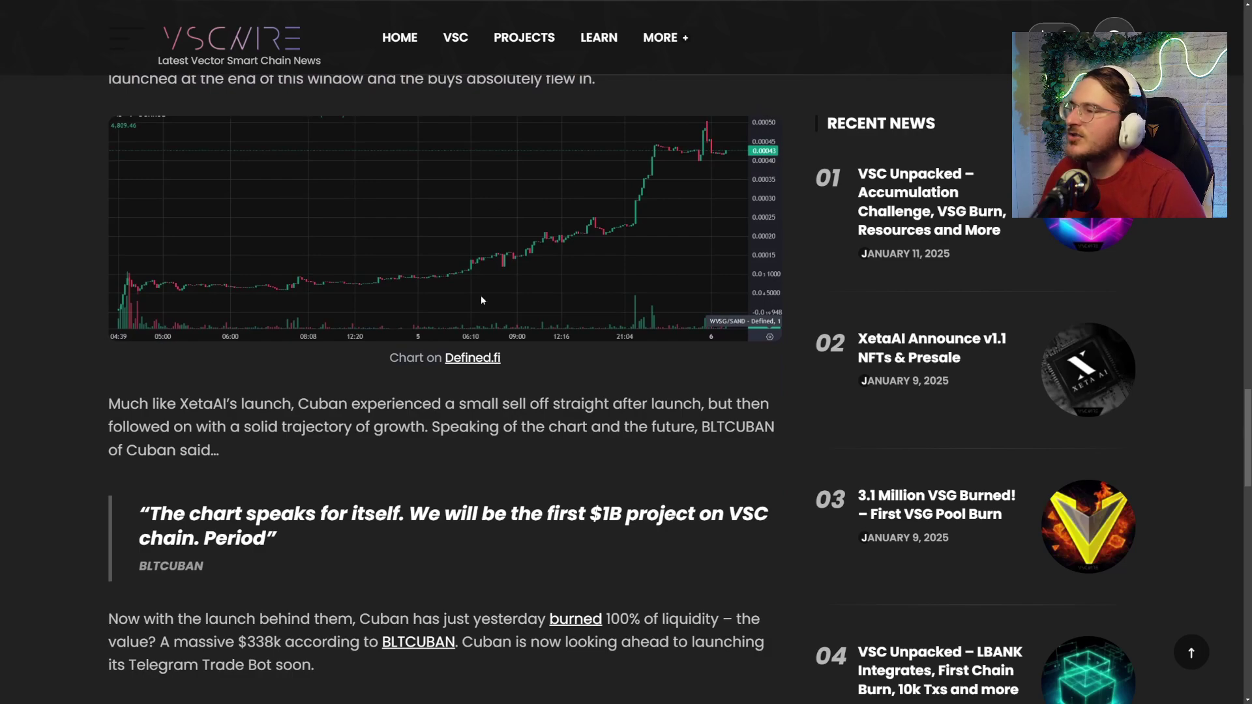
scroll(331, 327, "down", 3)
left_click_drag(220, 329, 140, 322)
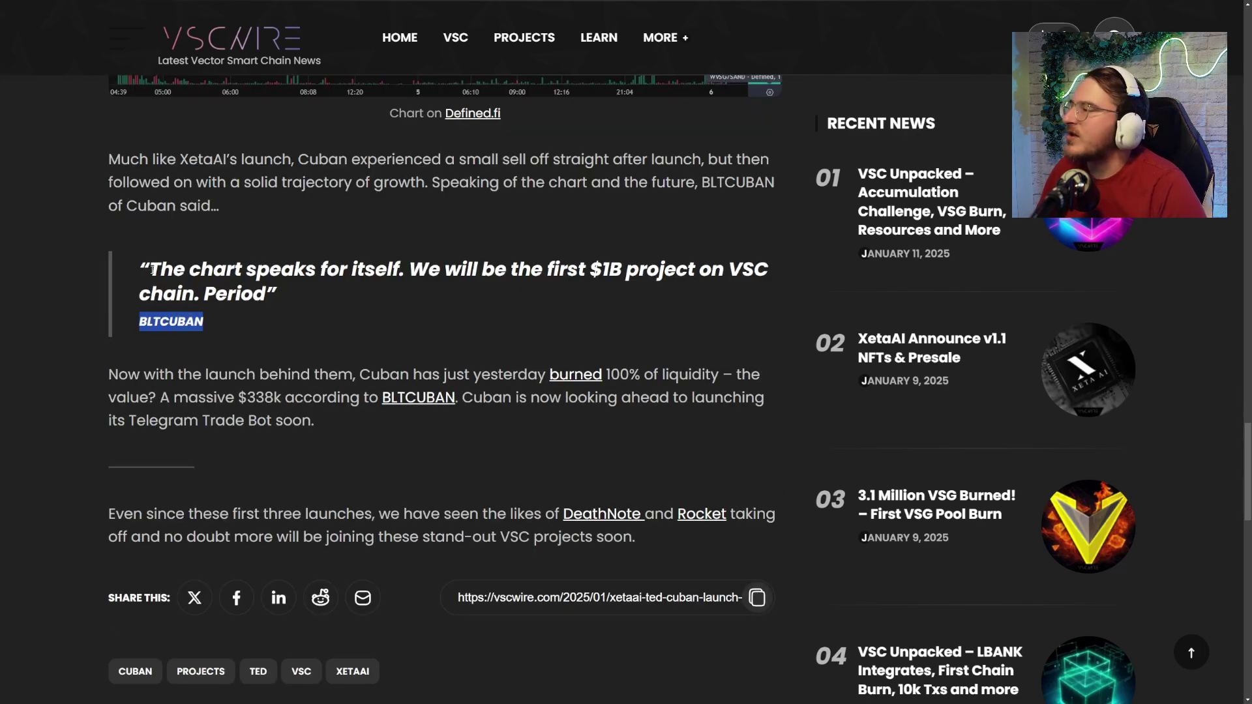
left_click_drag(150, 269, 424, 269)
scroll(425, 270, "up", 3)
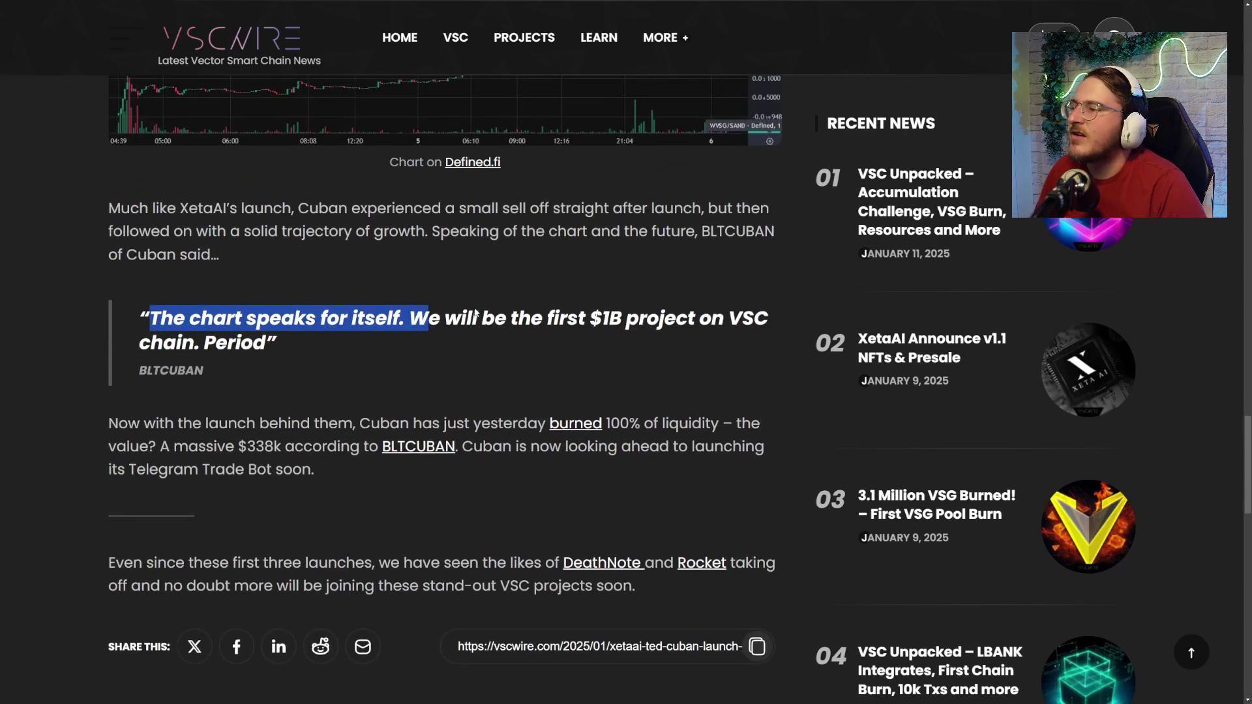
left_click_drag(589, 514, 694, 521)
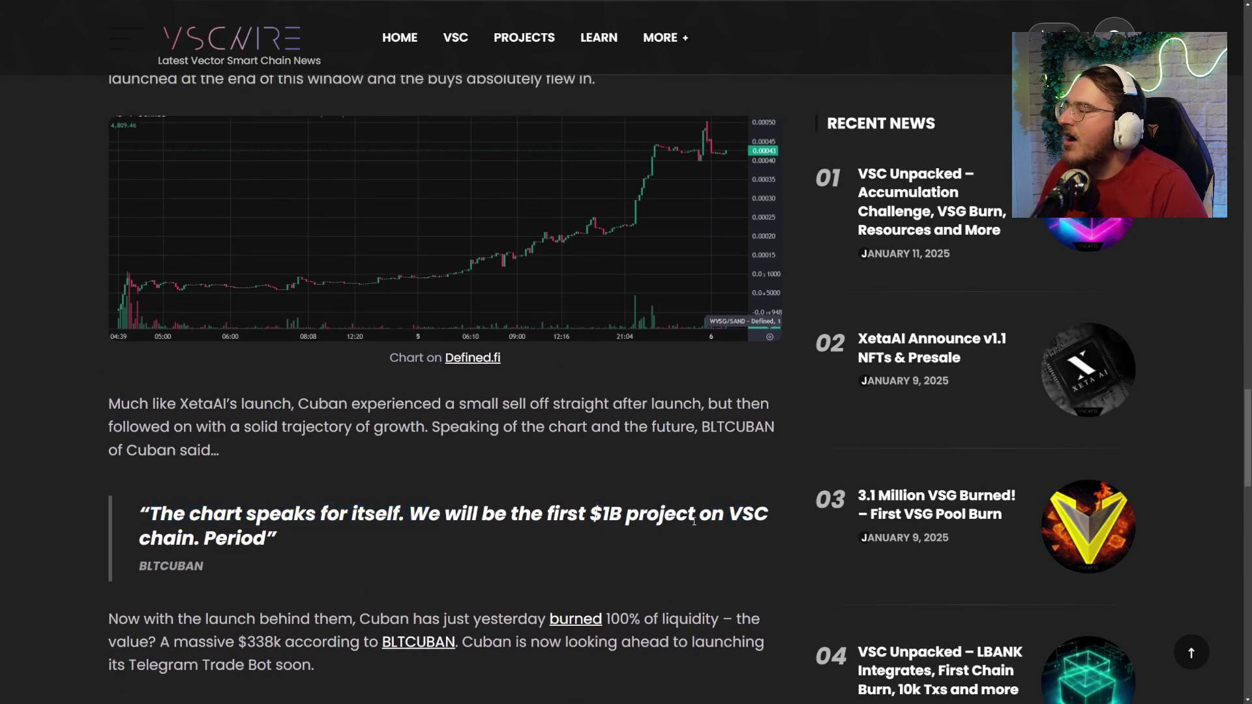
double_click(215, 543)
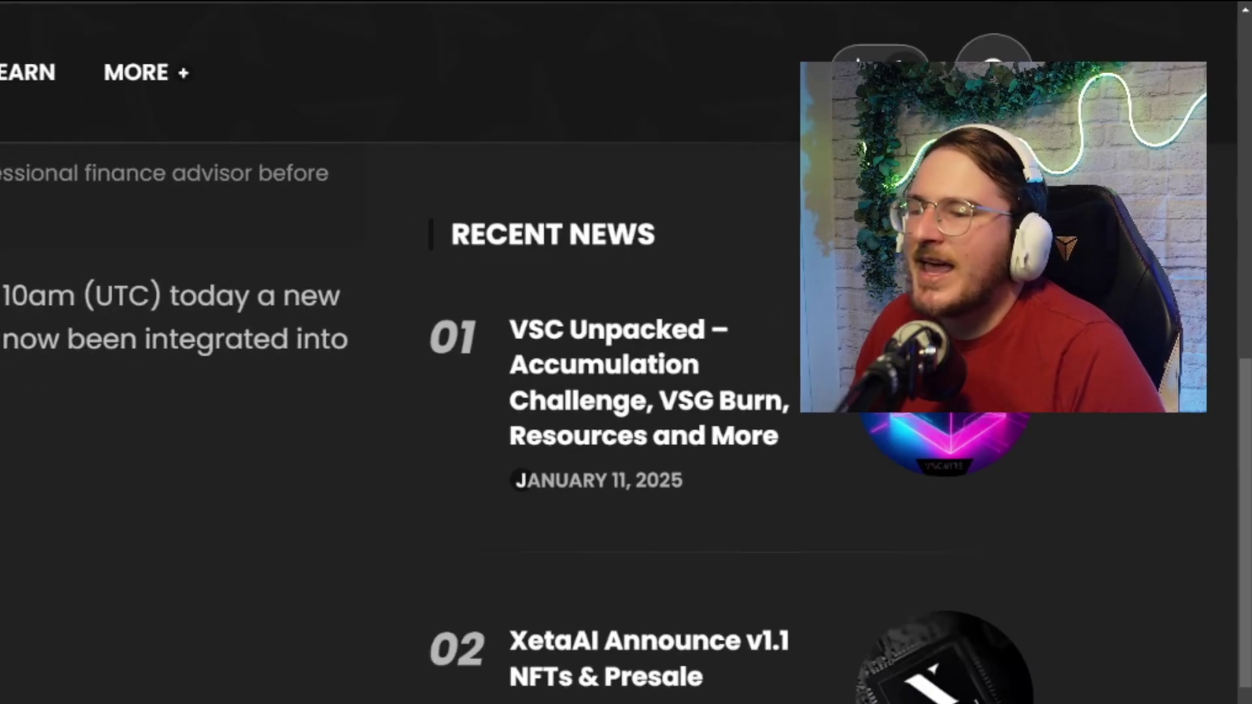
- Open the 3.1 Million VSG Burned article from Recent News and scroll to its body
left_click(678, 659)
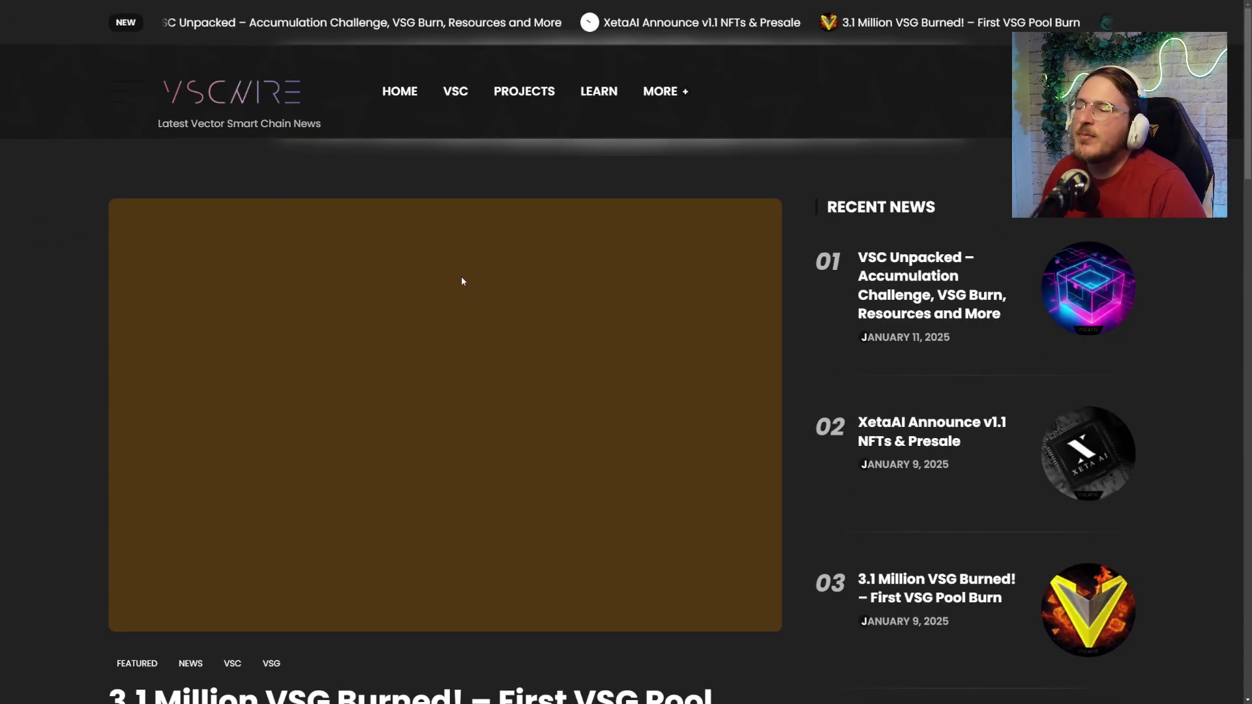
scroll(462, 281, "down", 4)
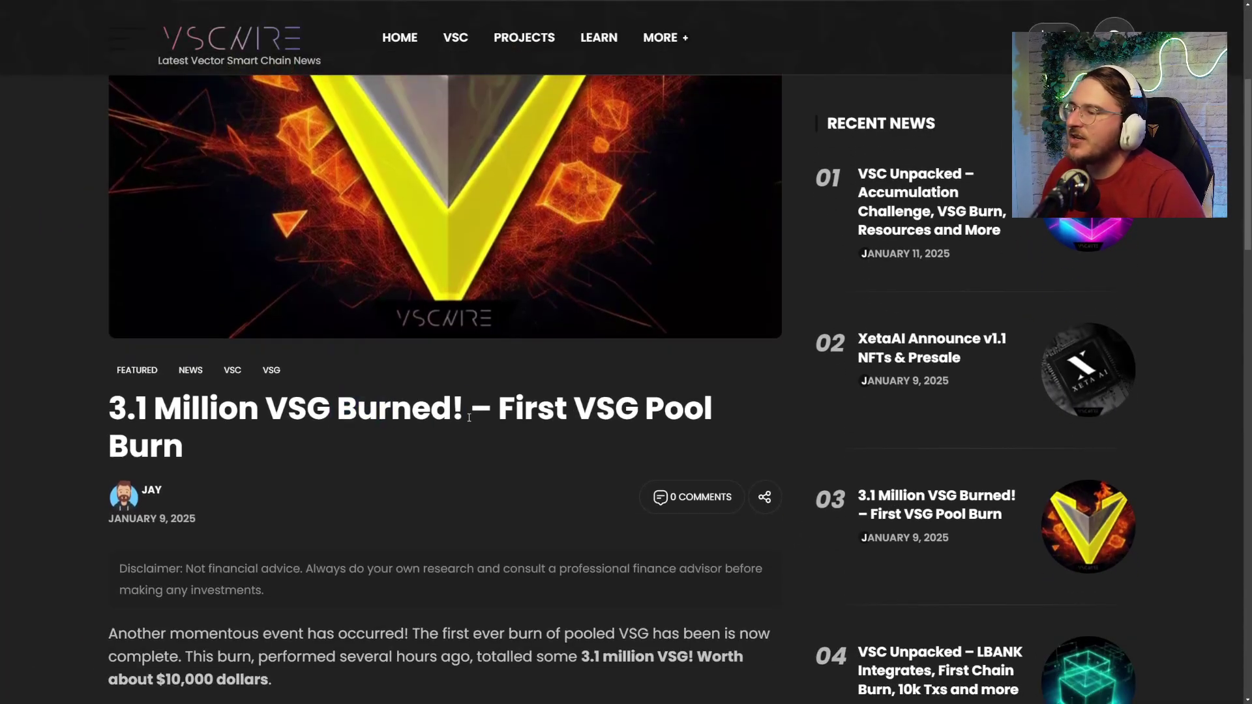
left_click_drag(480, 398, 551, 442)
left_click(297, 448)
scroll(296, 448, "down", 7)
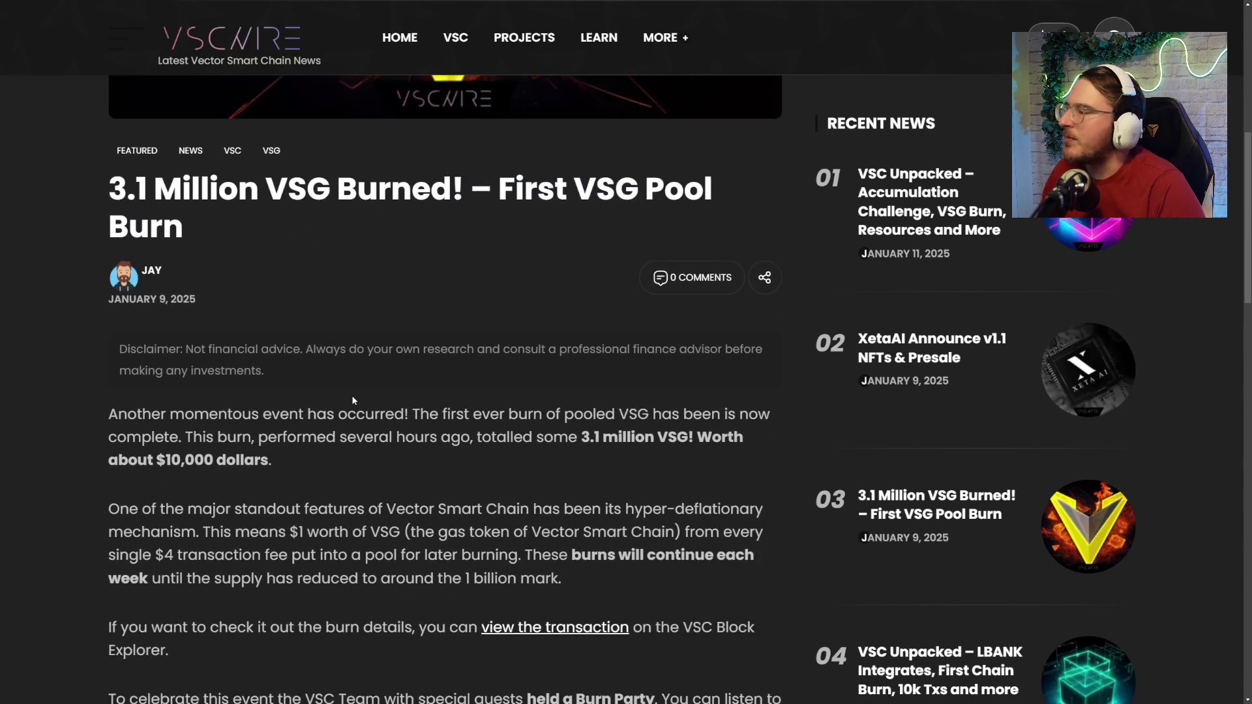
- Highlight the pooled VSG, 'performed several hours ago', 3.1 million VSG total and $10,000 value
left_click_drag(541, 145, 735, 145)
left_click(169, 170)
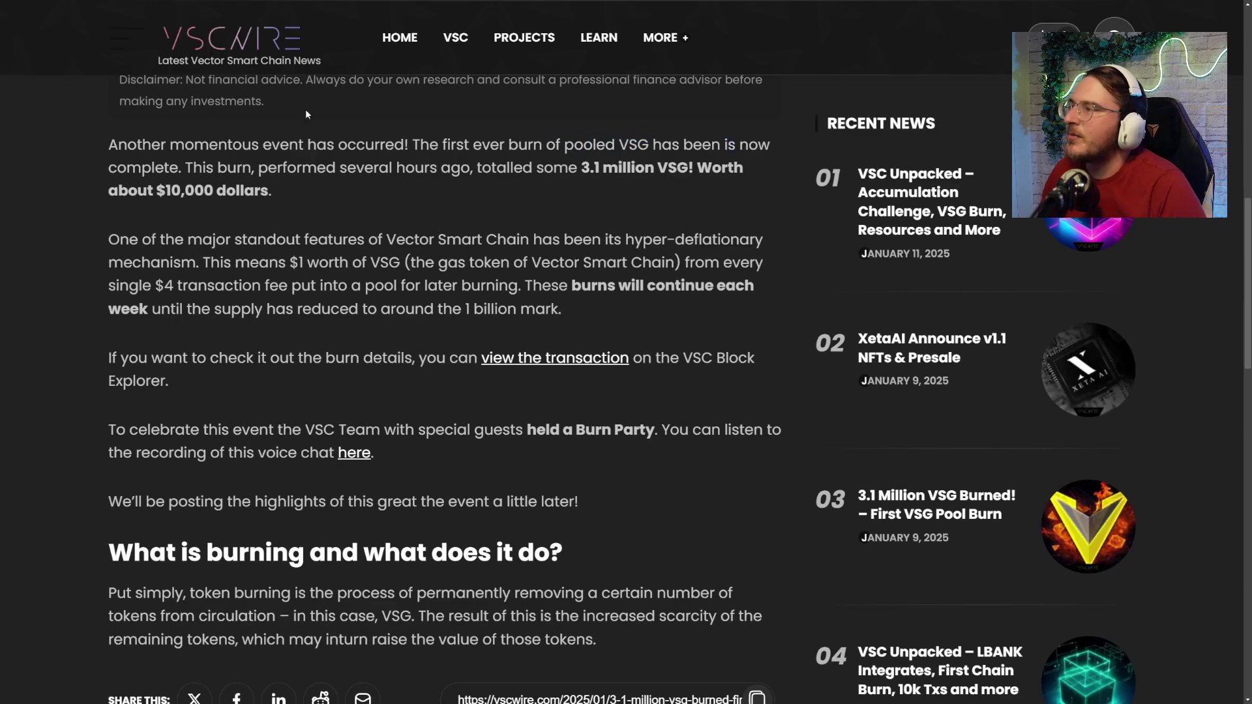
left_click_drag(262, 168, 678, 172)
left_click(431, 197)
left_click_drag(578, 170, 690, 170)
left_click(723, 184)
left_click_drag(165, 190, 295, 190)
left_click(297, 190)
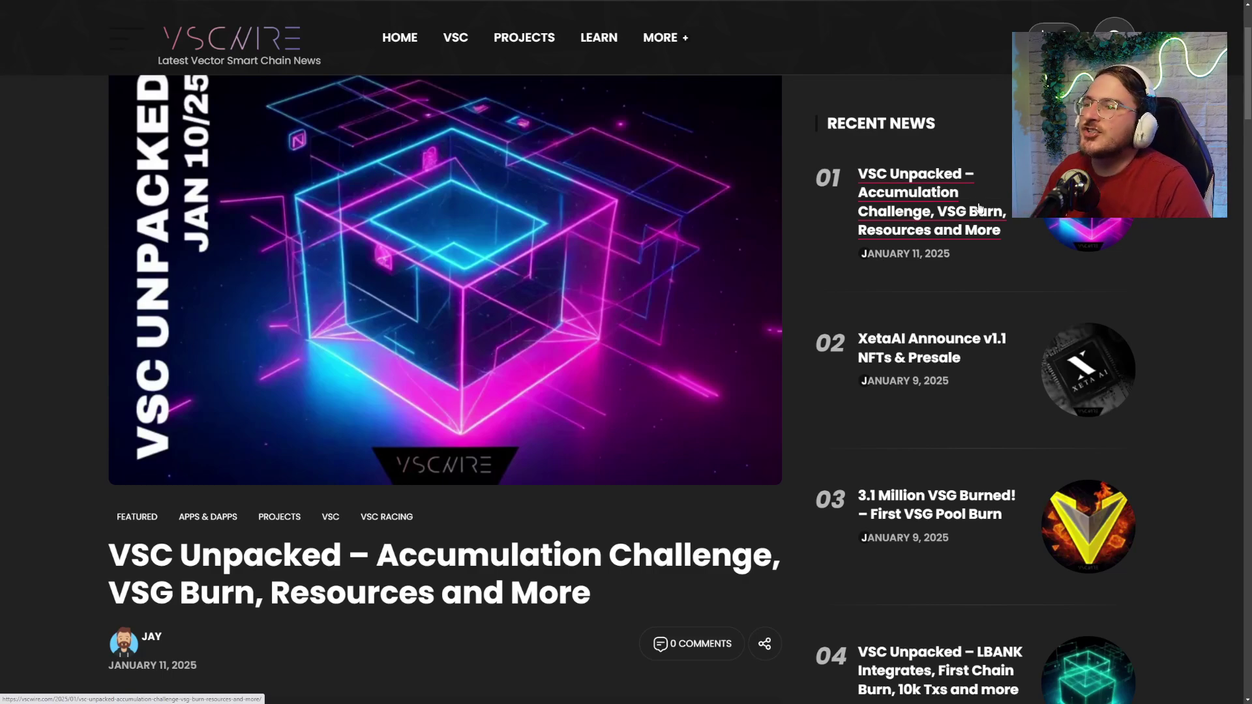
scroll(979, 207, "down", 10)
left_click_drag(587, 204, 156, 230)
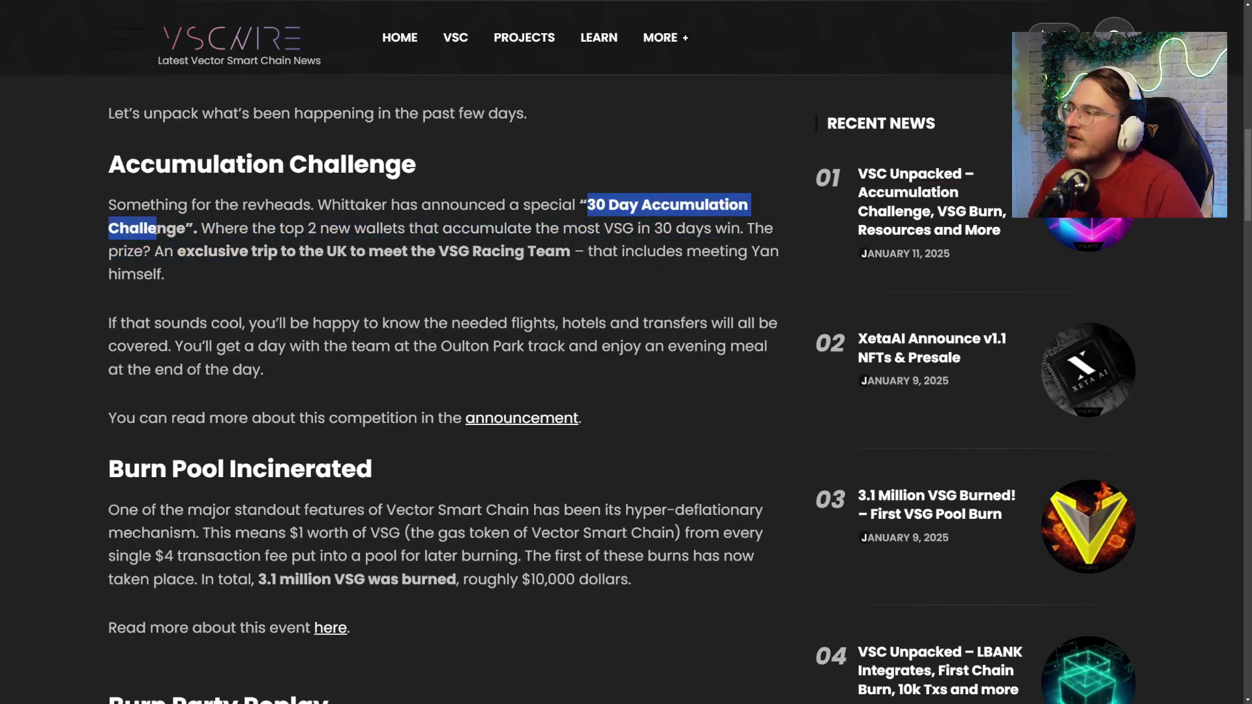
left_click_drag(285, 228, 729, 229)
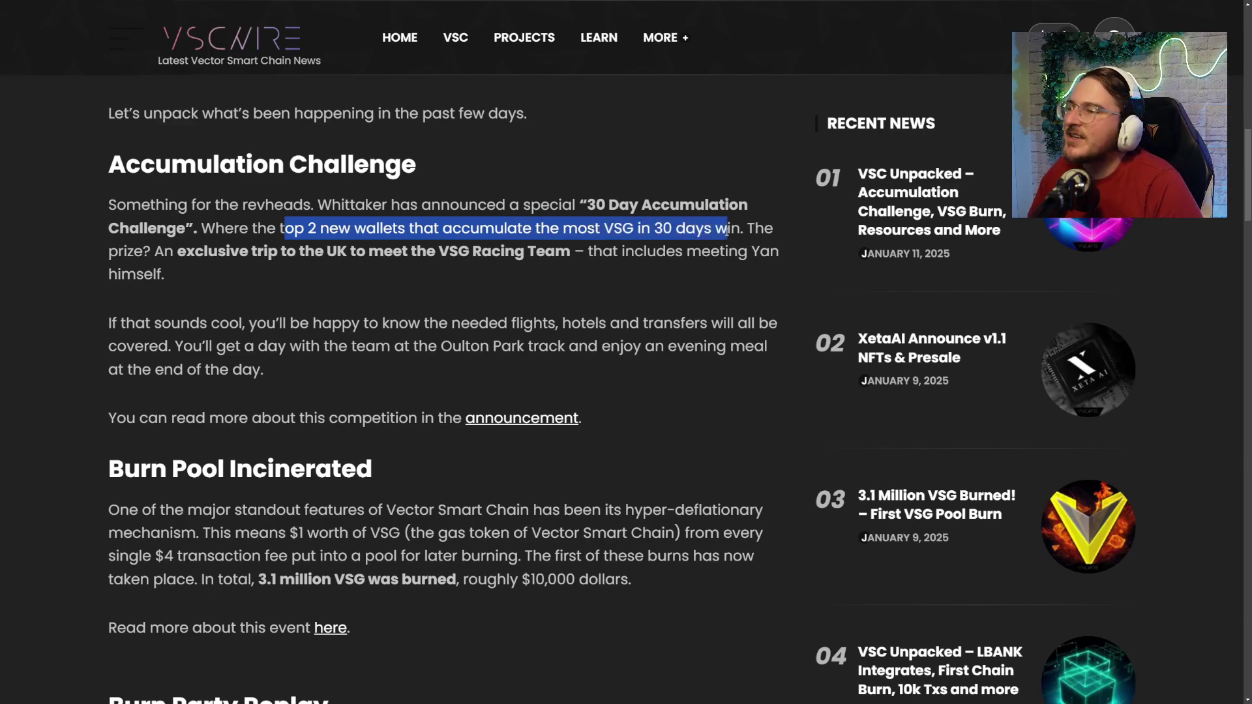
left_click(728, 230)
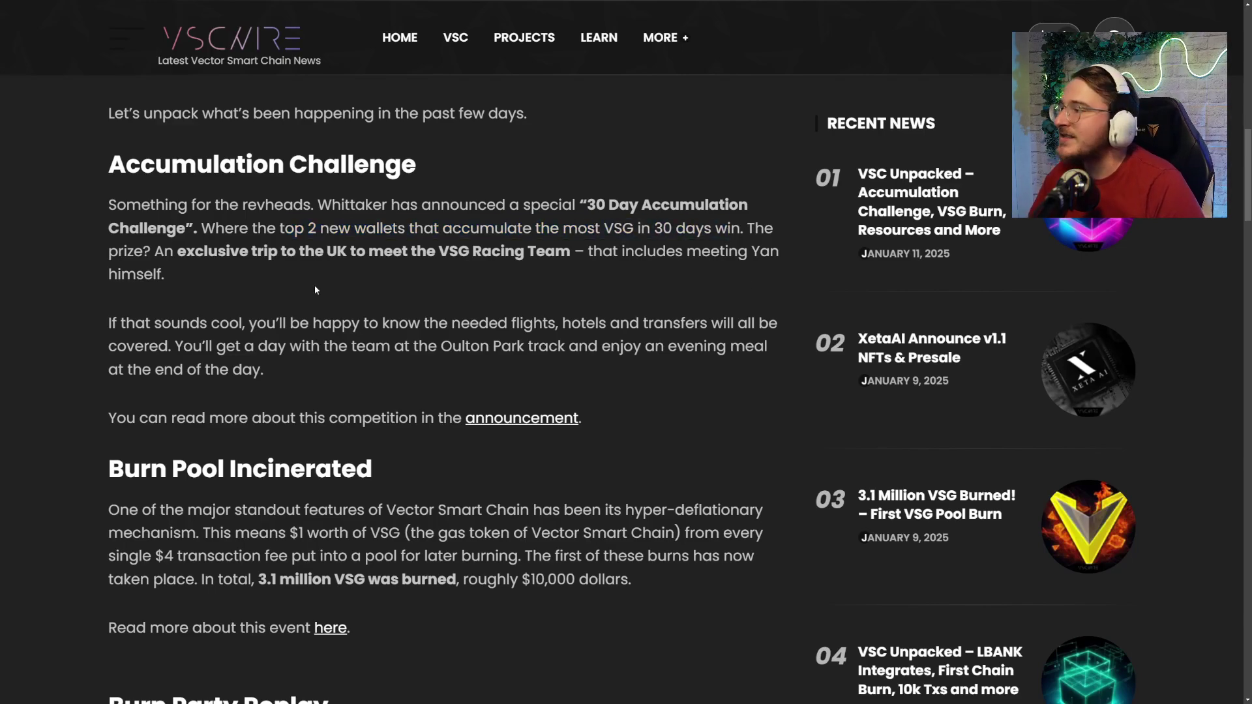
left_click_drag(158, 253, 576, 255)
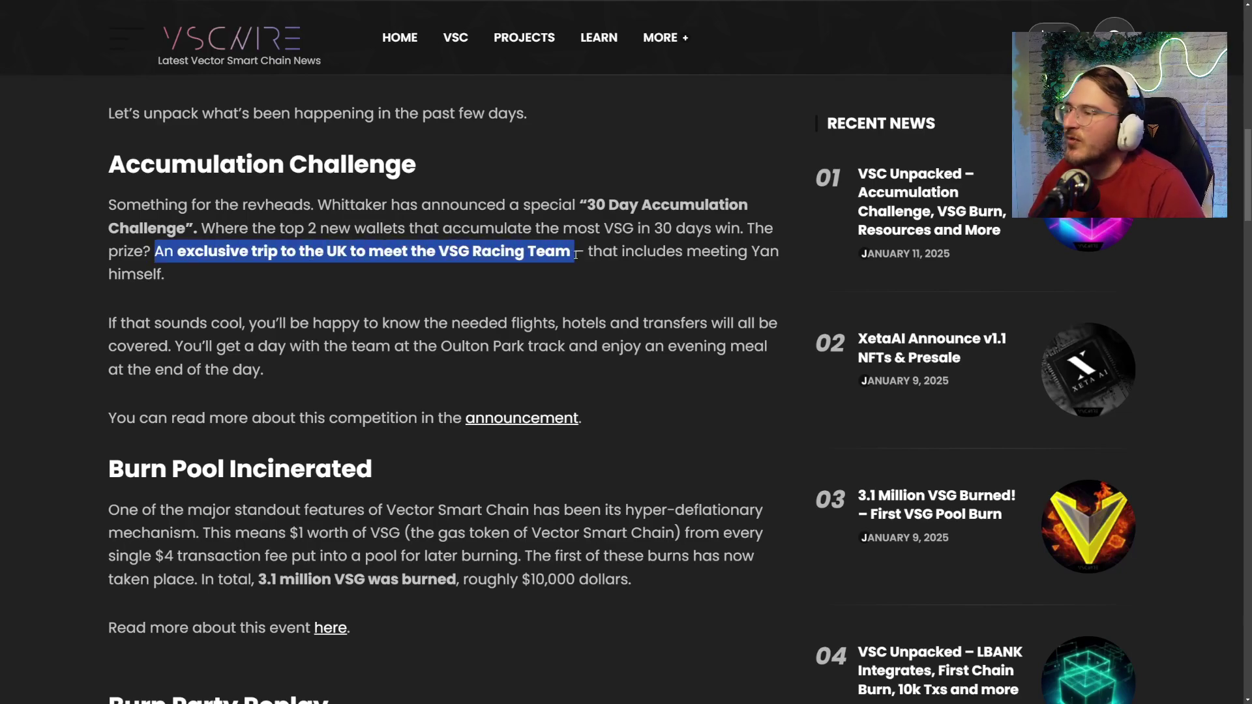
left_click(576, 254)
left_click_drag(751, 251, 736, 283)
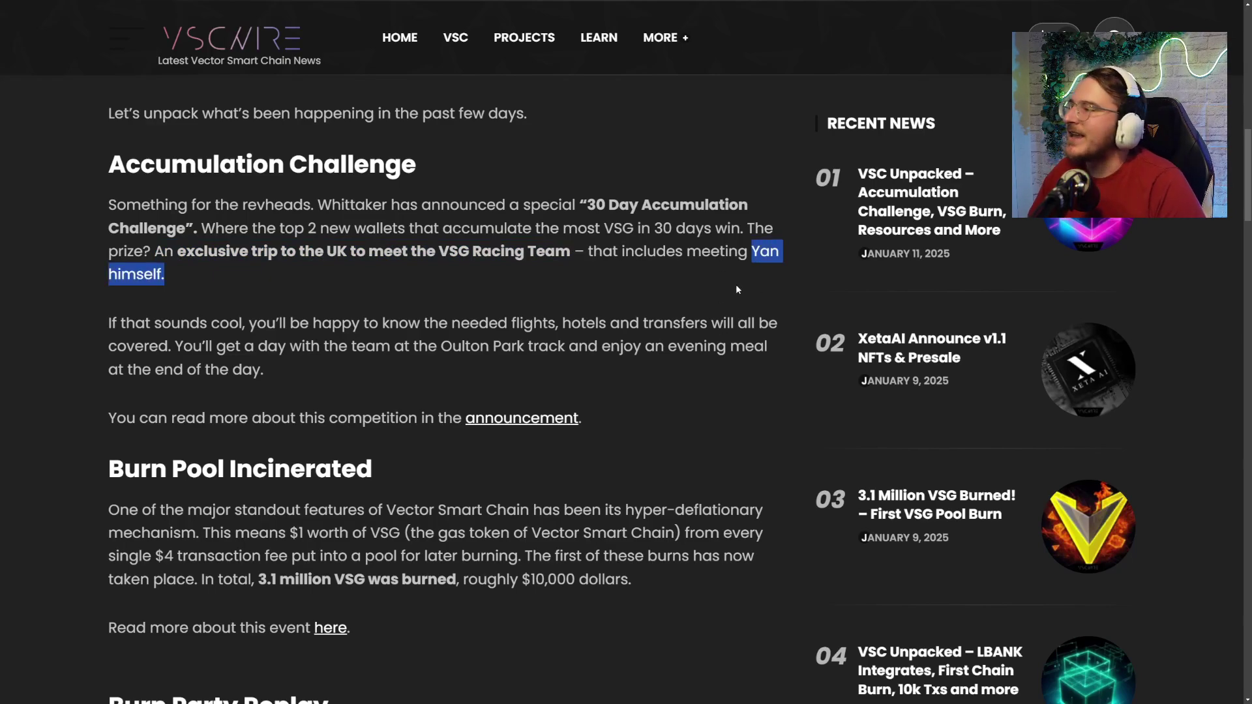
left_click(735, 284)
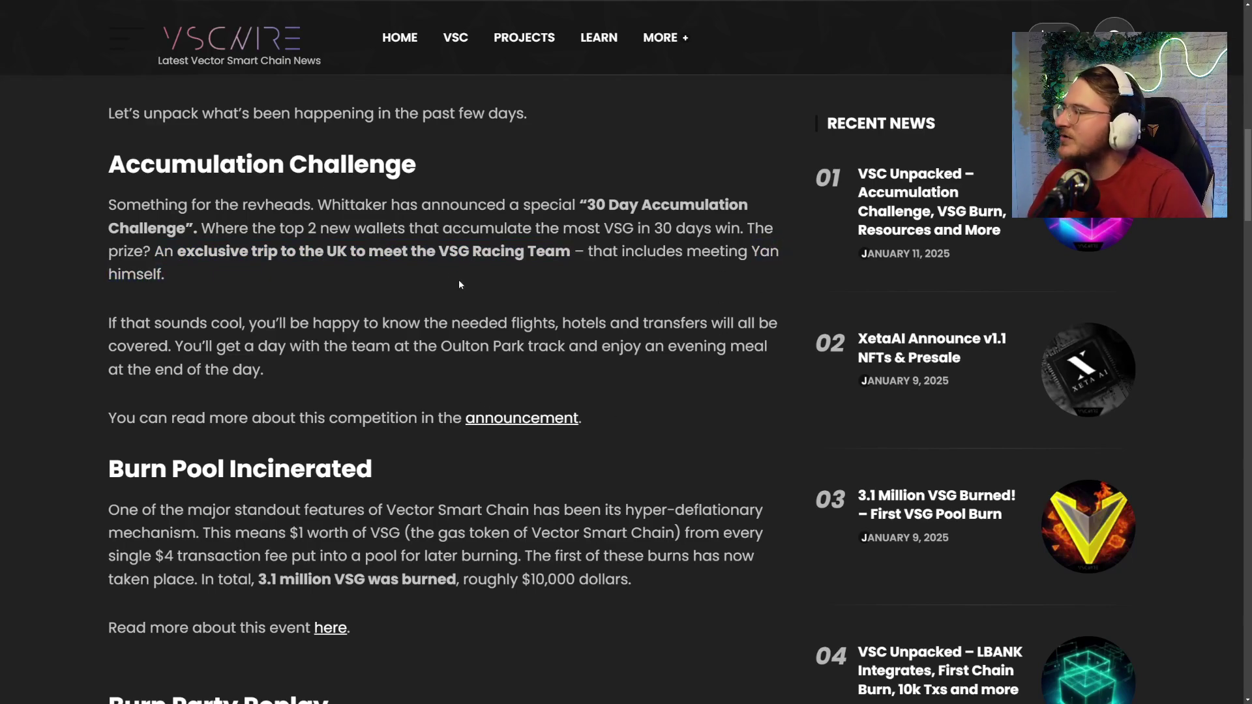
left_click_drag(512, 324, 778, 324)
left_click(165, 338)
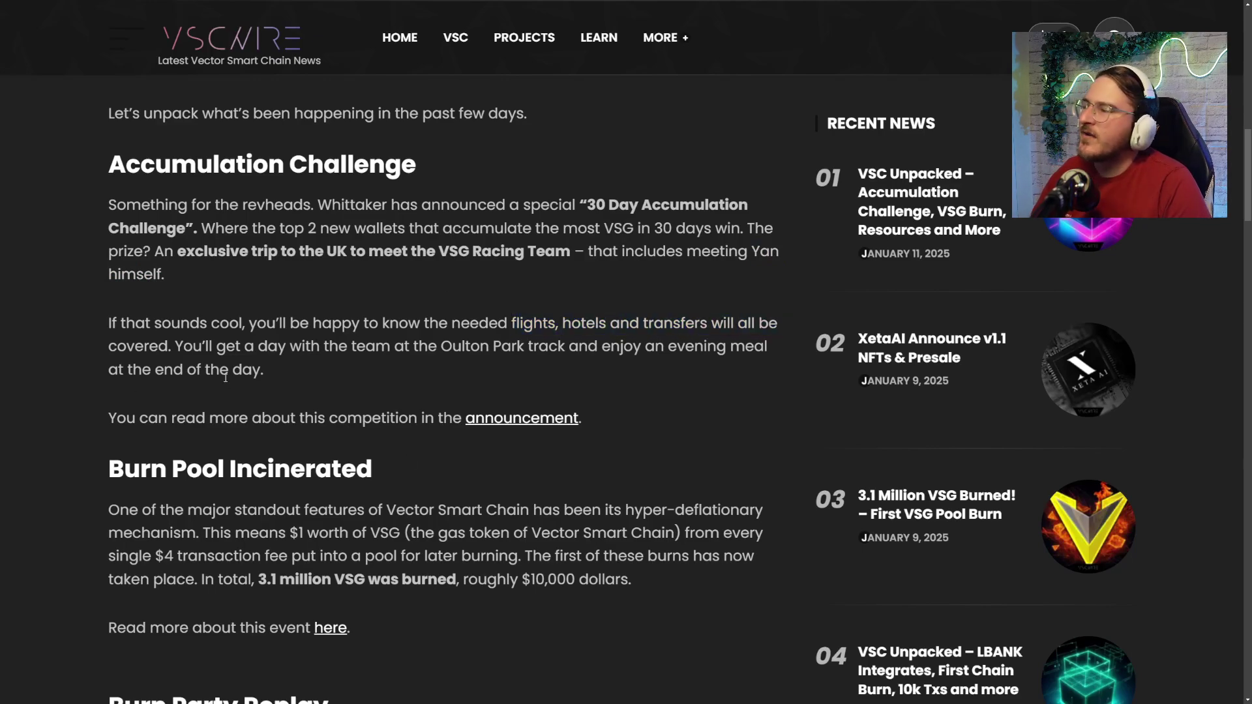
left_click_drag(302, 346, 291, 379)
triple_click(96, 330)
left_click(215, 332)
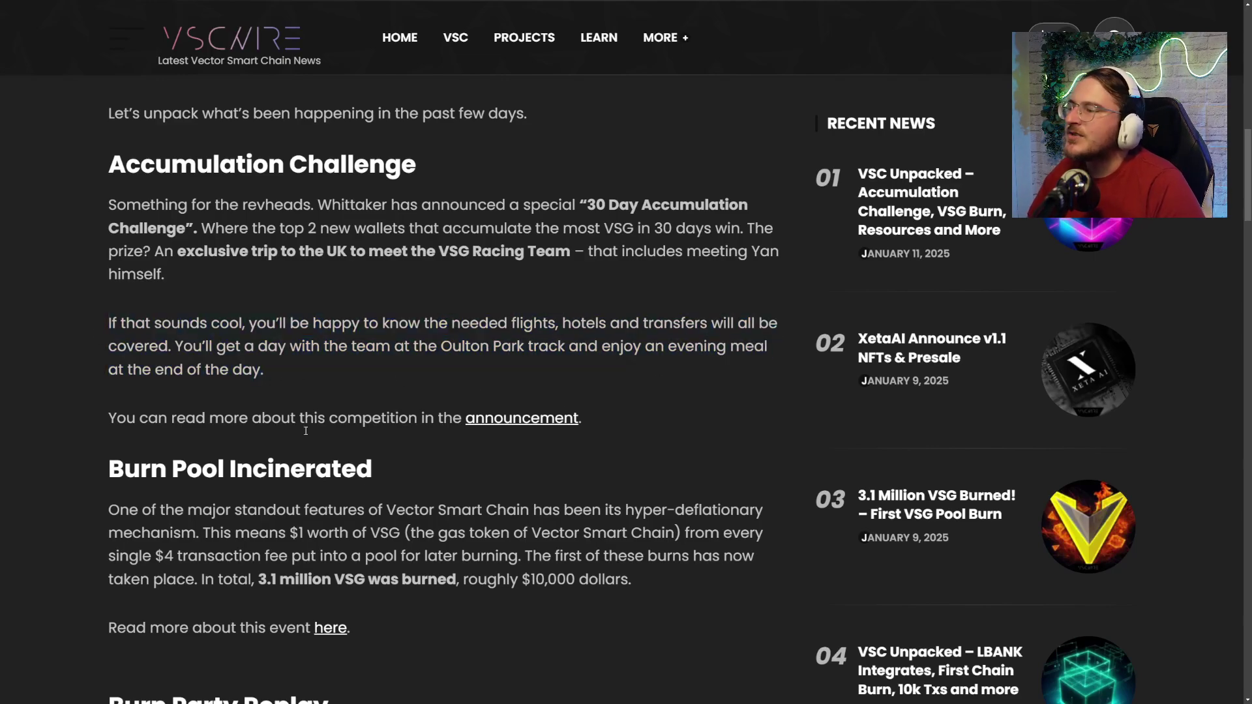
left_click_drag(459, 413, 601, 407)
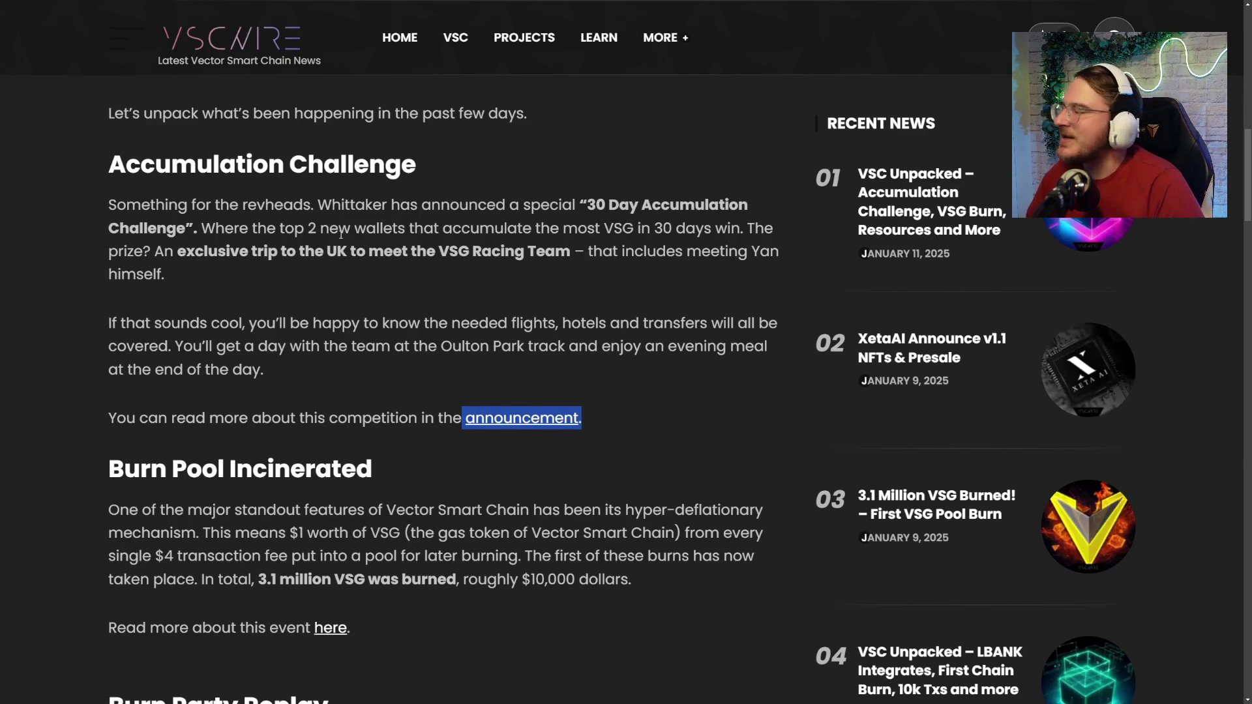
scroll(336, 170, "down", 8)
- Open the Burn Party voice chat replay, then highlight the V-Wallet heading and paragraph
left_click_drag(110, 119, 368, 121)
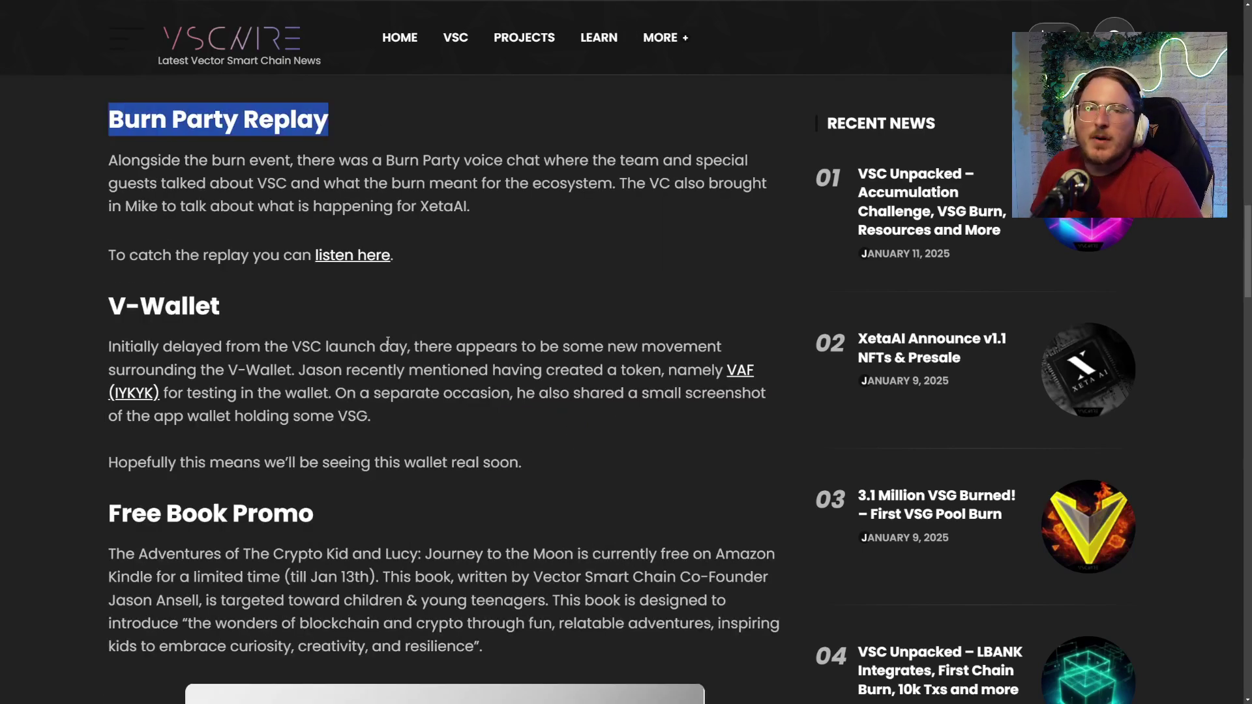
left_click(370, 258)
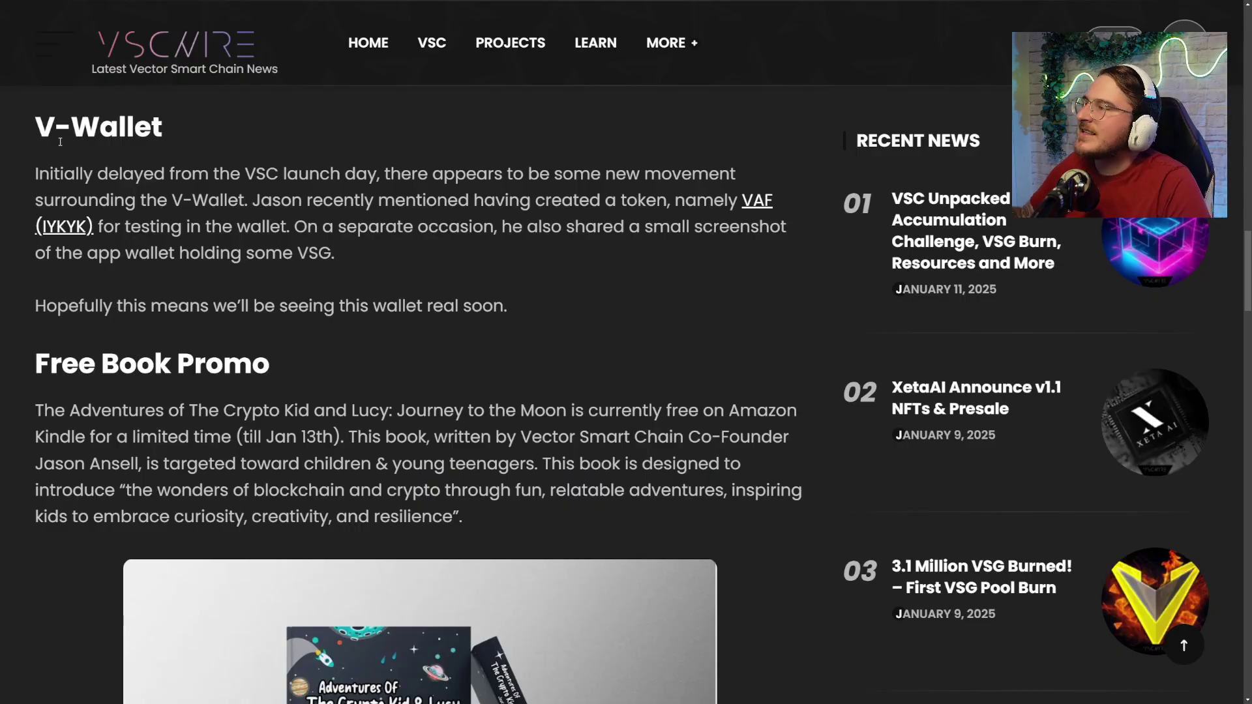
triple_click(60, 142)
left_click_drag(43, 200, 339, 189)
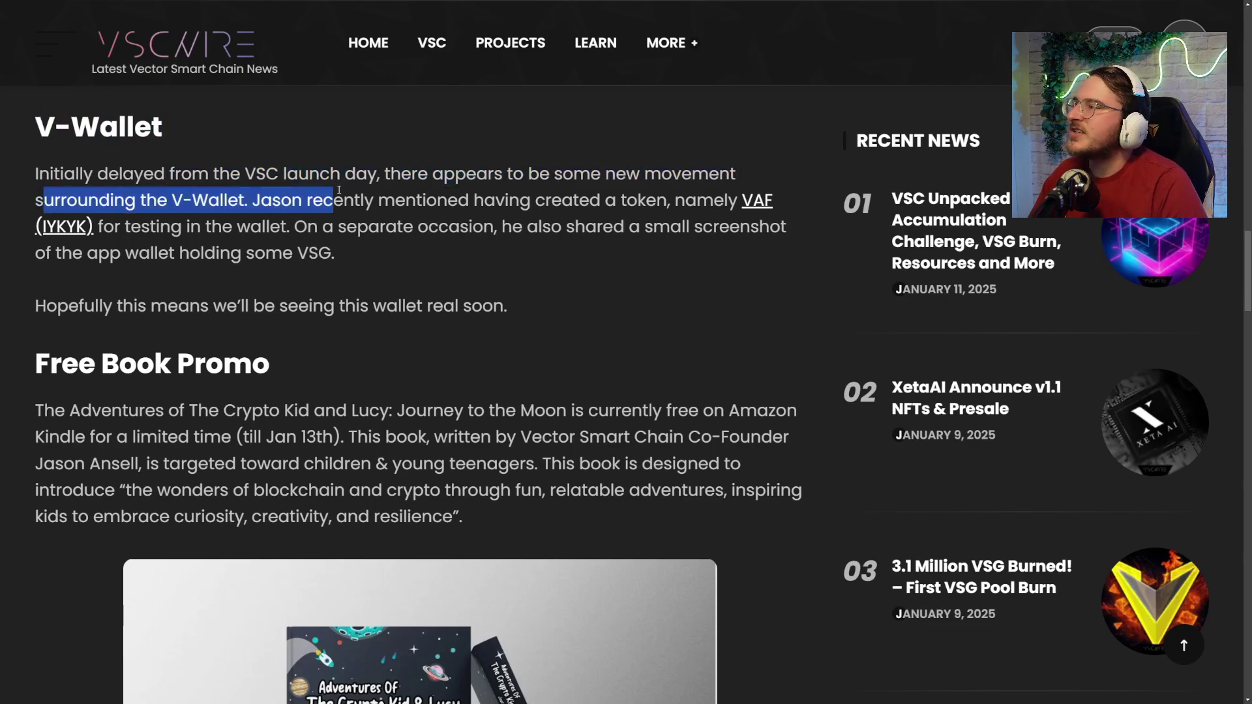
left_click(325, 191)
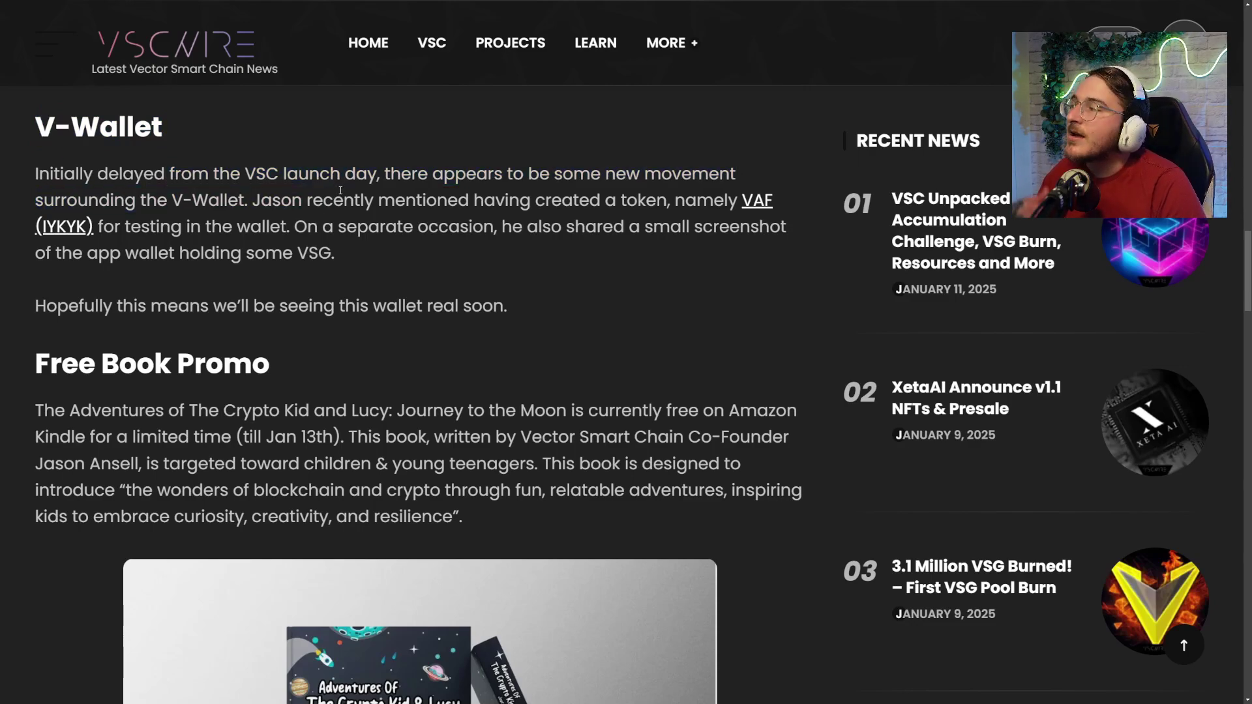
left_click_drag(53, 133, 204, 126)
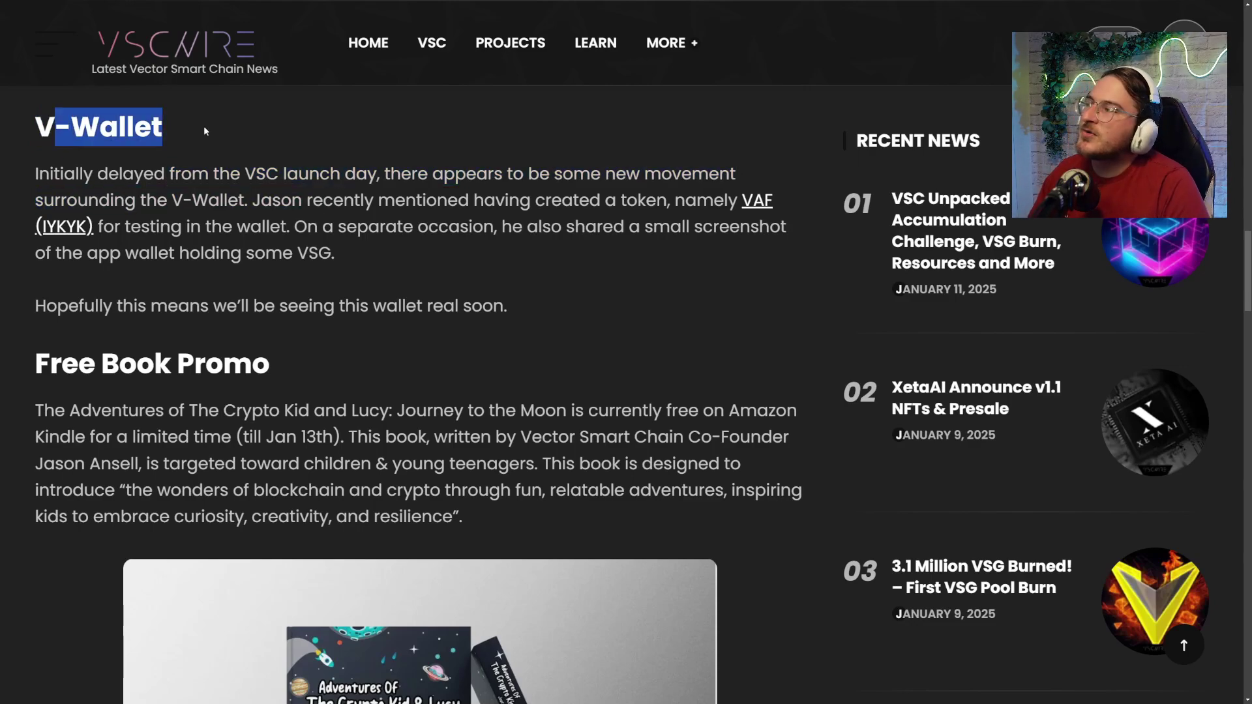
left_click(200, 122)
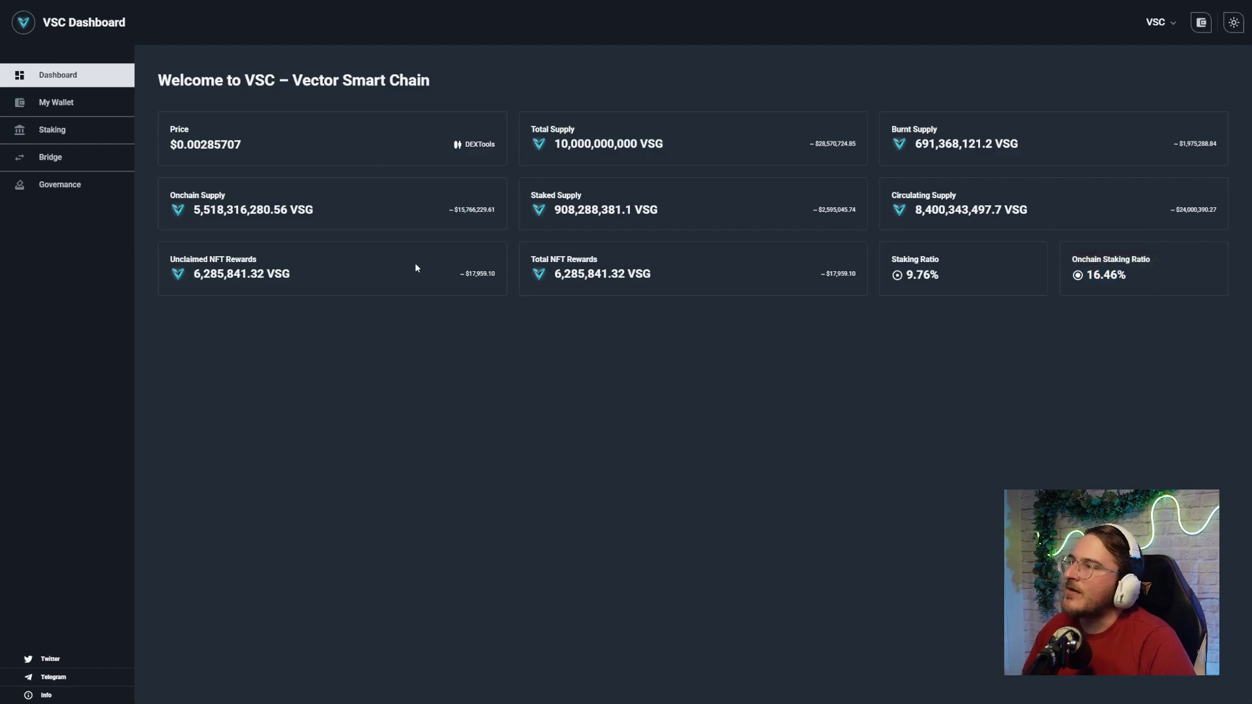
left_click_drag(290, 79, 505, 84)
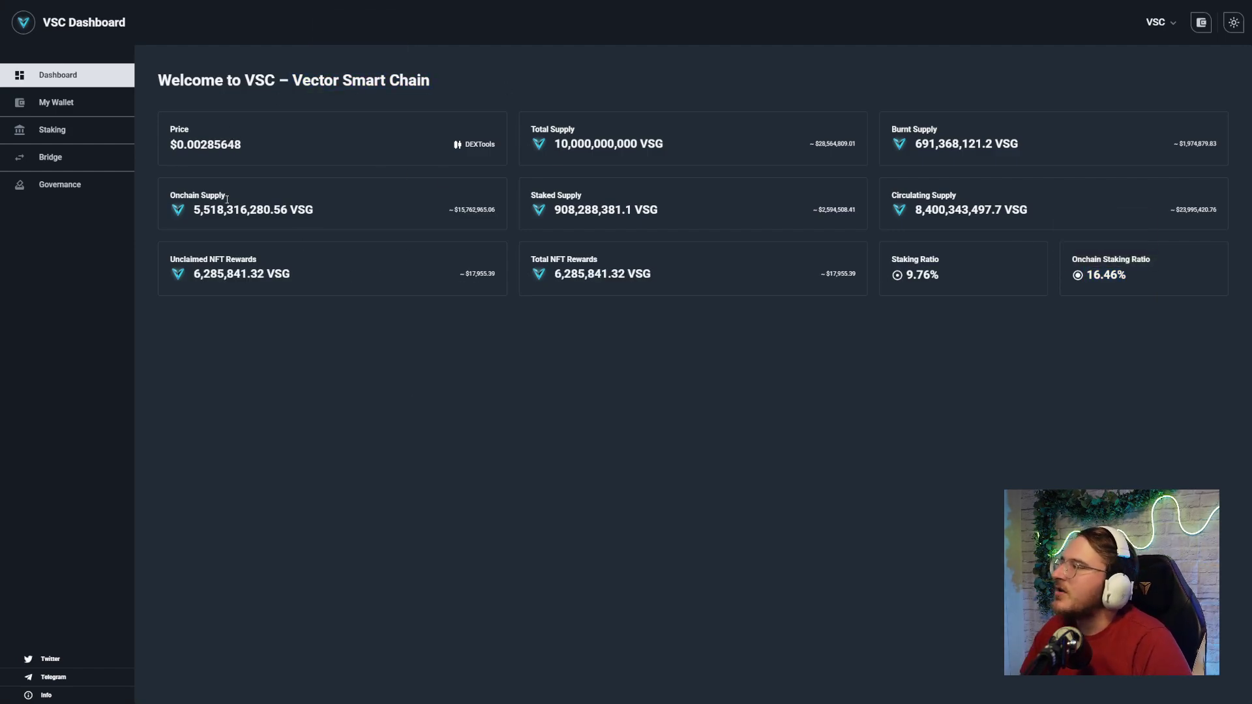
left_click_drag(313, 144, 168, 144)
left_click(181, 205)
left_click_drag(181, 205, 307, 196)
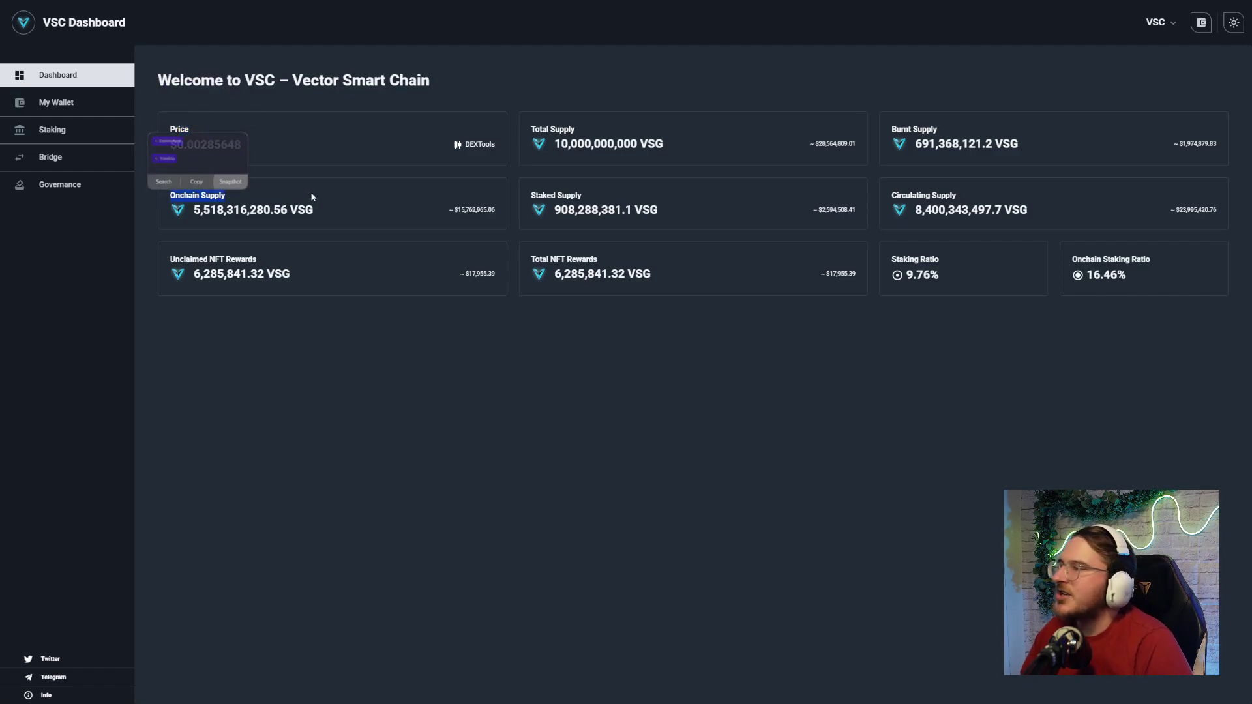
left_click_drag(531, 131, 577, 130)
left_click_drag(698, 209, 553, 209)
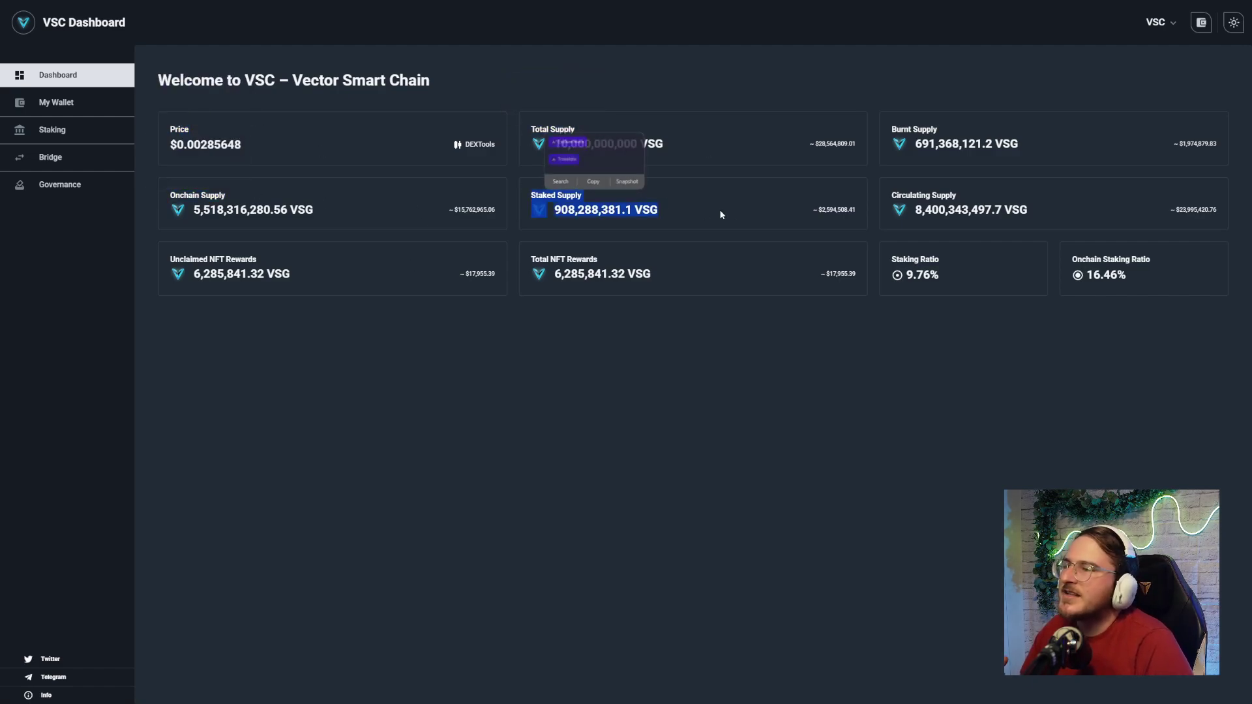
left_click(612, 242)
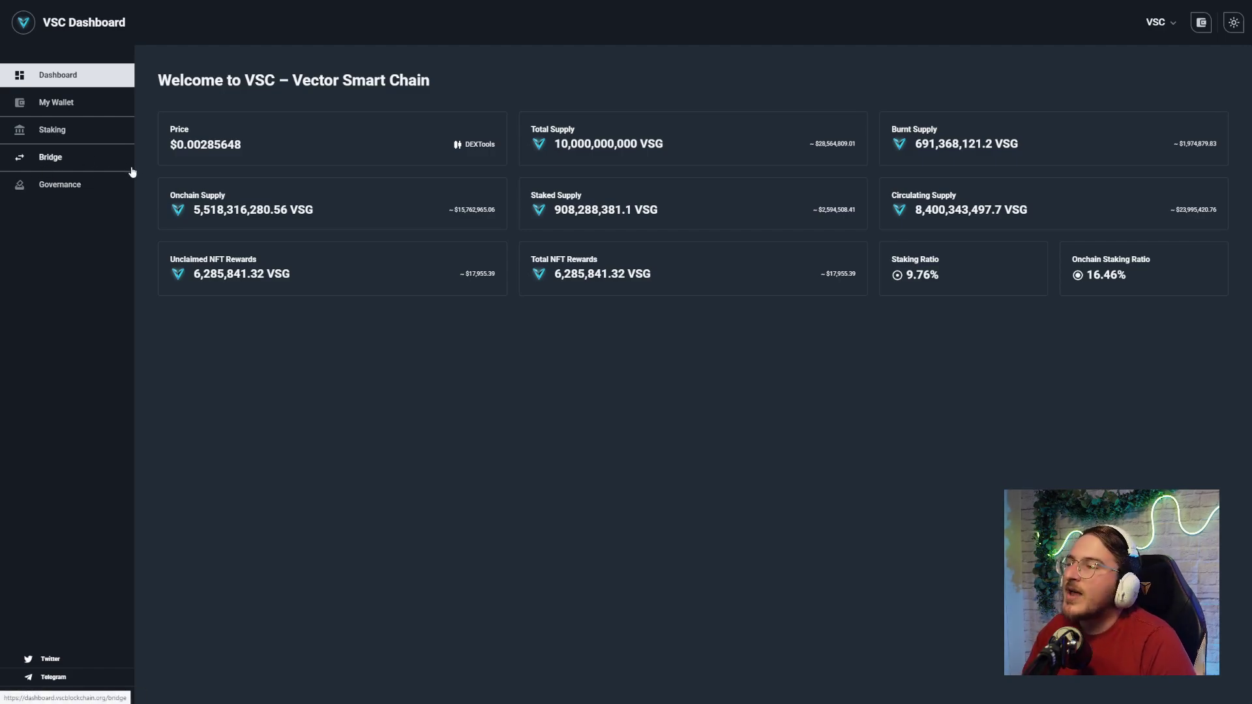
- Connect the MetaMask wallet to the VSC Dashboard
left_click(1203, 28)
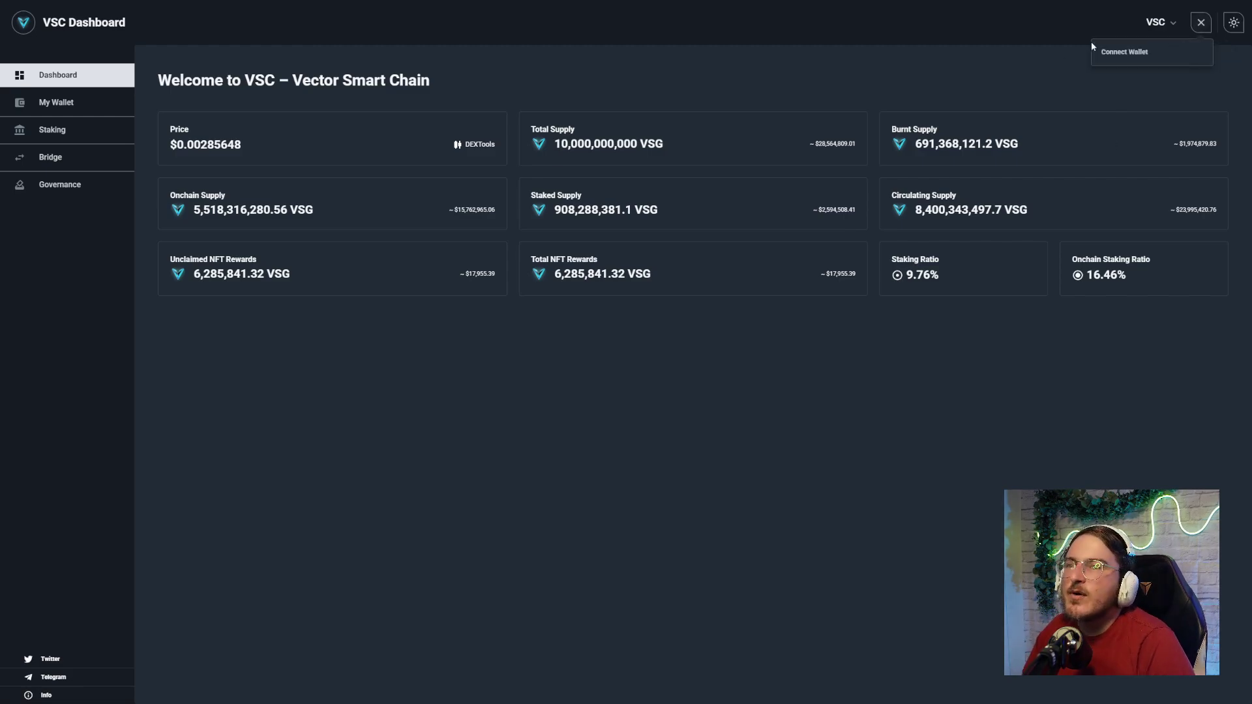
left_click(1152, 55)
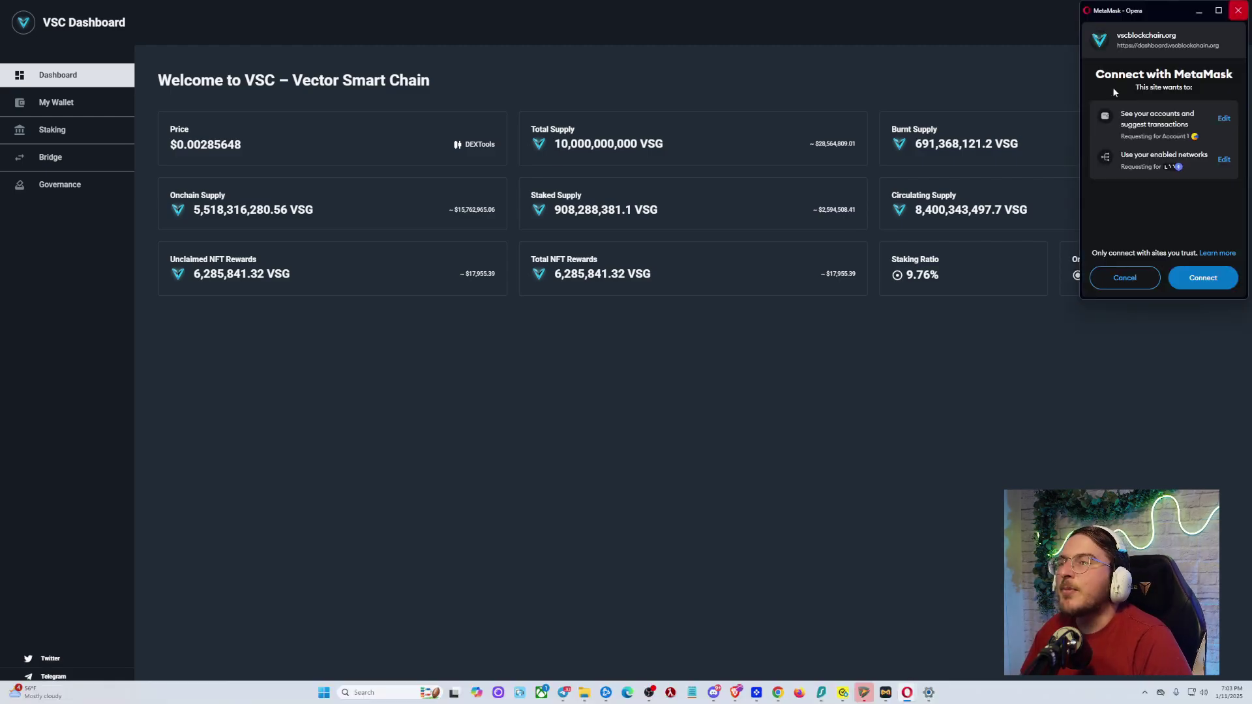
left_click(1205, 279)
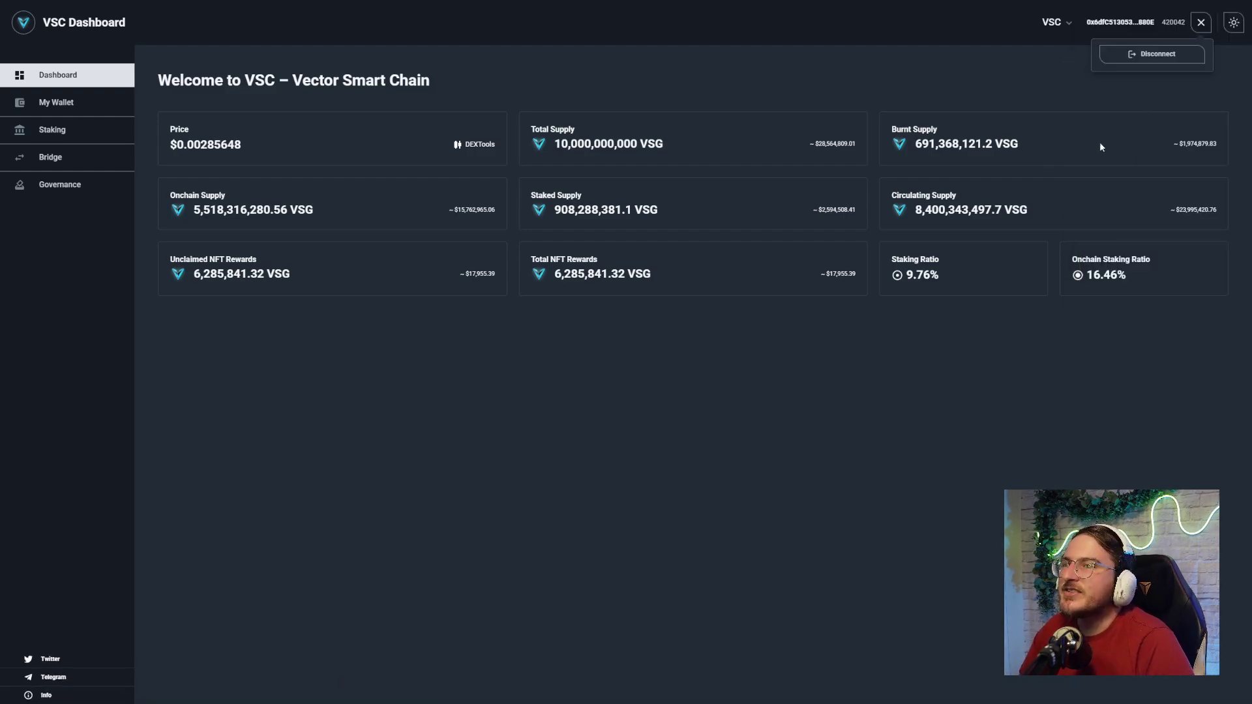
left_click(669, 64)
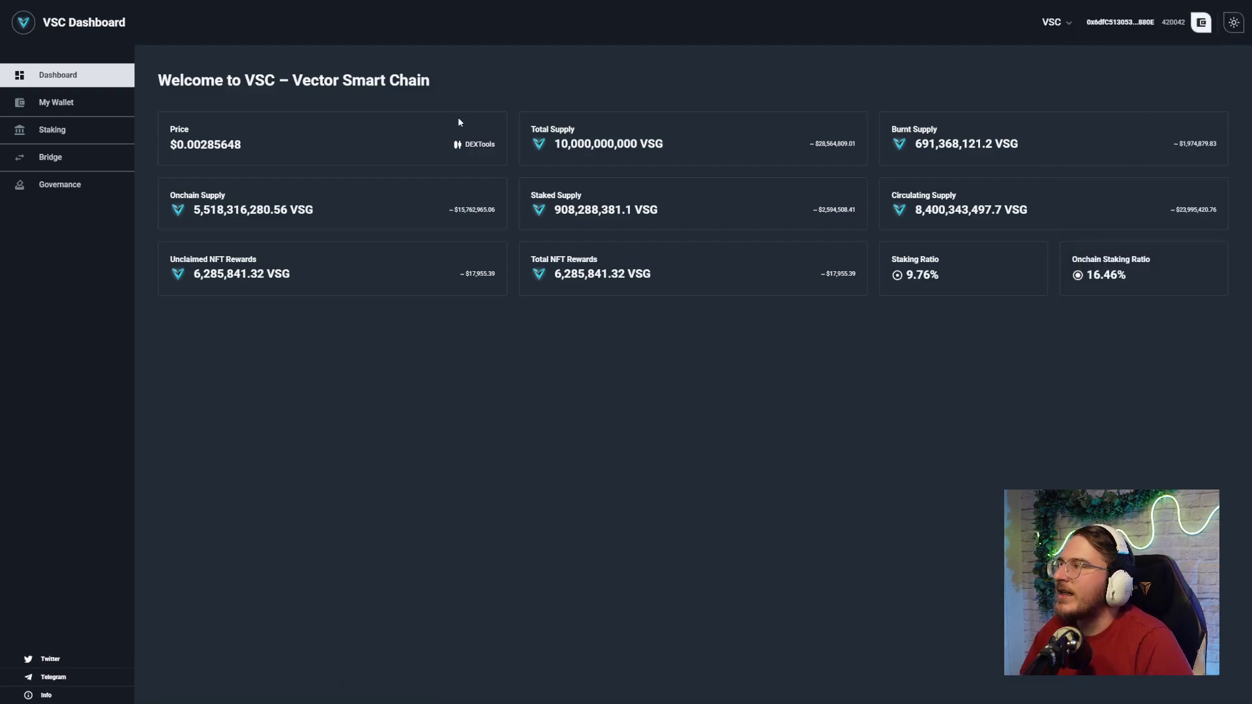
- On the Staking page, check row 1's maximum commission, then open the GalacticShift.io validator
left_click(72, 130)
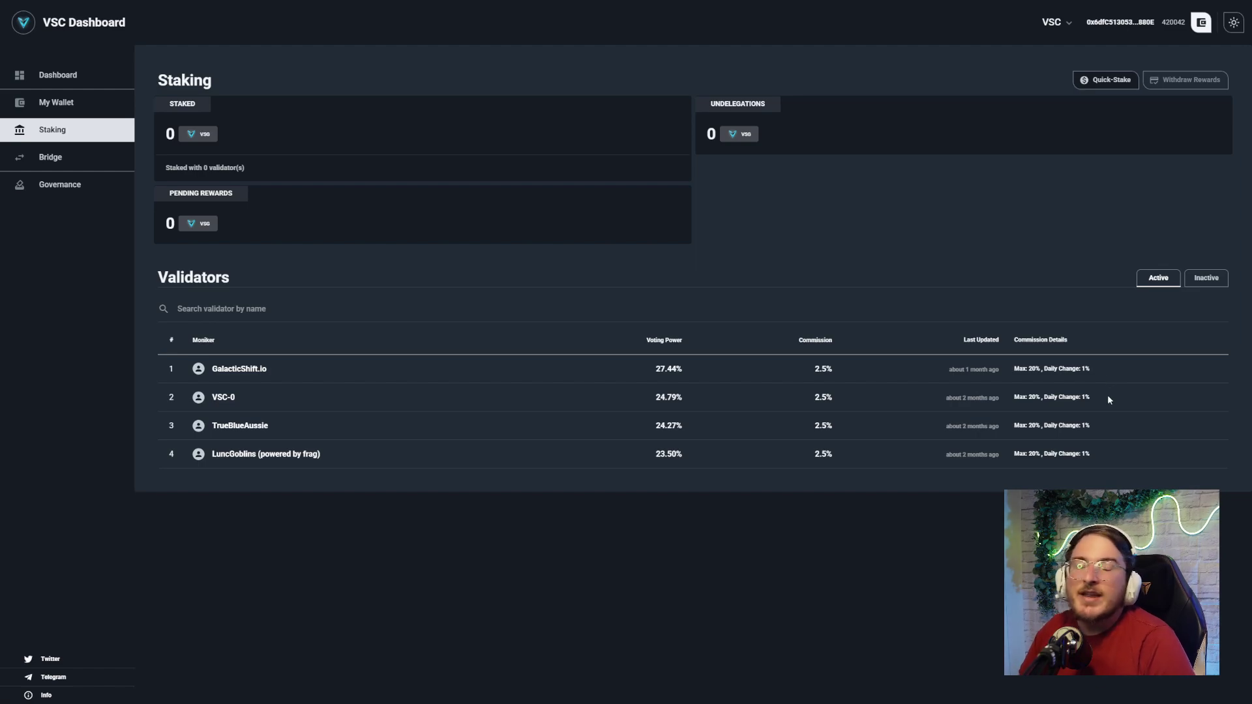
left_click(1041, 369)
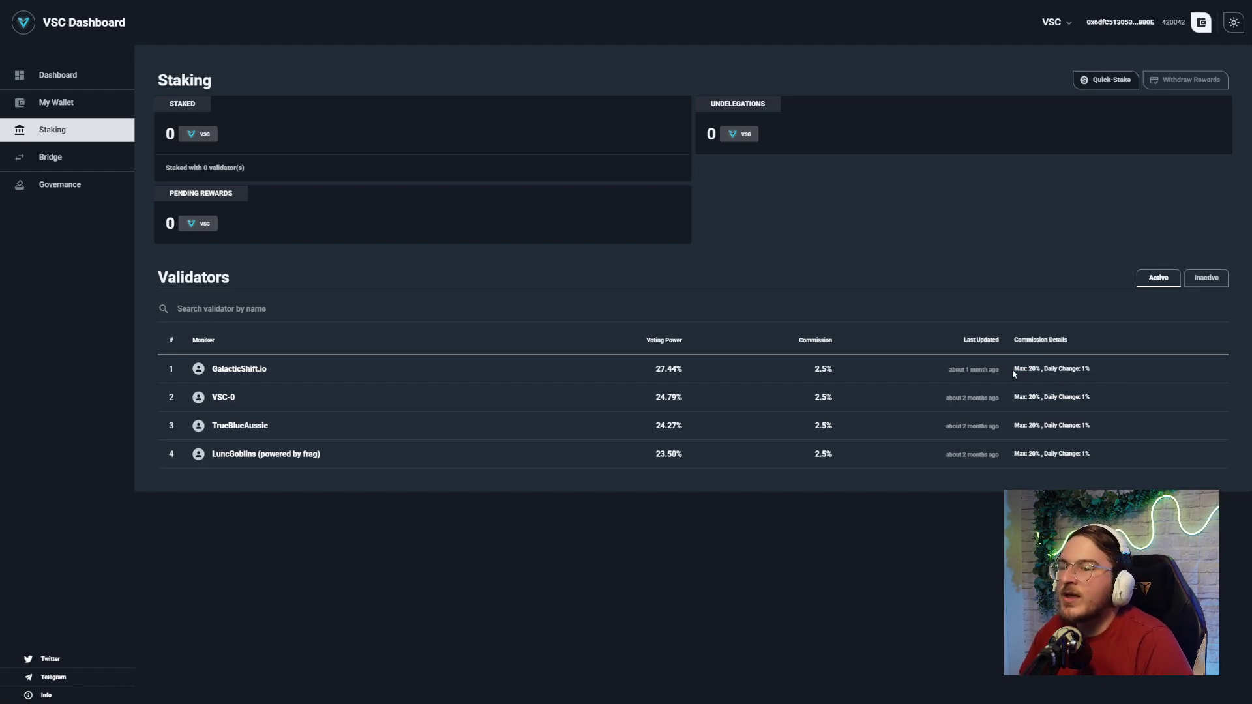
left_click_drag(1015, 370, 1113, 370)
left_click(1035, 397)
left_click(1112, 370)
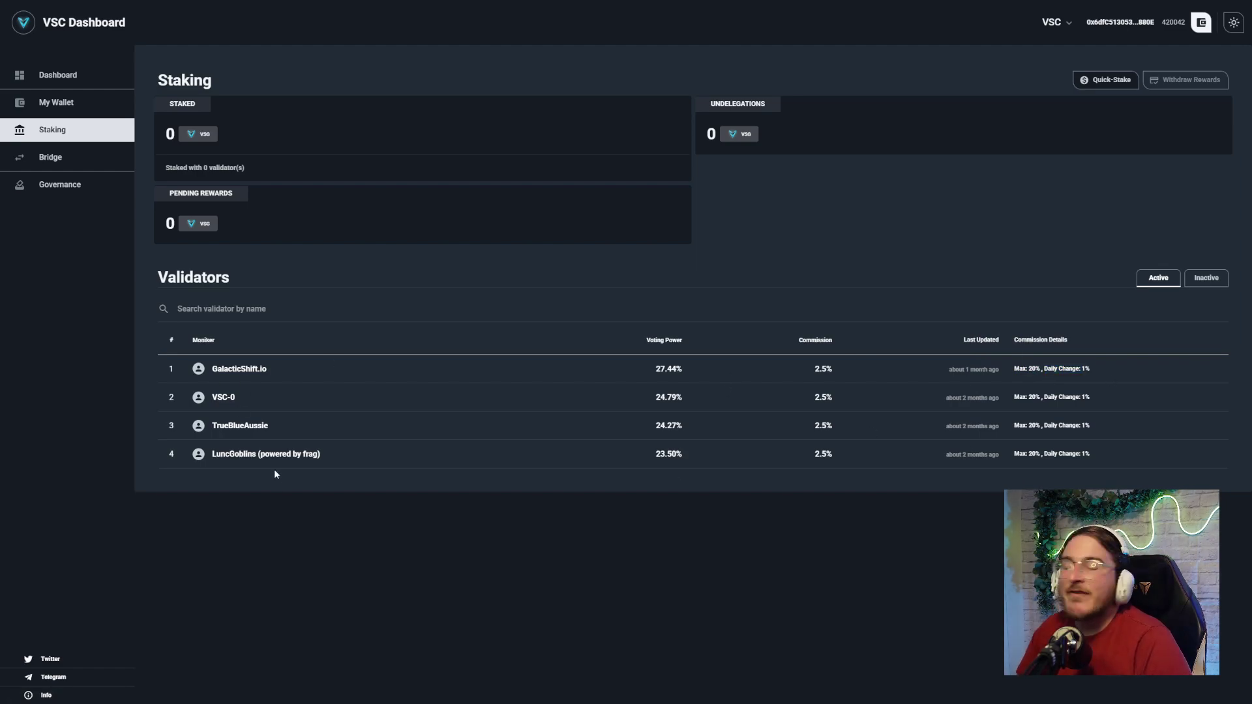
left_click(246, 369)
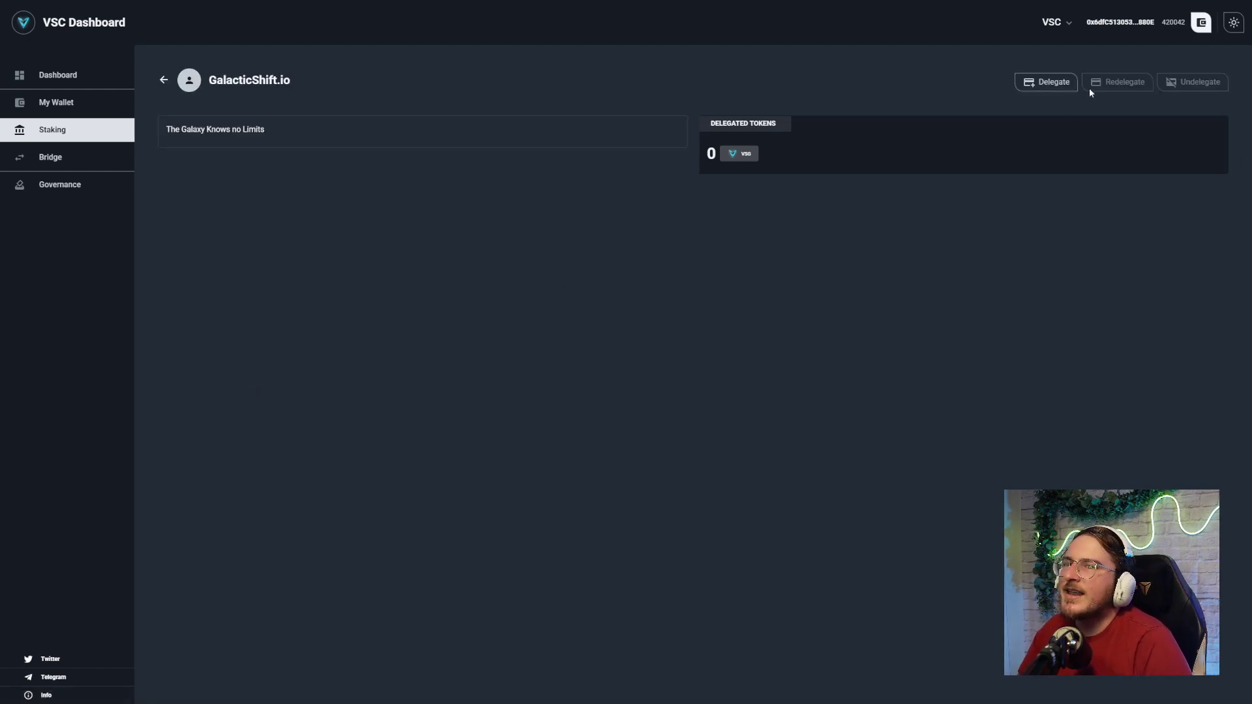
- Delegate 500000 VSG to GalacticShift.io with memo '1st Stake' and approve it in MetaMask
left_click(1037, 82)
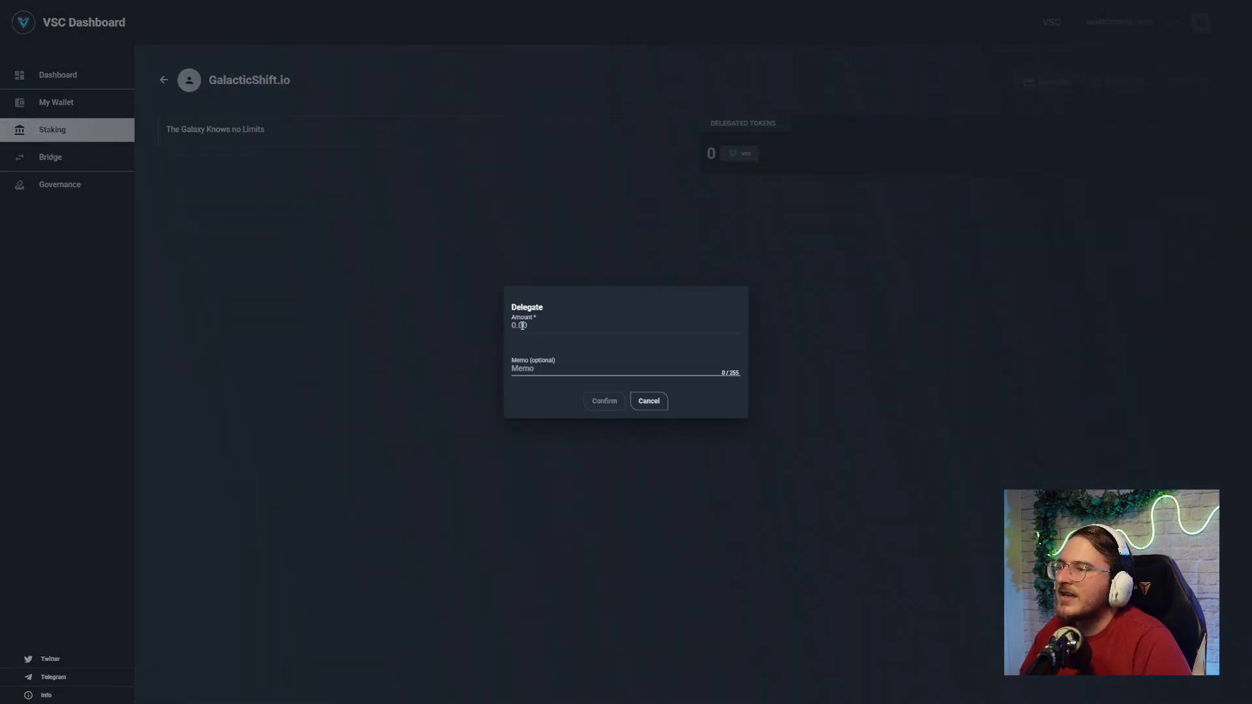
left_click(571, 330)
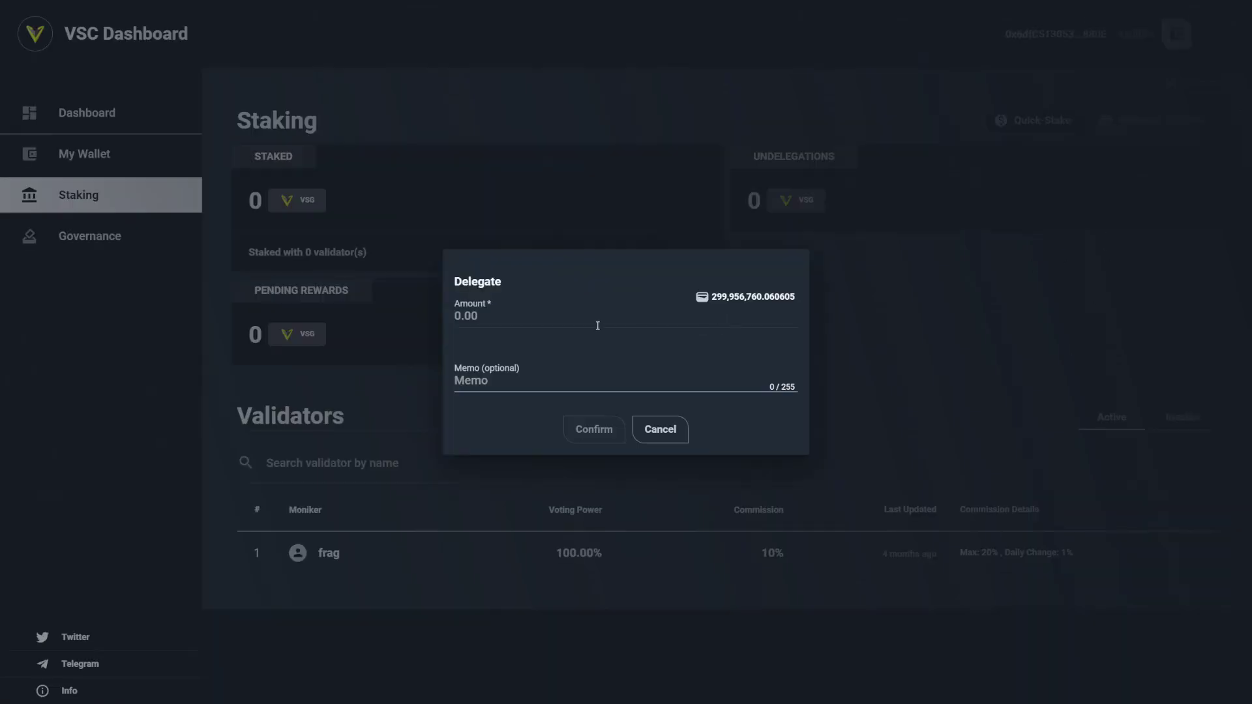
left_click(598, 326)
left_click(597, 328)
type("5000")
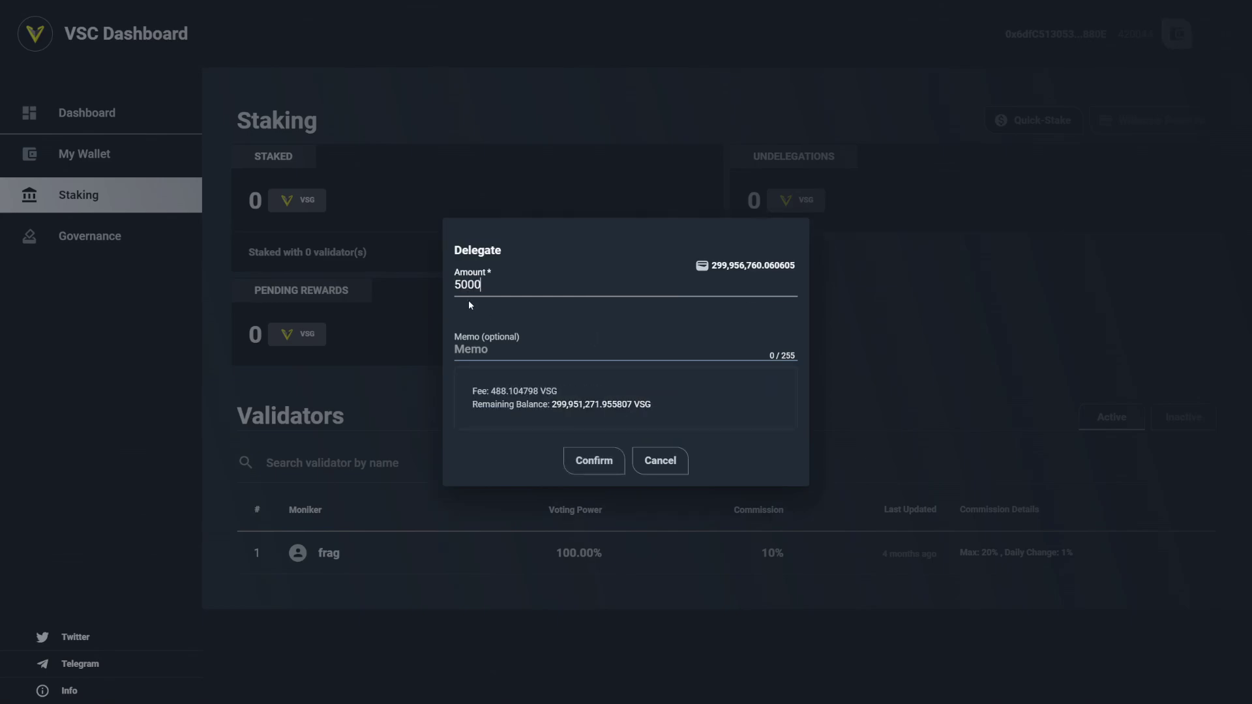
type("00")
left_click_drag(474, 285, 516, 285)
left_click(522, 347)
type("1st Stake")
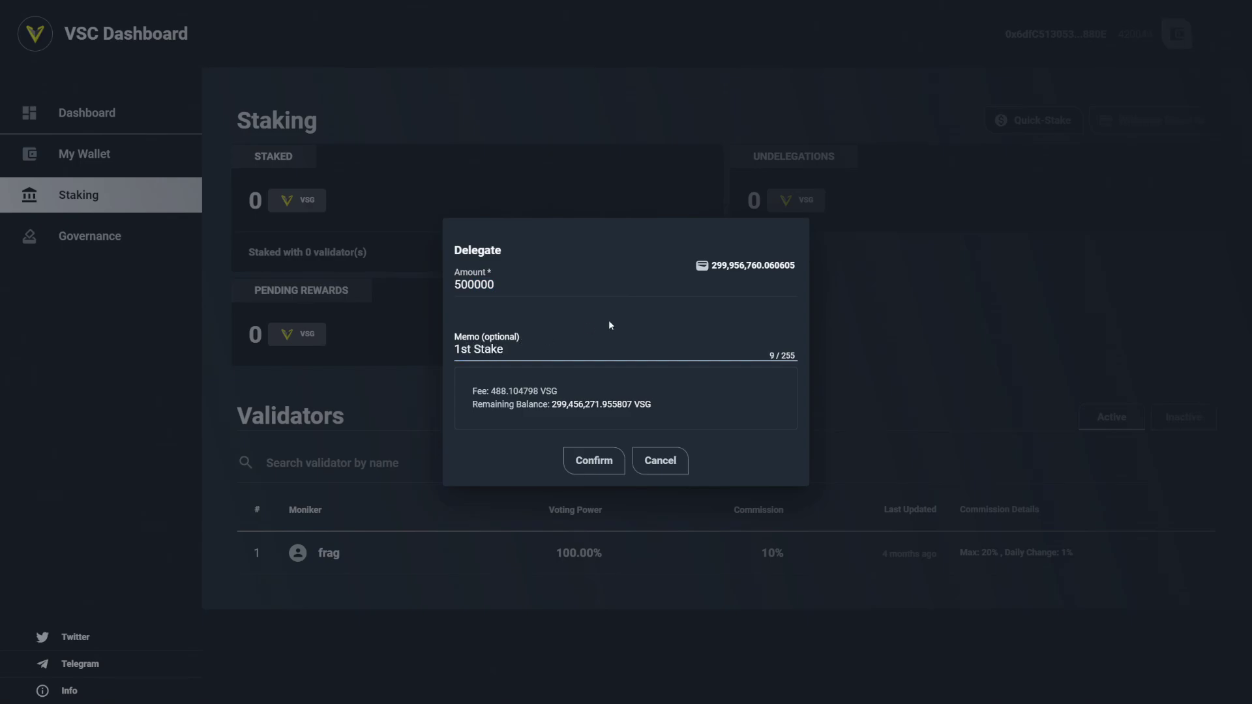
left_click(596, 462)
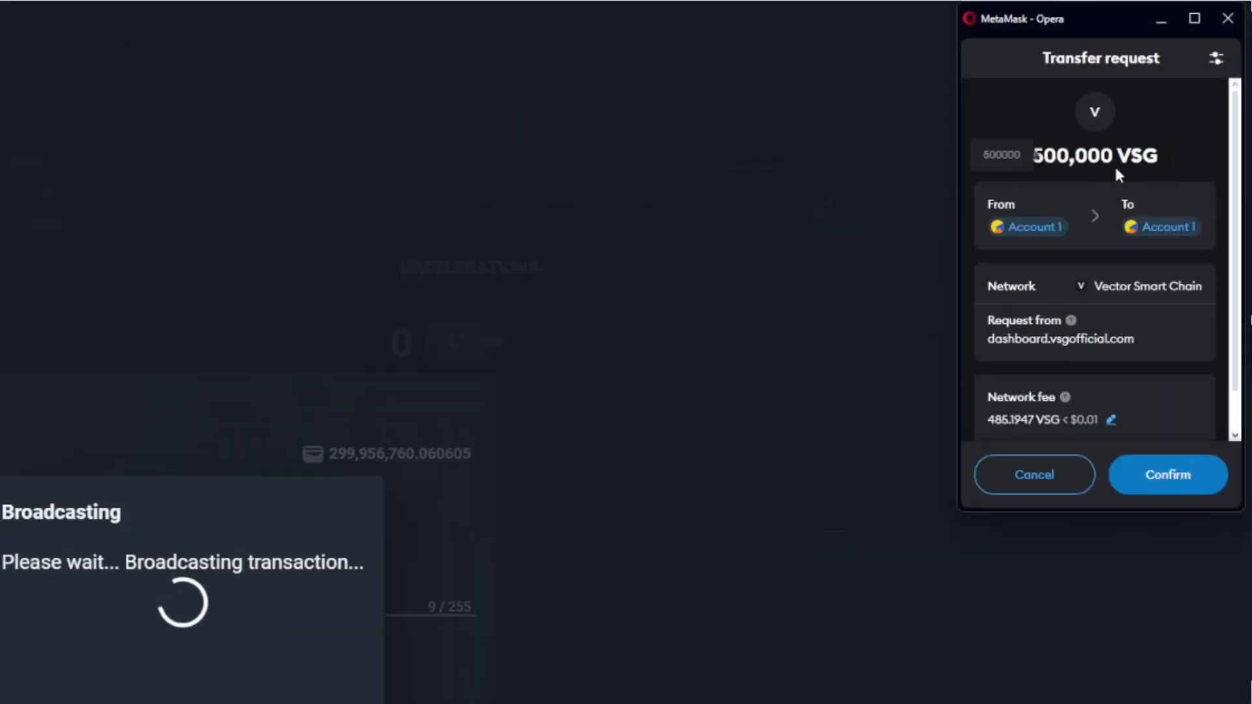
scroll(1134, 339, "down", 1)
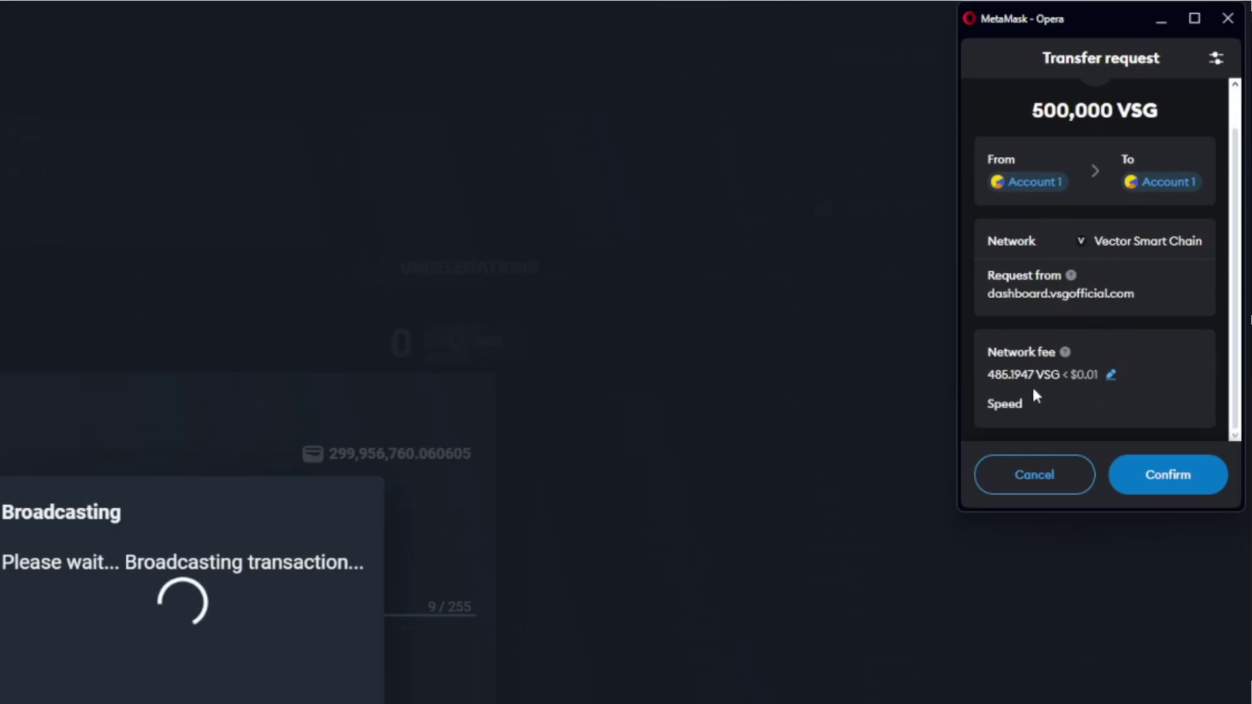
left_click(1166, 475)
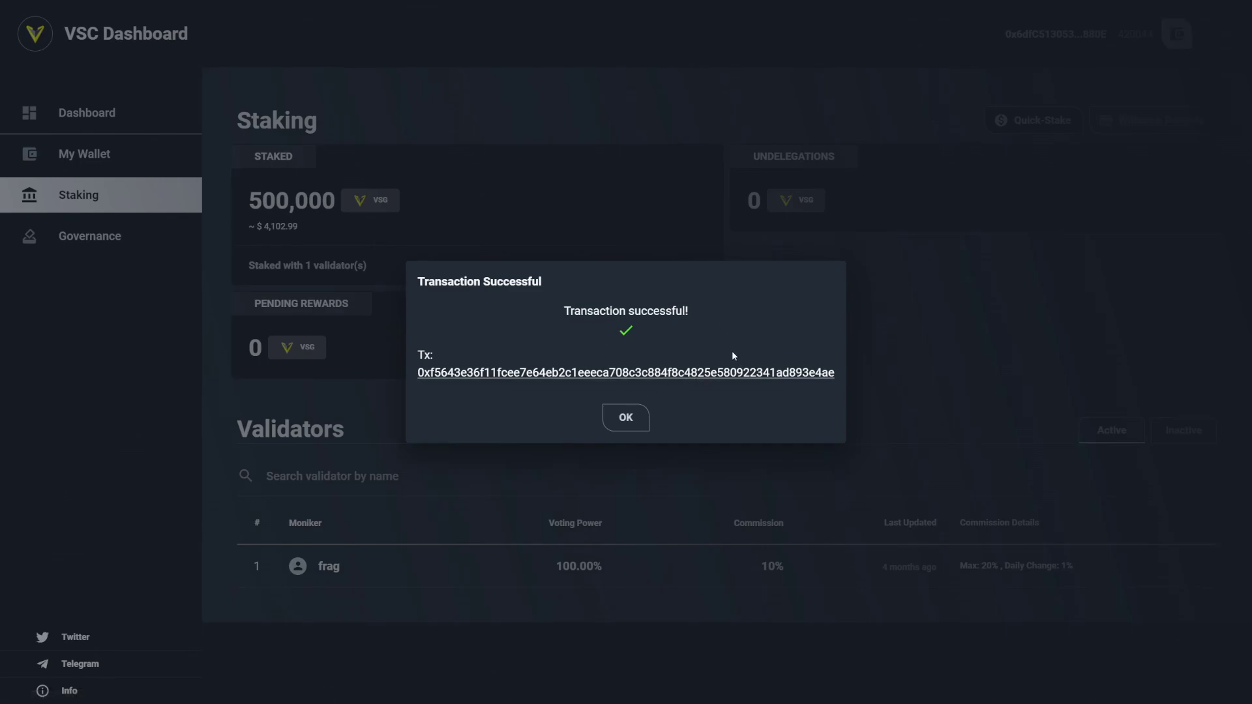
- Open the stake transaction in the block explorer and check its hash and 500,000 VSG value
left_click(723, 374)
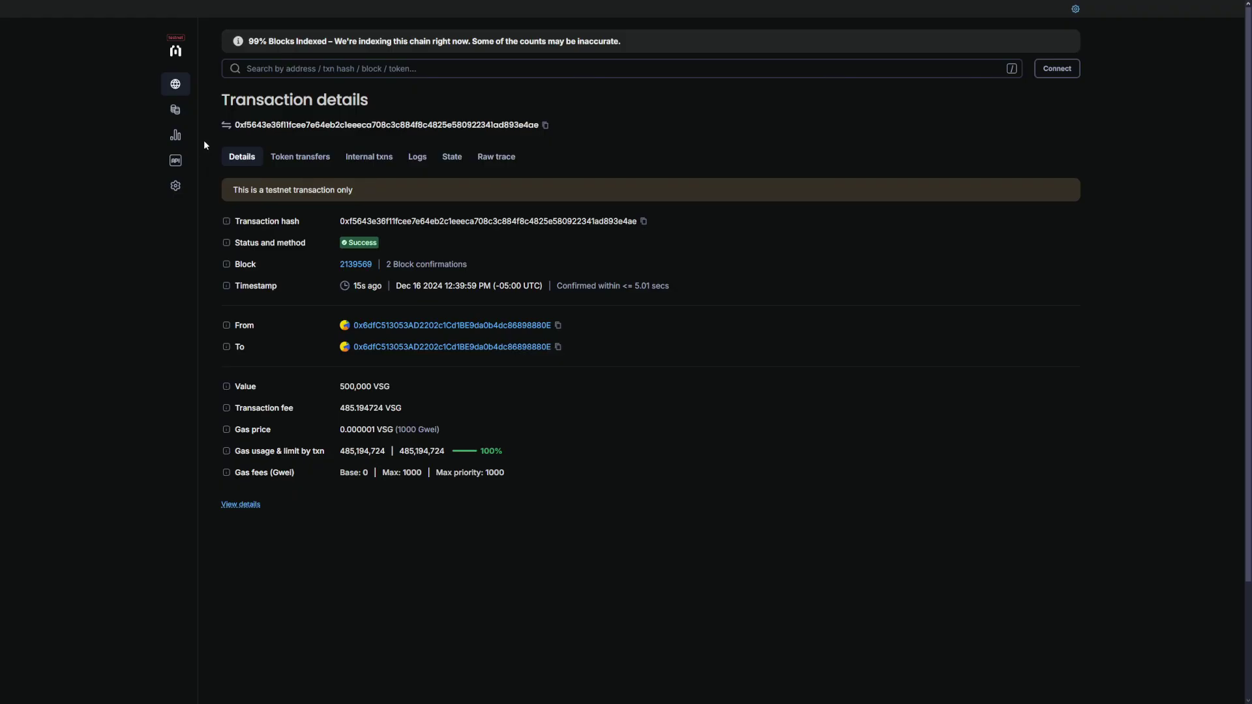
left_click_drag(237, 125, 540, 126)
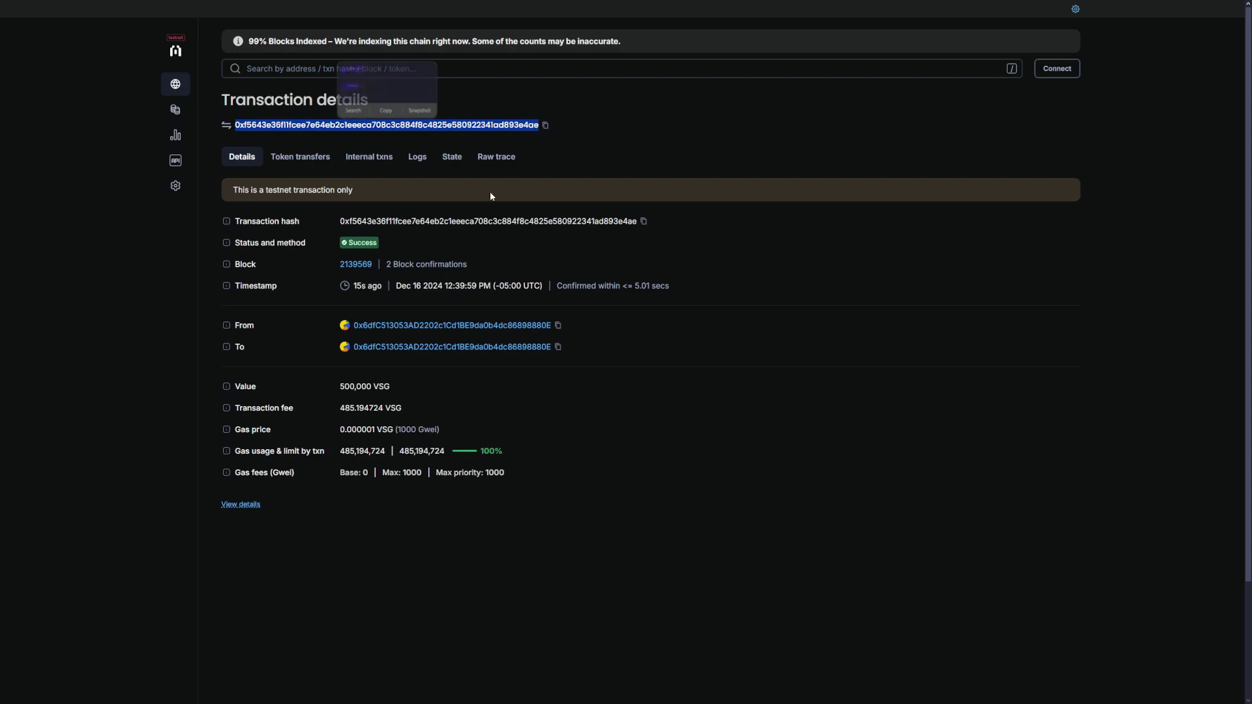
left_click_drag(517, 221, 634, 221)
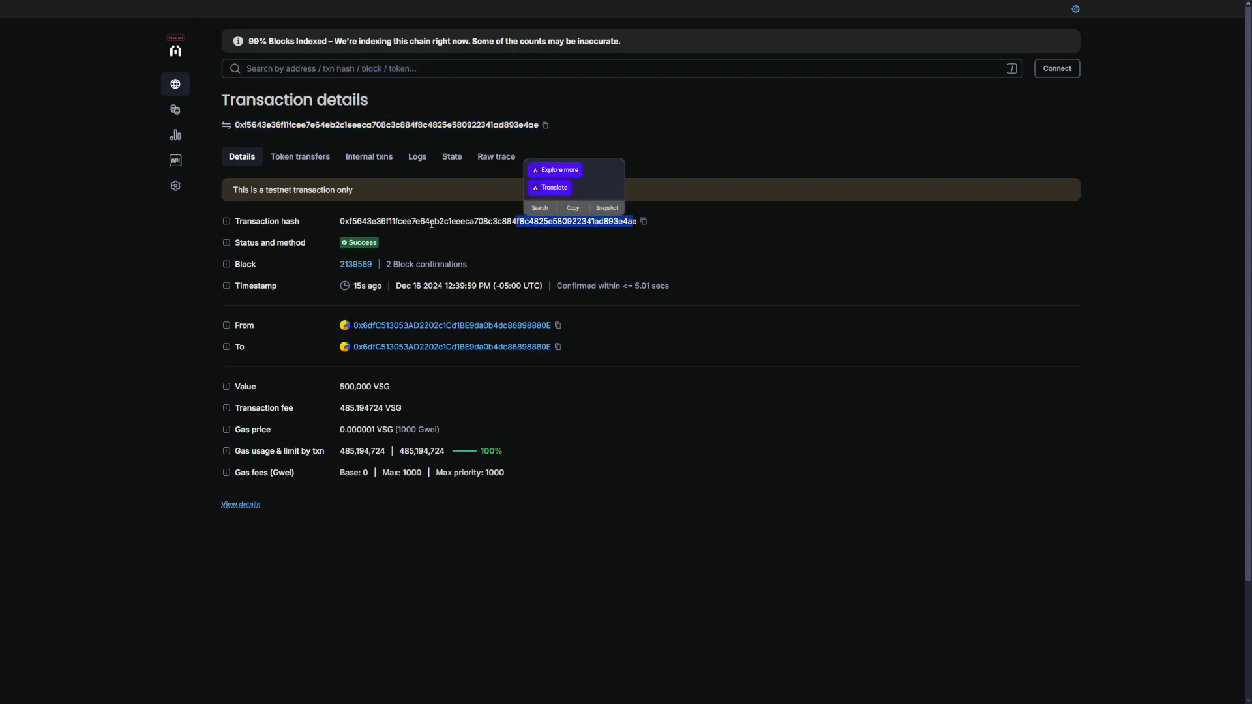
left_click(431, 224)
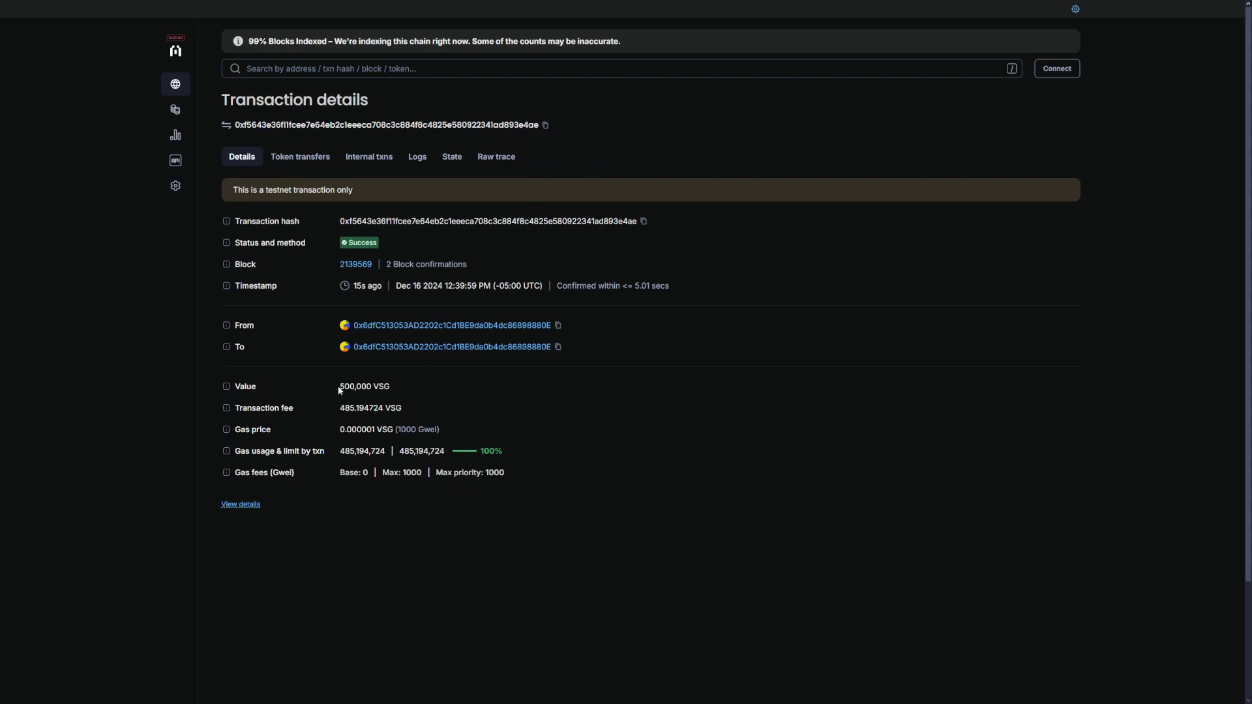
left_click_drag(339, 390, 397, 381)
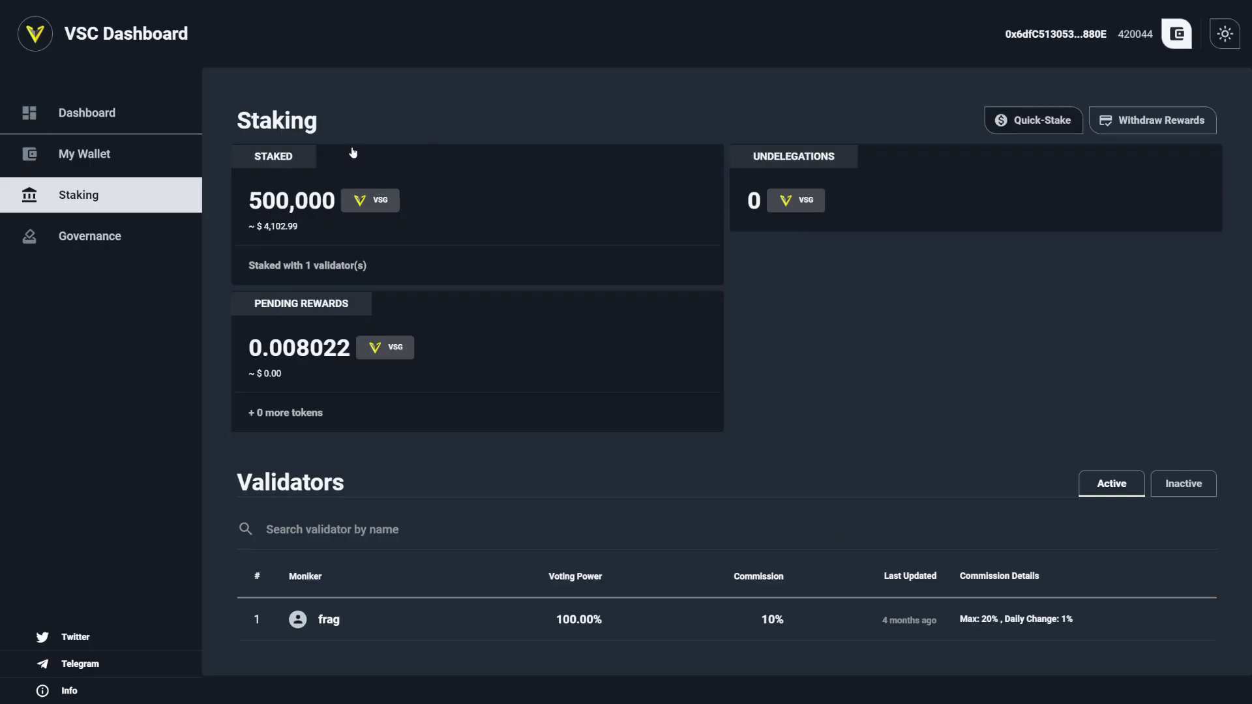
left_click_drag(248, 207, 335, 201)
left_click(324, 244)
left_click_drag(264, 228, 301, 236)
left_click(394, 240)
left_click(401, 230)
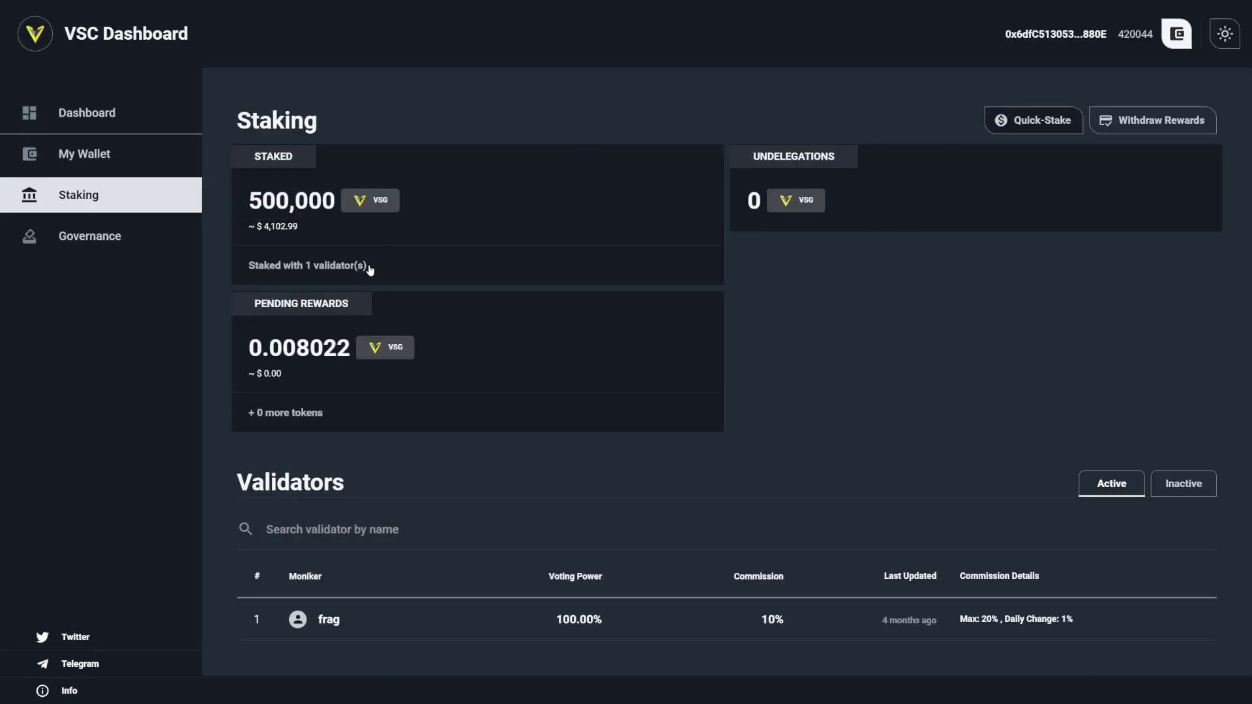
left_click(1157, 127)
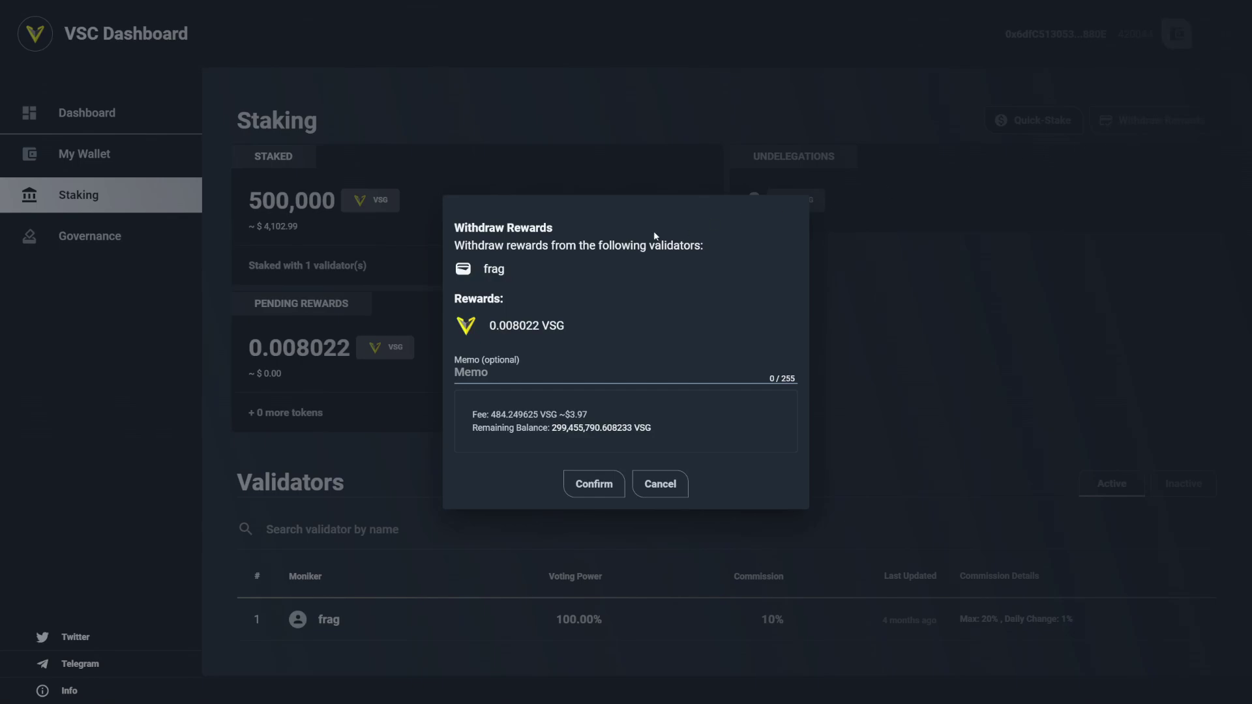
- Withdraw the 0.008022 VSG frag validator rewards with memo '1st Stake', approving in MetaMask
left_click_drag(460, 246, 708, 249)
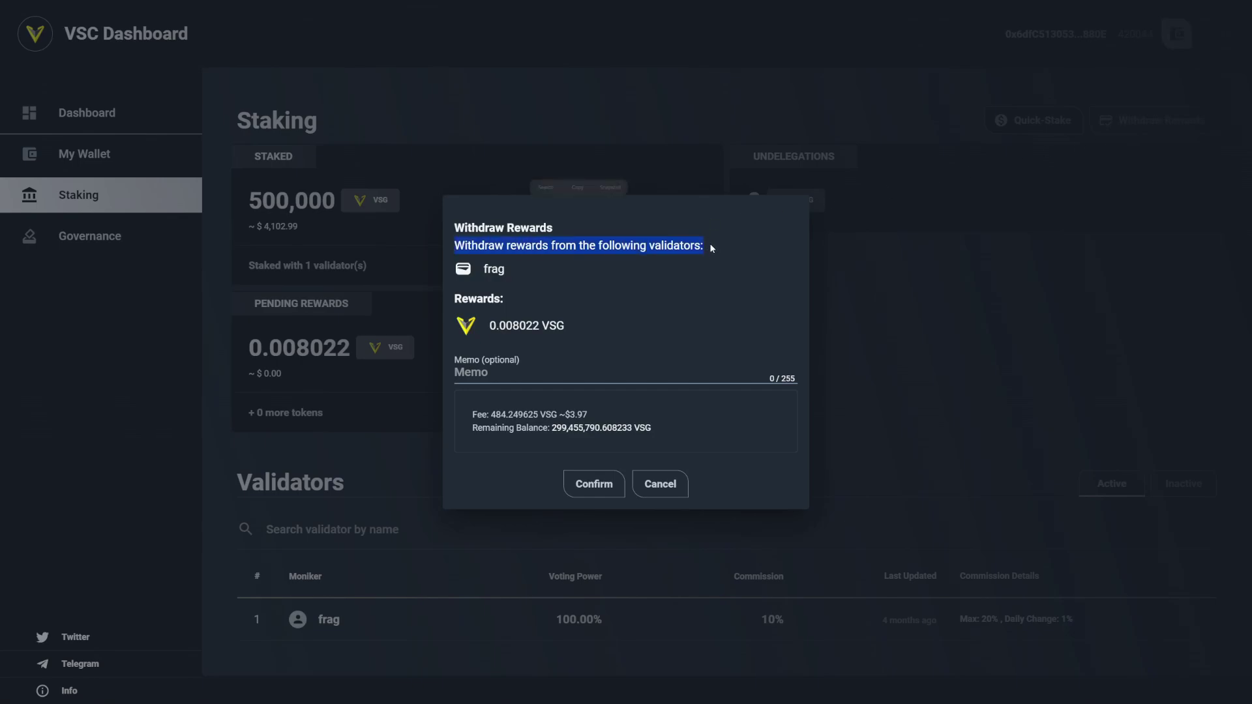
left_click(475, 297)
left_click_drag(508, 325, 538, 325)
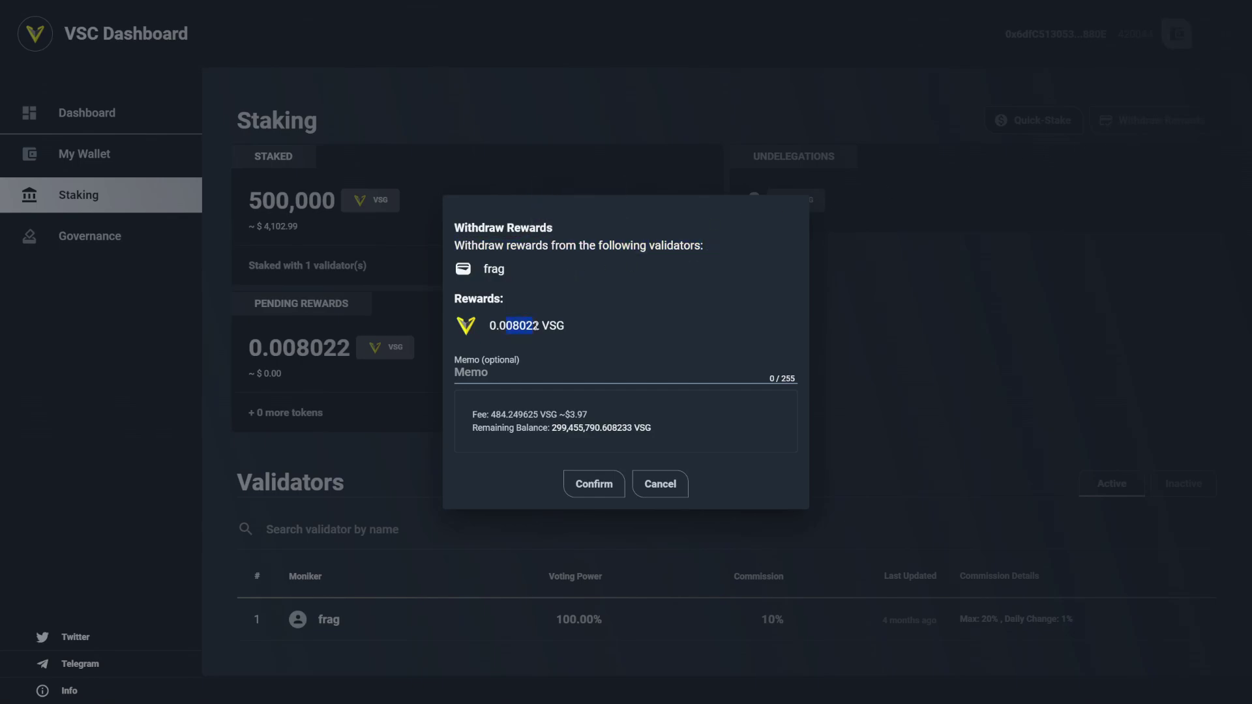
left_click(501, 372)
key("Down")
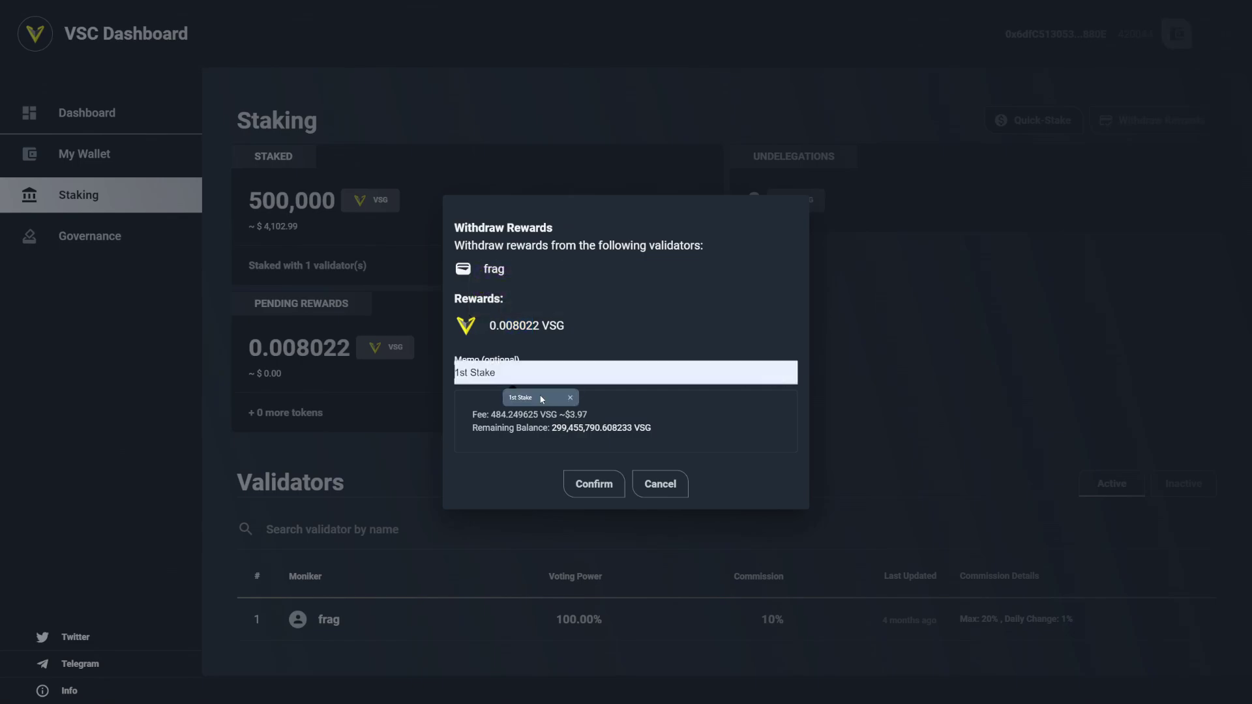
key("Return")
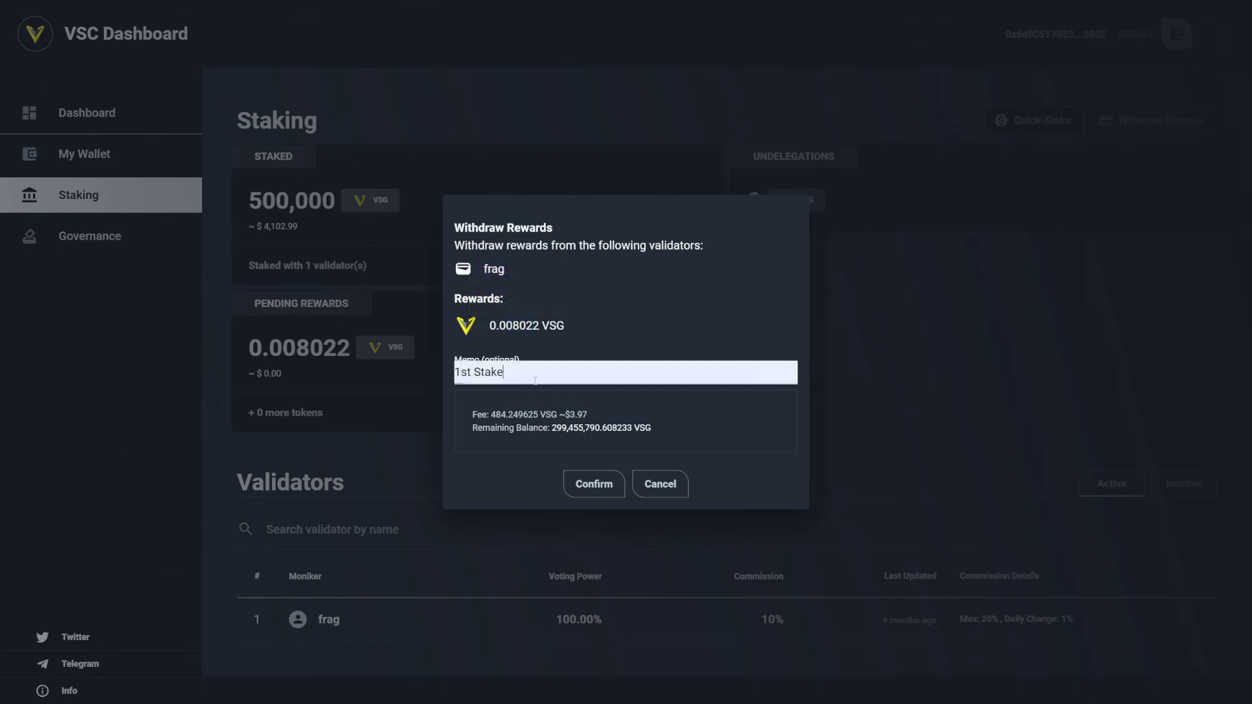
left_click(601, 487)
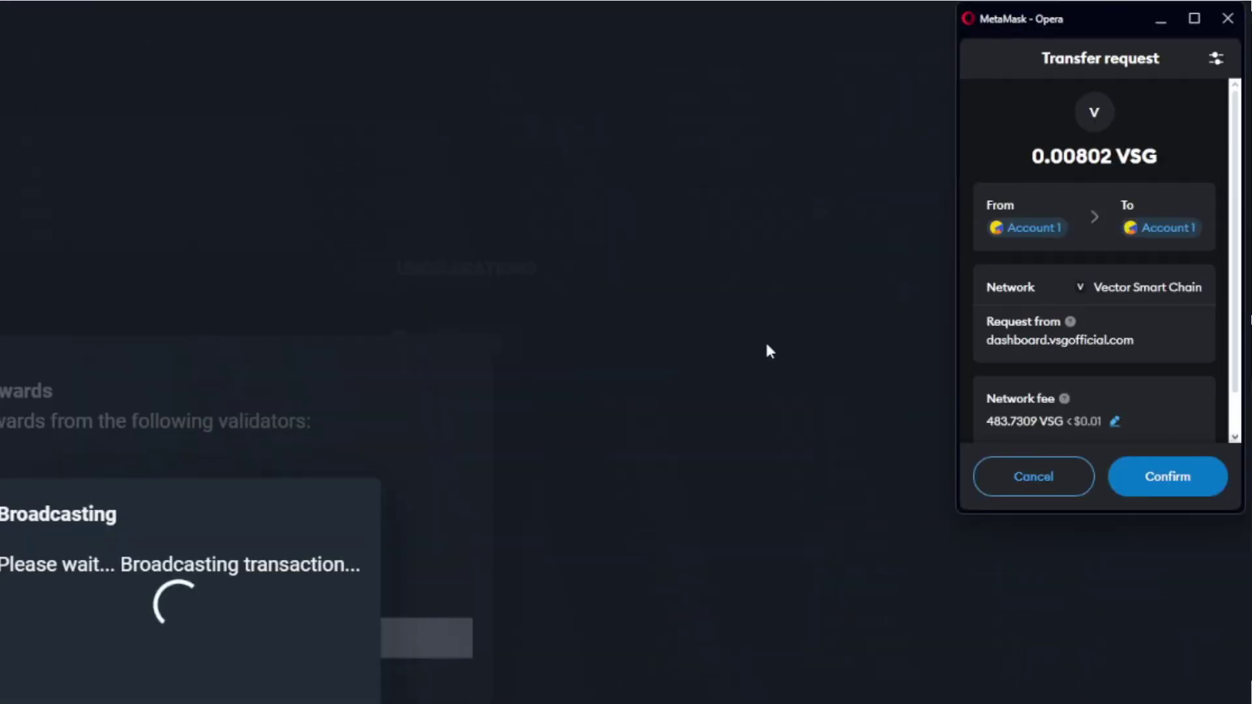
scroll(1153, 300, "down", 2)
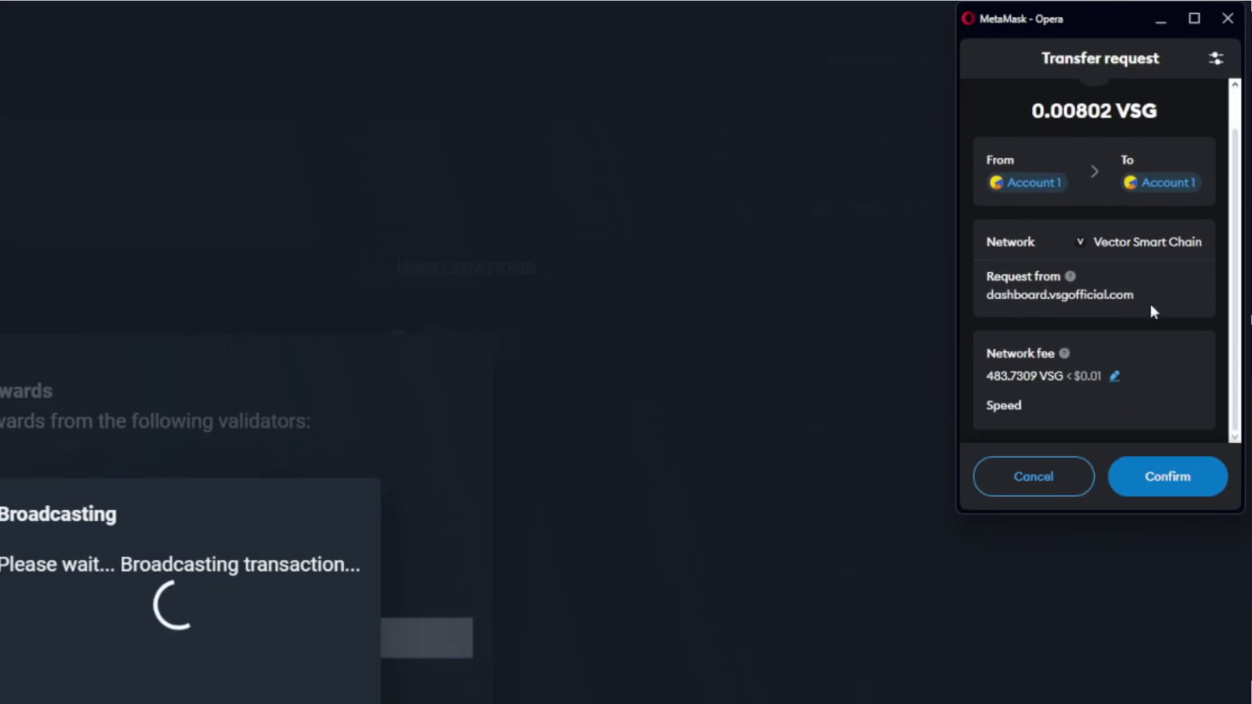
left_click(1155, 489)
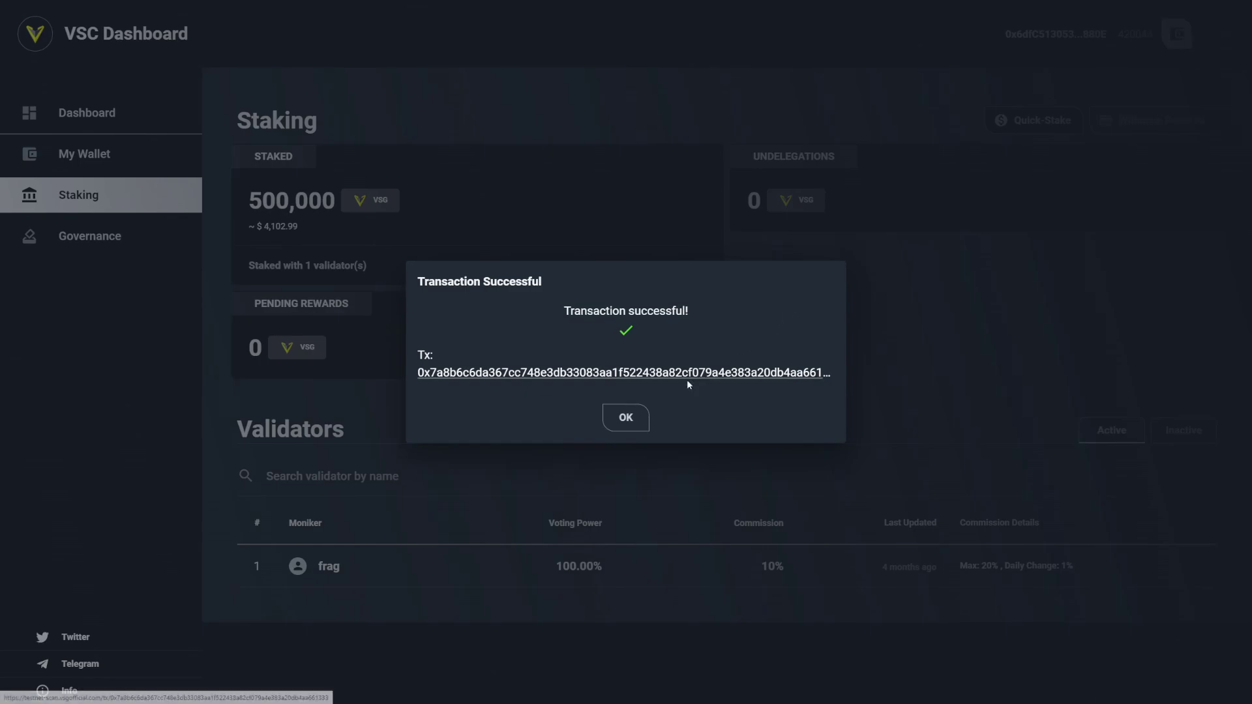
left_click(309, 376)
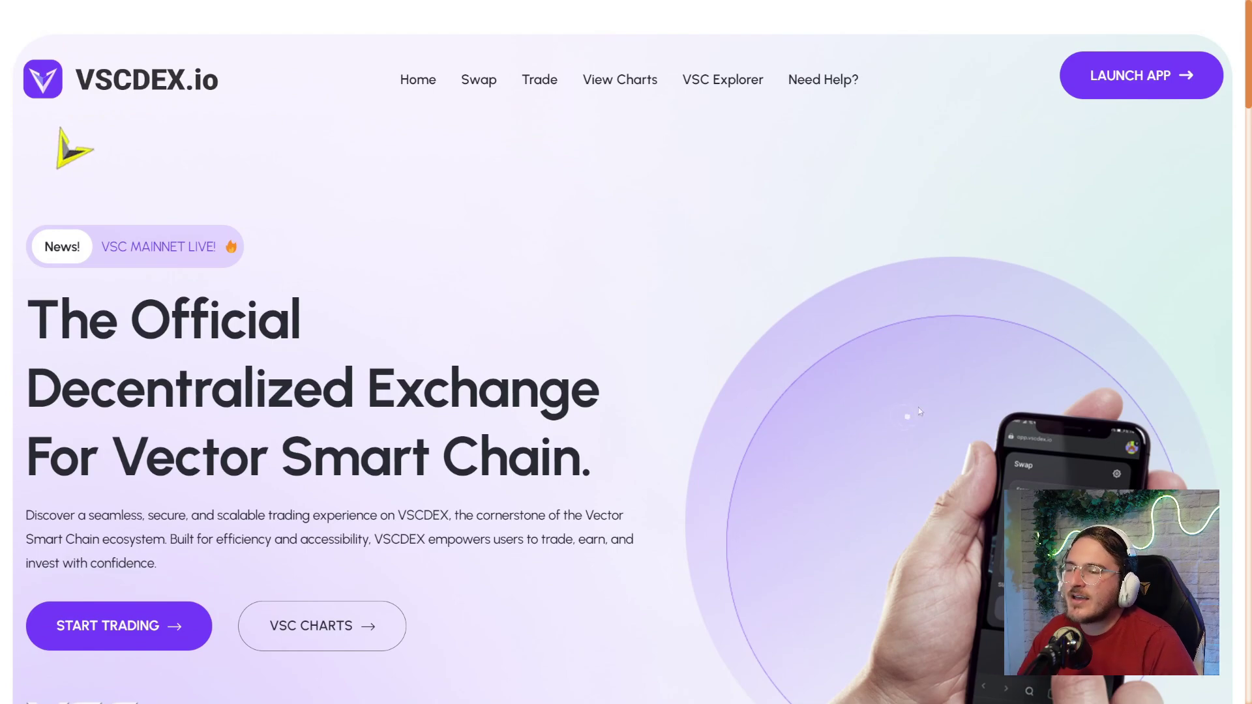
- Scroll the VSCDEX.io homepage to the About Our dApp section on trading with VSCDEX
scroll(918, 407, "down", 2)
scroll(952, 388, "down", 10)
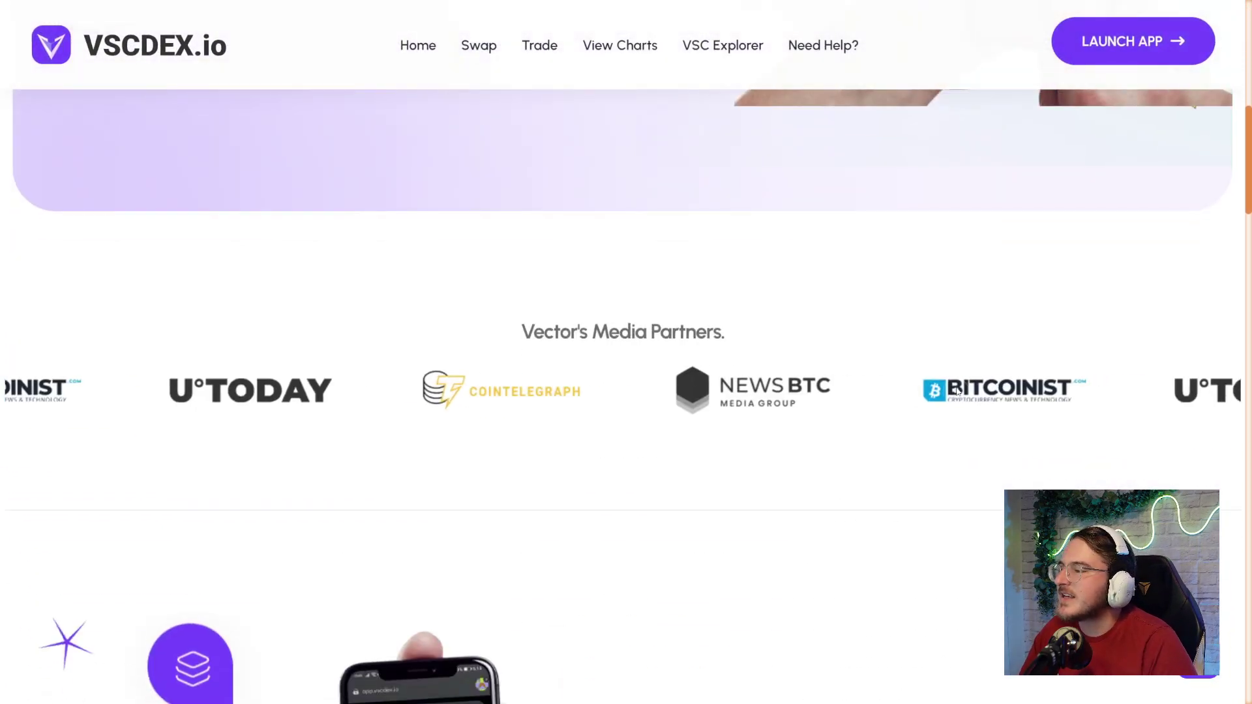
scroll(961, 388, "down", 2)
scroll(851, 340, "up", 1)
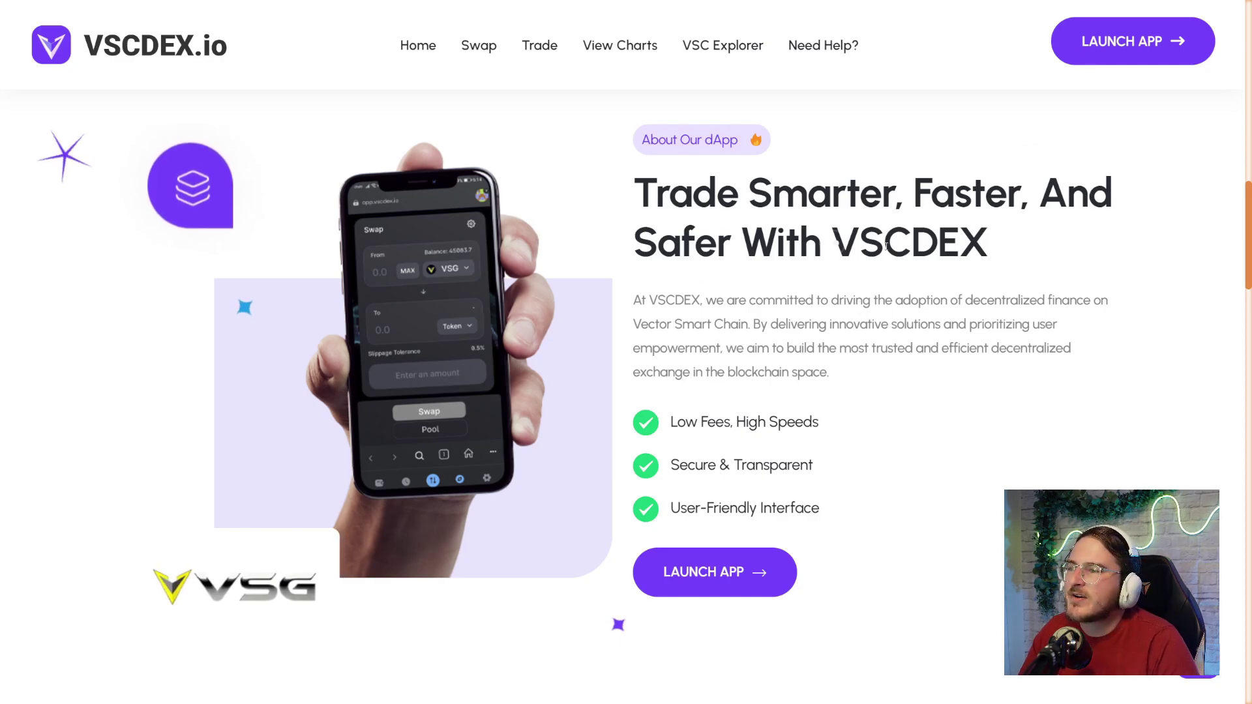
double_click(908, 243)
scroll(1085, 291, "down", 1)
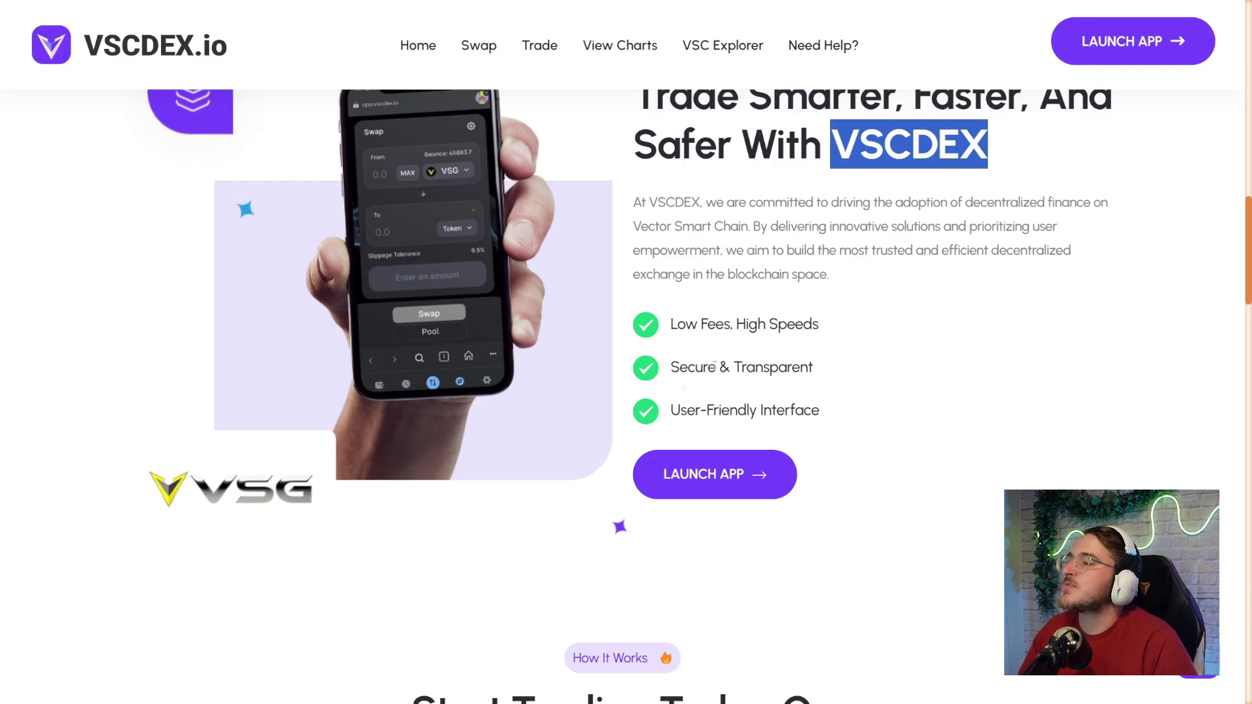
scroll(819, 419, "up", 1)
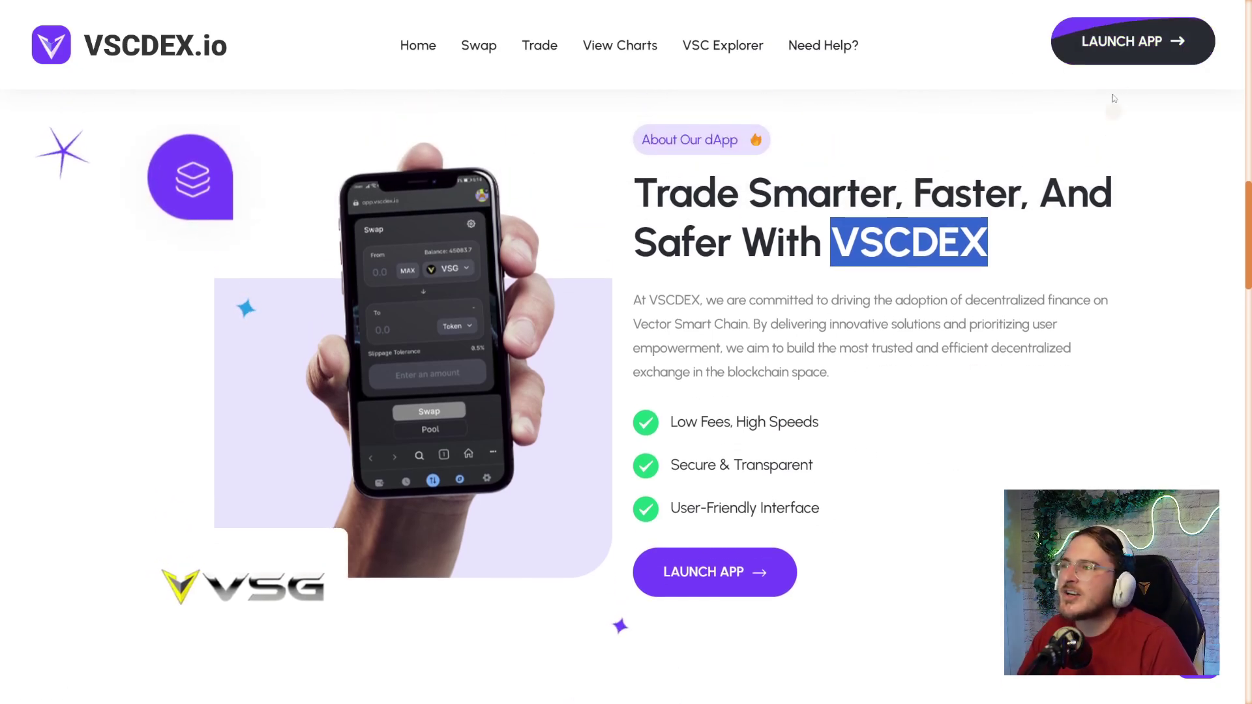
left_click(1138, 42)
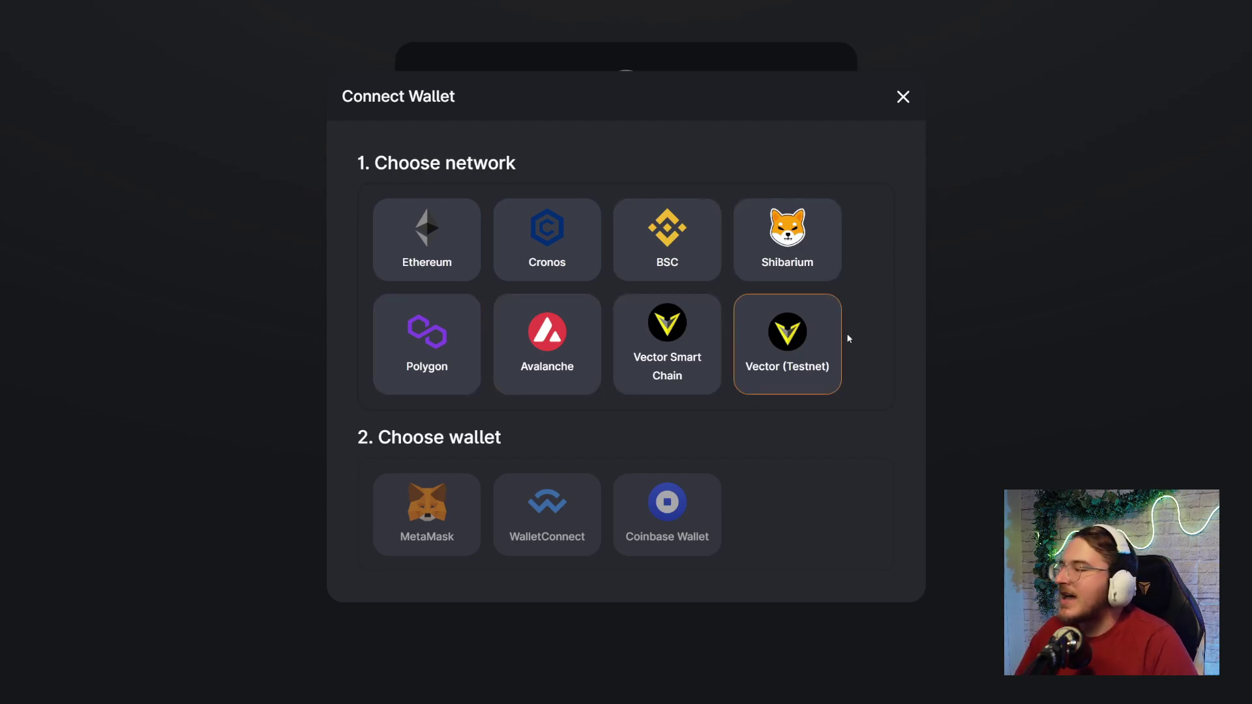
- Connect VSCDEX to the MetaMask wallet on Vector Smart Chain and unlock it
left_click(672, 385)
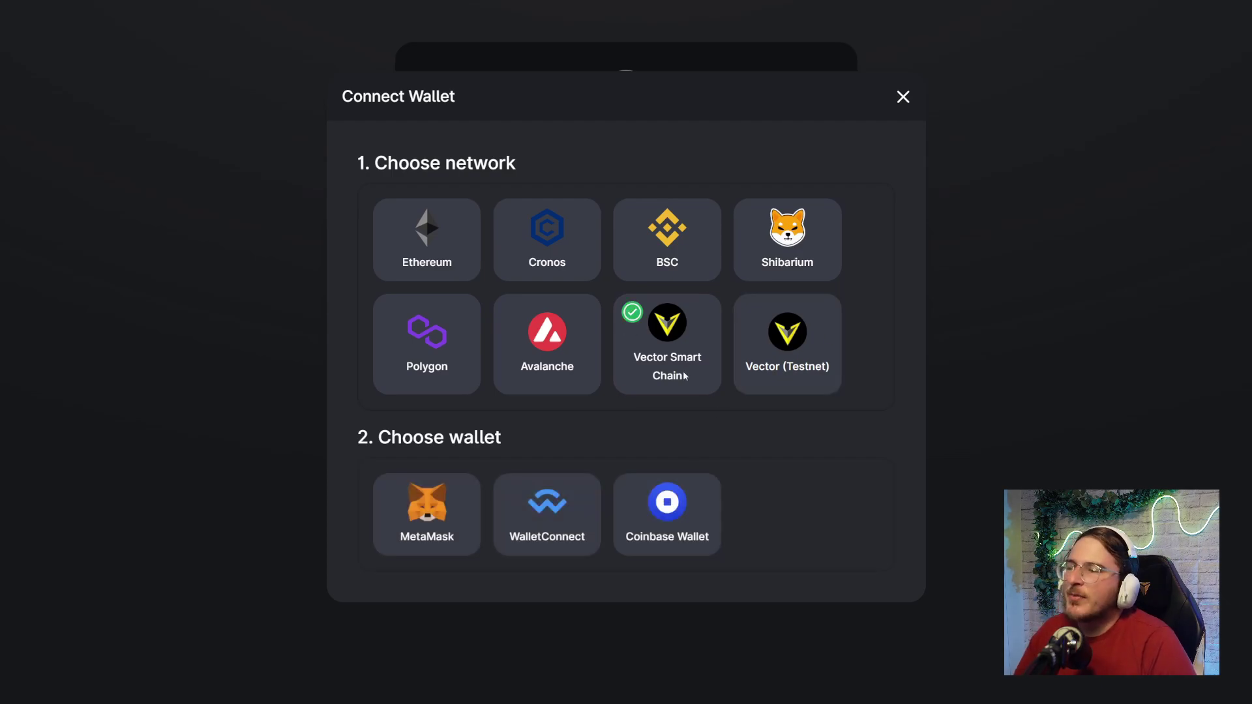
left_click(425, 522)
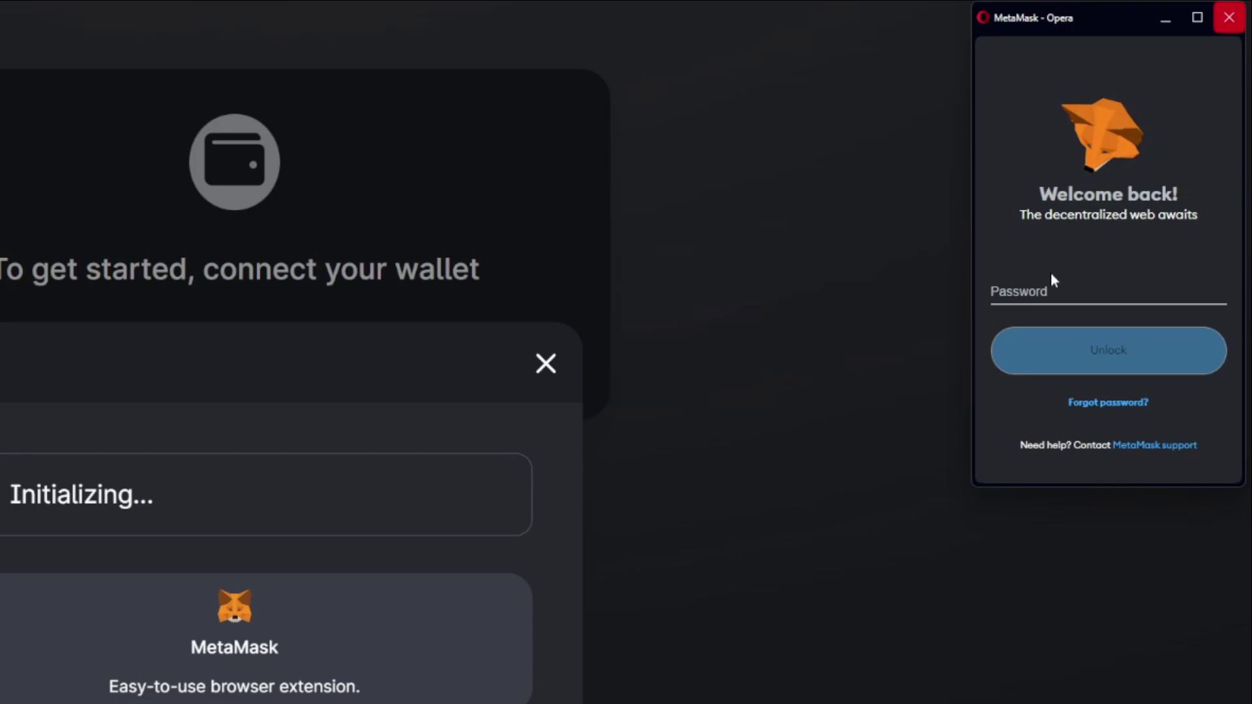
left_click(1051, 288)
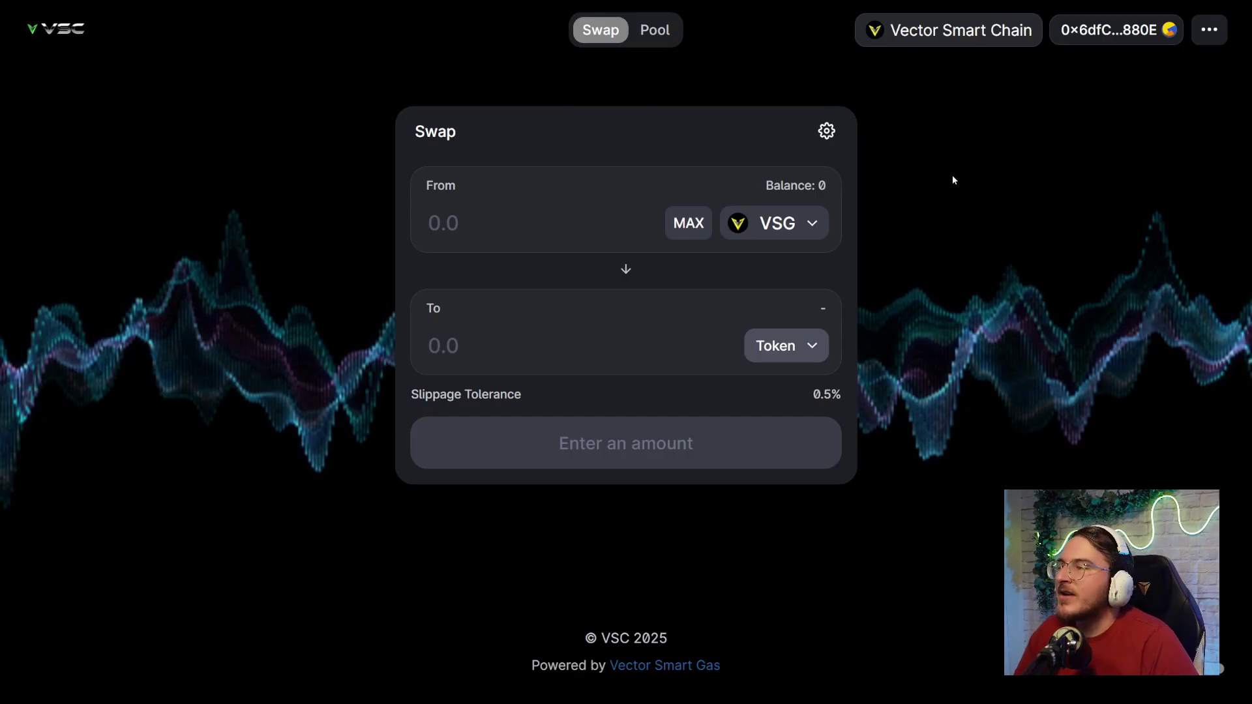
- Browse the To Token list of tradable tokens such as VSG, $NOTE, DASH, HERO and TED
left_click(813, 348)
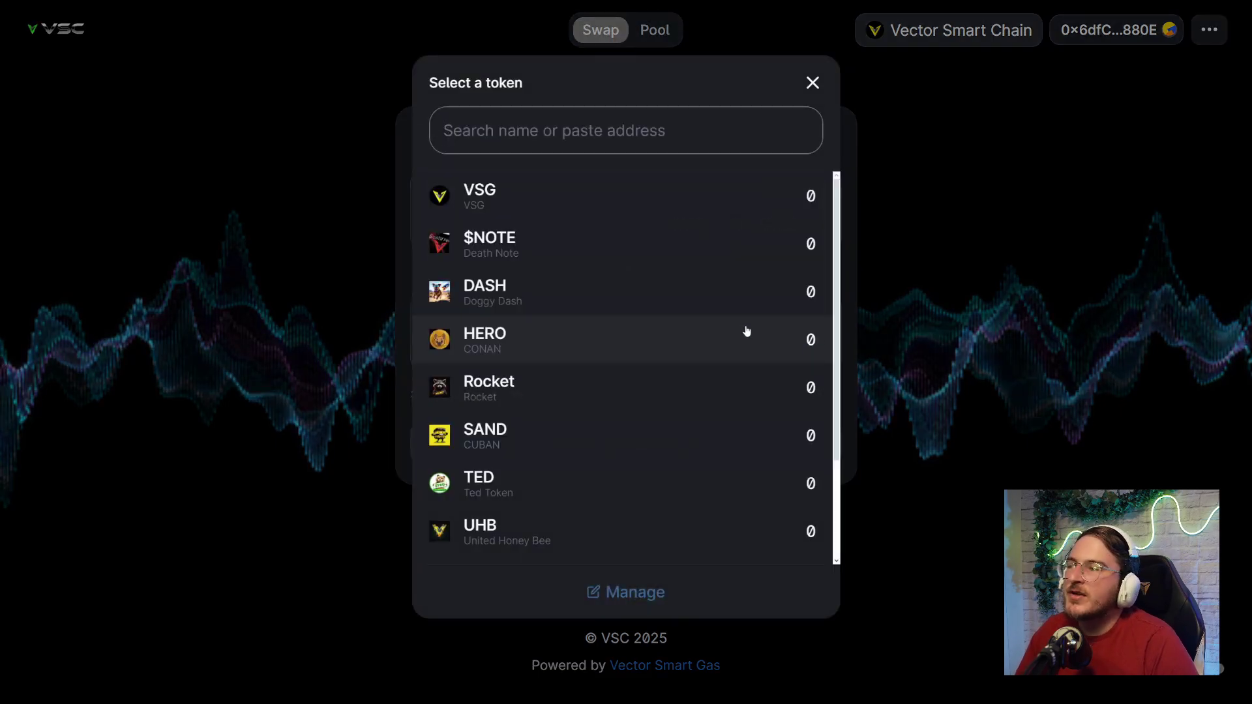
scroll(747, 332, "down", 2)
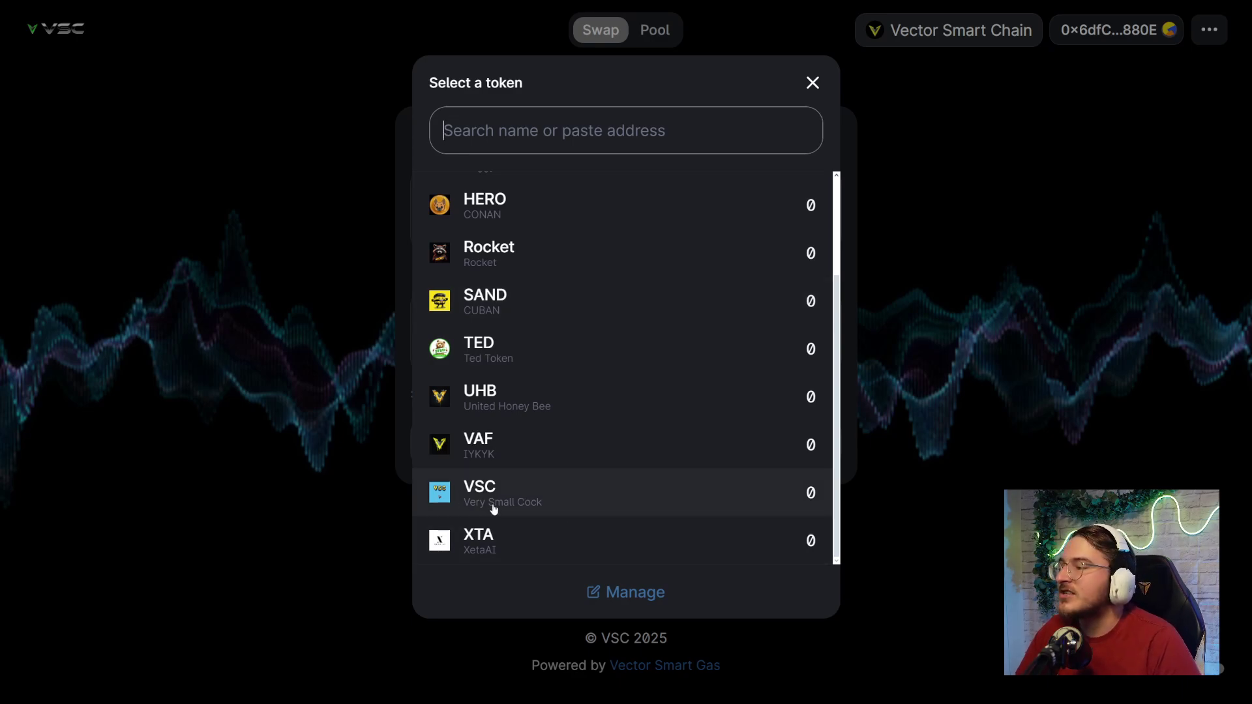
scroll(541, 382, "up", 2)
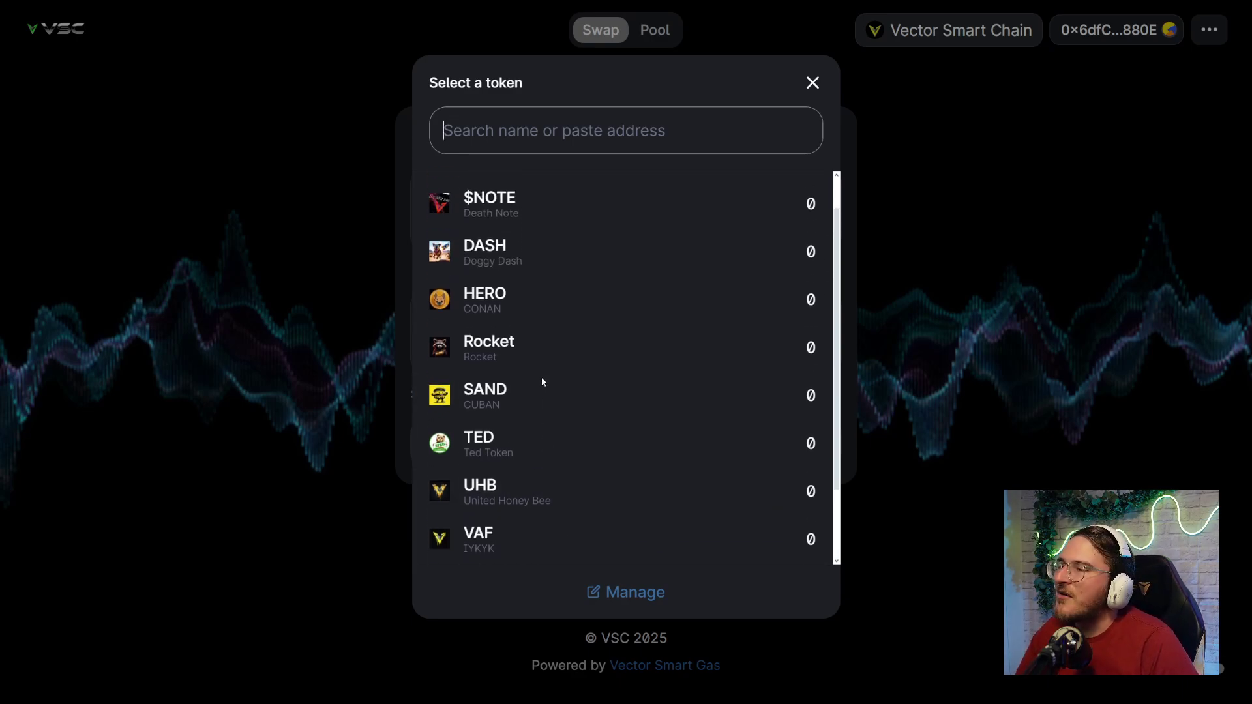
scroll(551, 316, "up", 1)
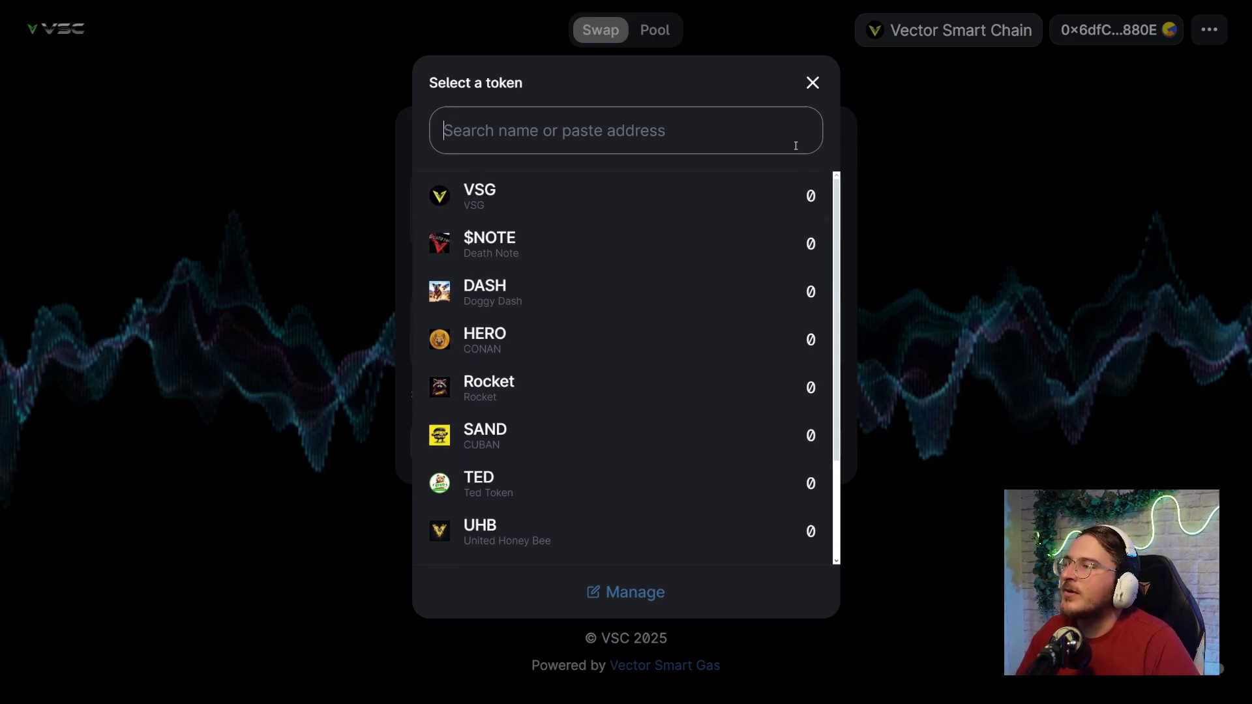
left_click(814, 85)
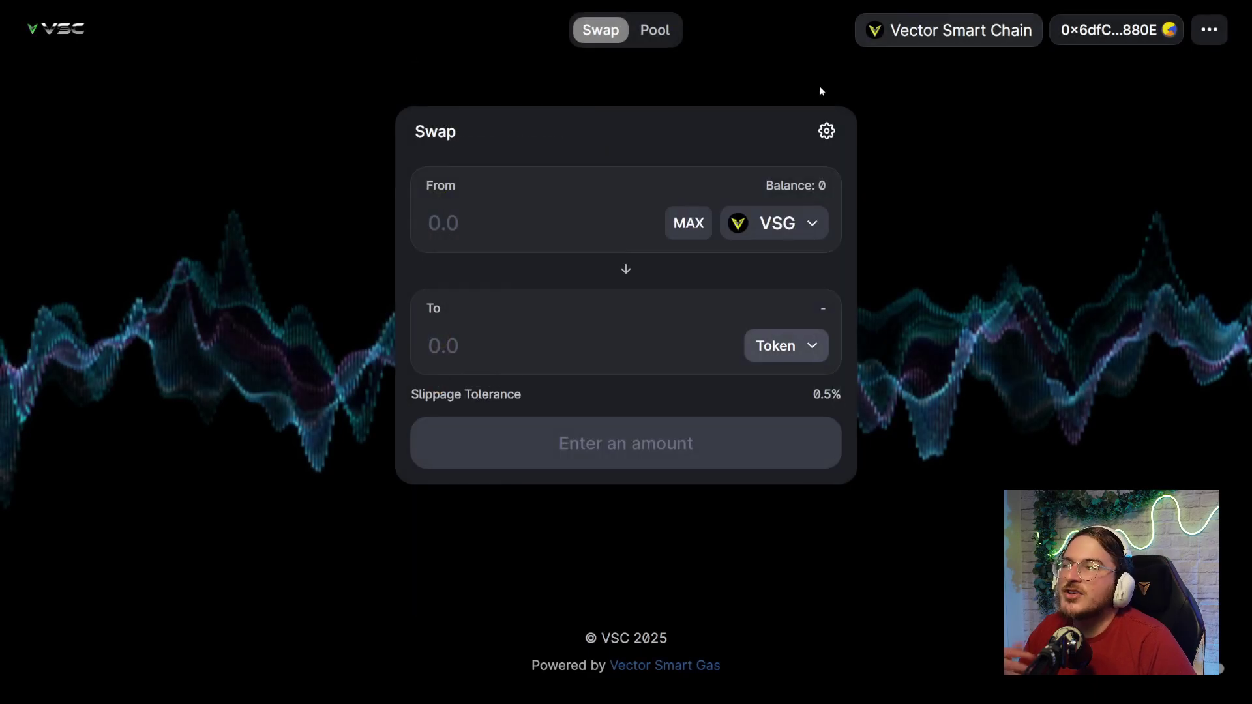
left_click(783, 344)
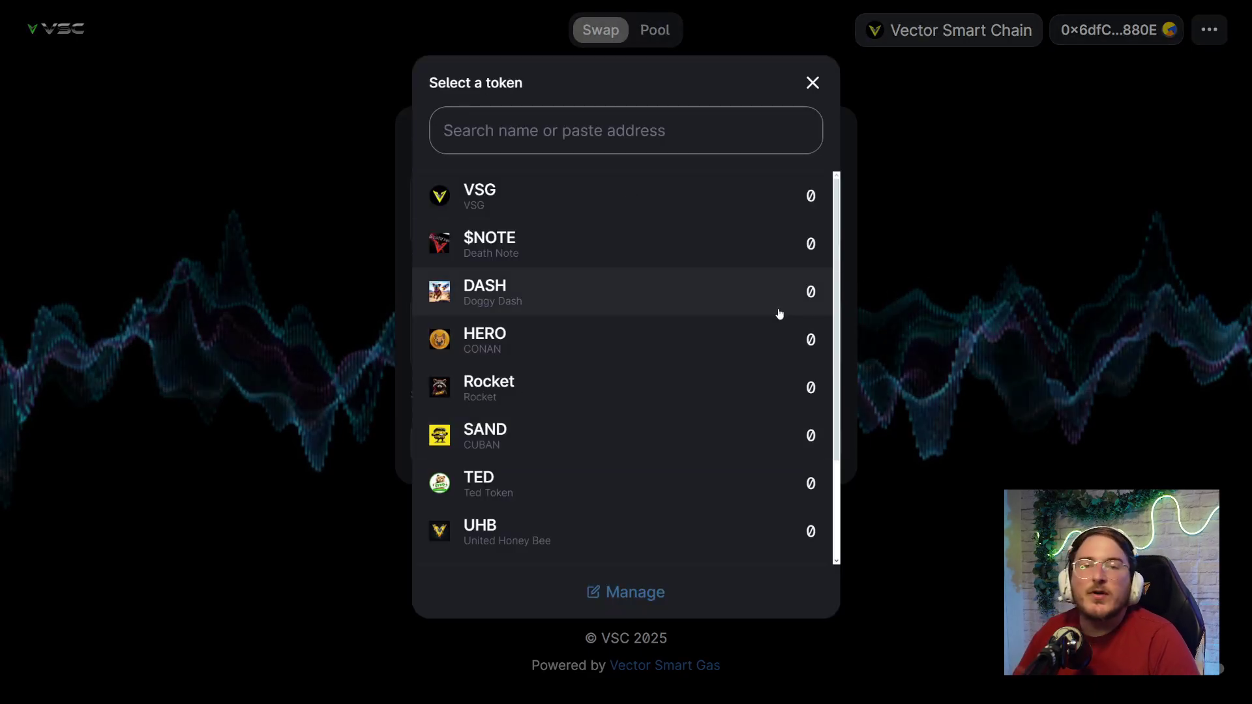
- Start a new Add Liquidity deposit pairing VSG with XTA
left_click(812, 83)
left_click(654, 31)
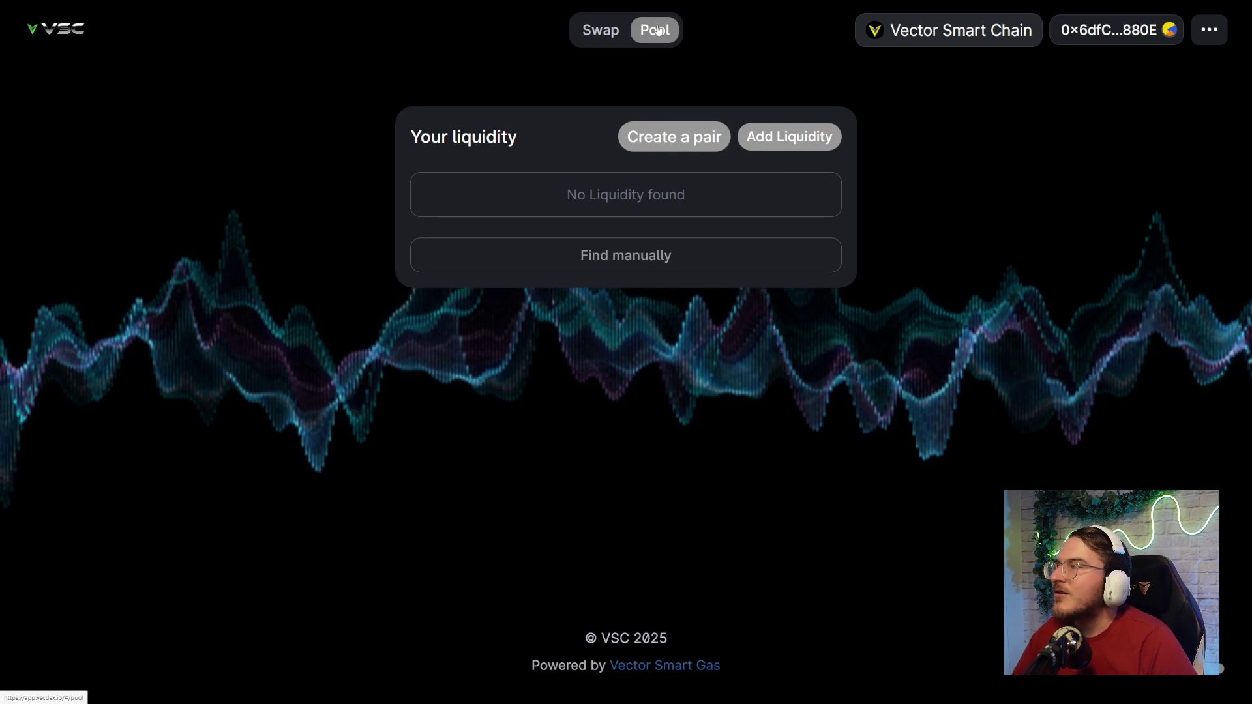
left_click(790, 139)
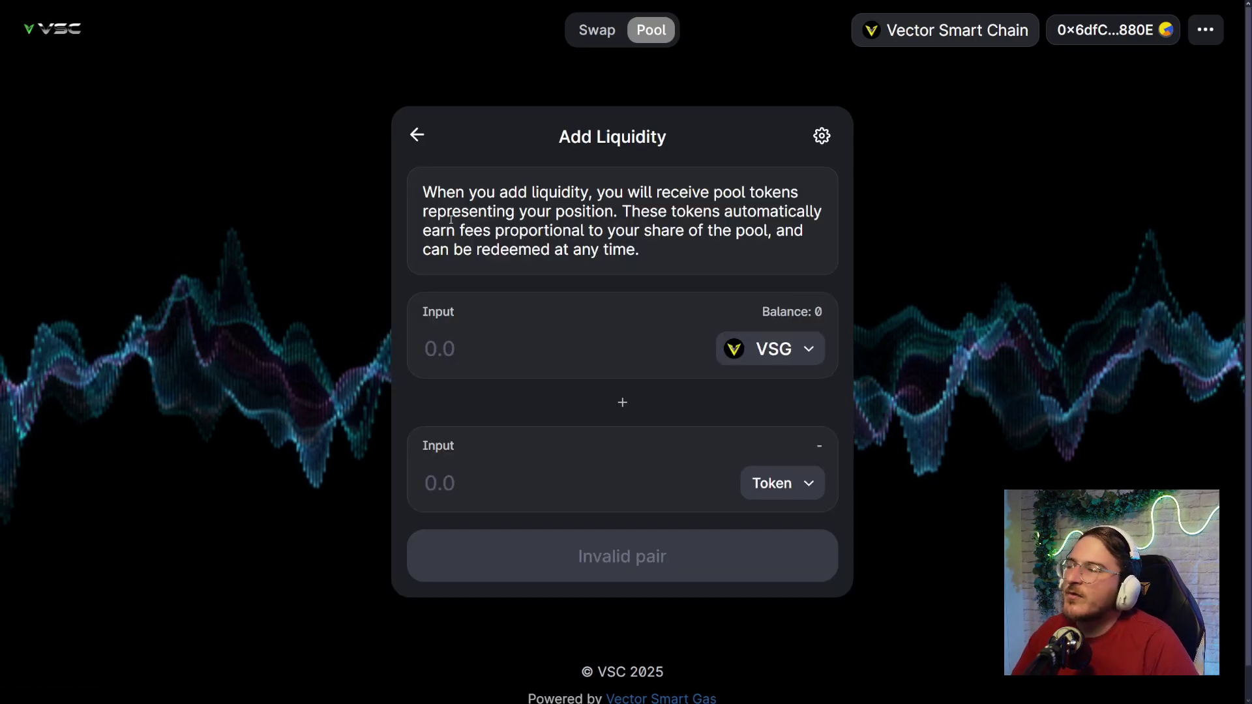
left_click_drag(424, 192, 515, 140)
left_click_drag(615, 192, 659, 254)
left_click(671, 255)
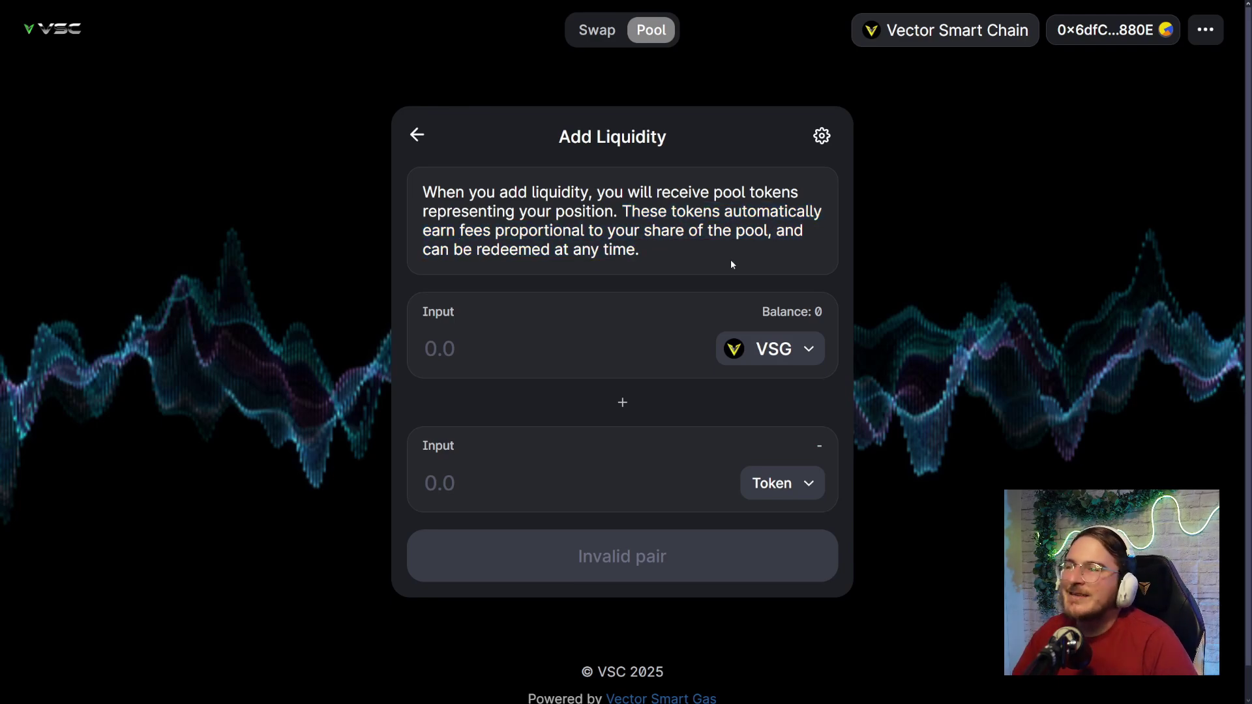
left_click(777, 485)
scroll(682, 383, "down", 2)
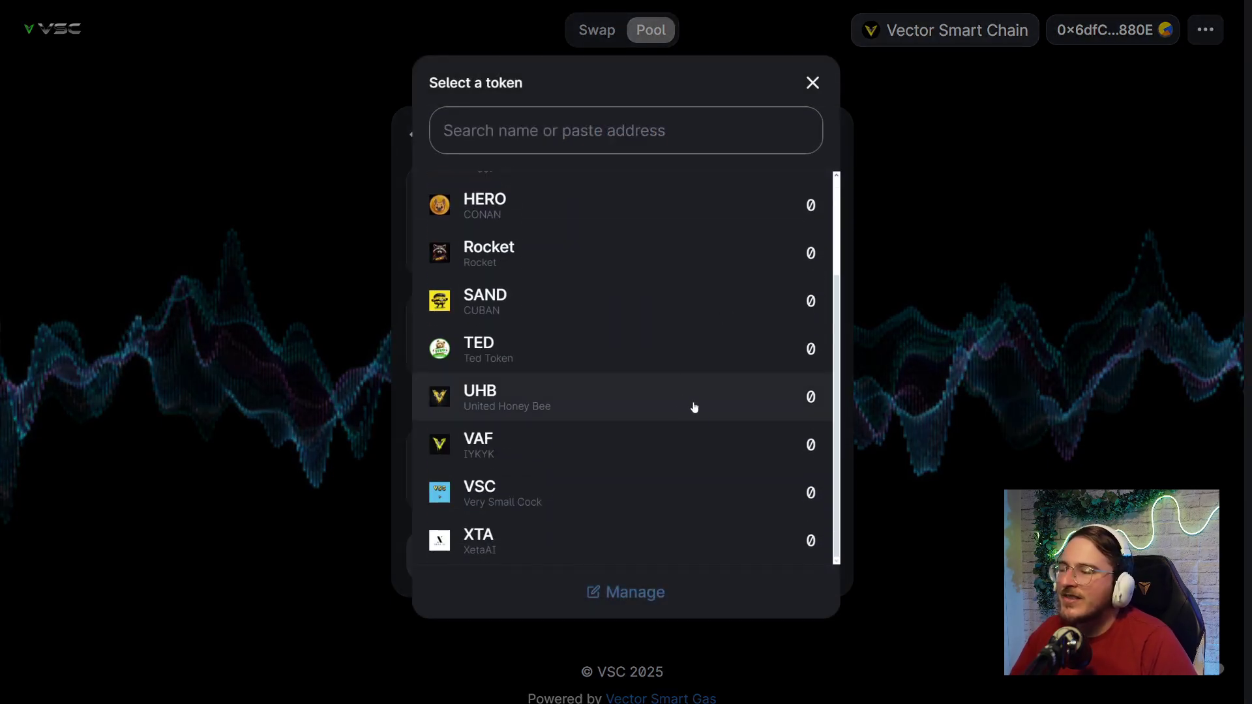
left_click(543, 546)
scroll(773, 359, "down", 3)
scroll(686, 387, "up", 1)
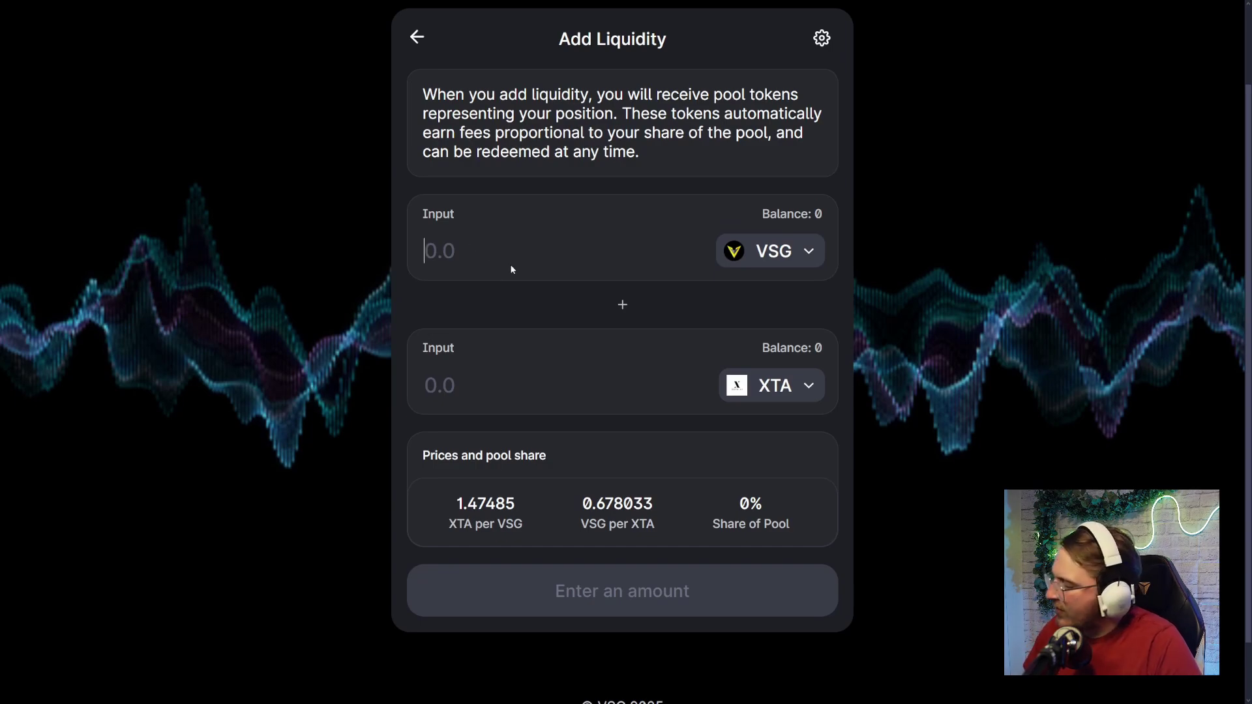
- Enter 1000000 VSG, which auto-fills 1474850 XTA for a 0.74% pool share
type("100000")
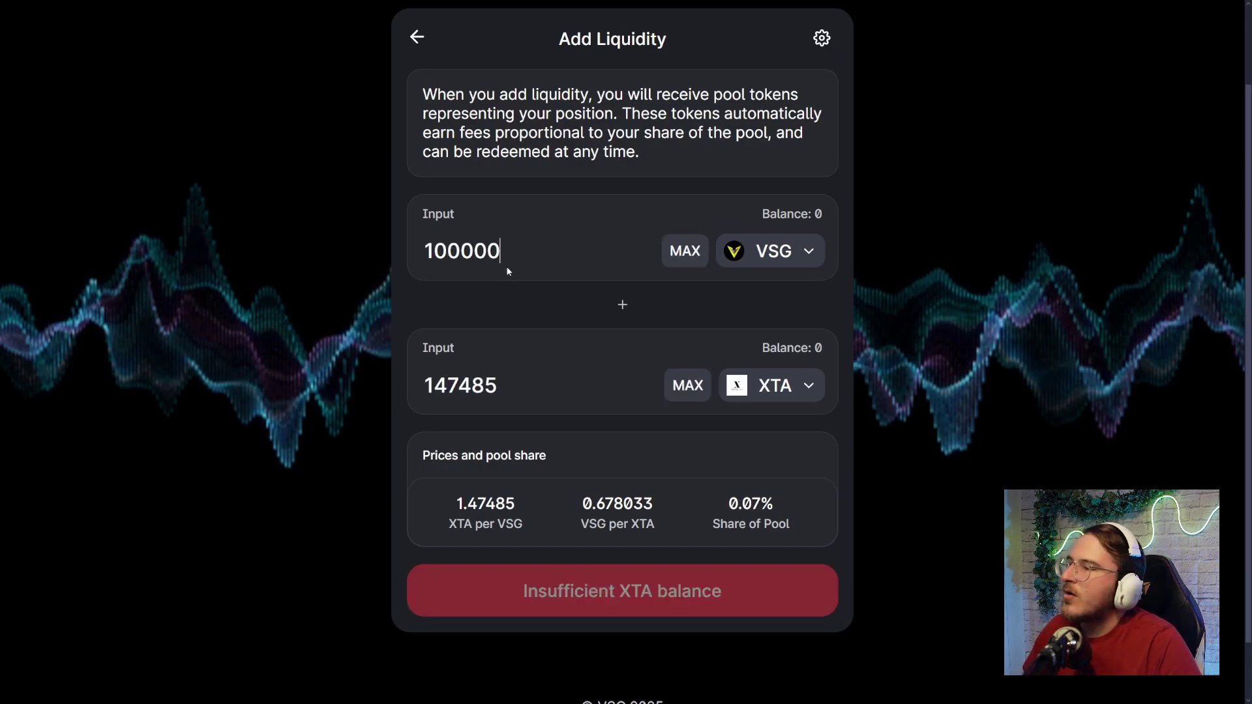
key("Left")
key("Left")
key("Left")
type("0")
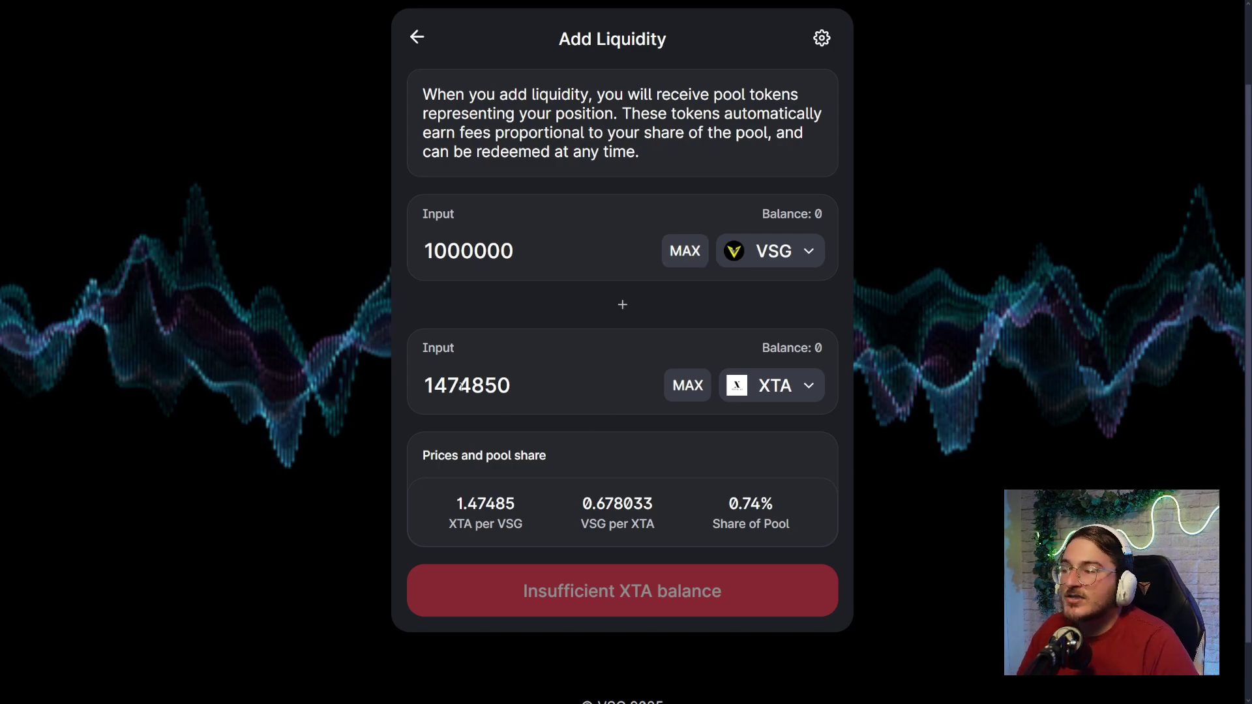
left_click_drag(435, 386, 465, 392)
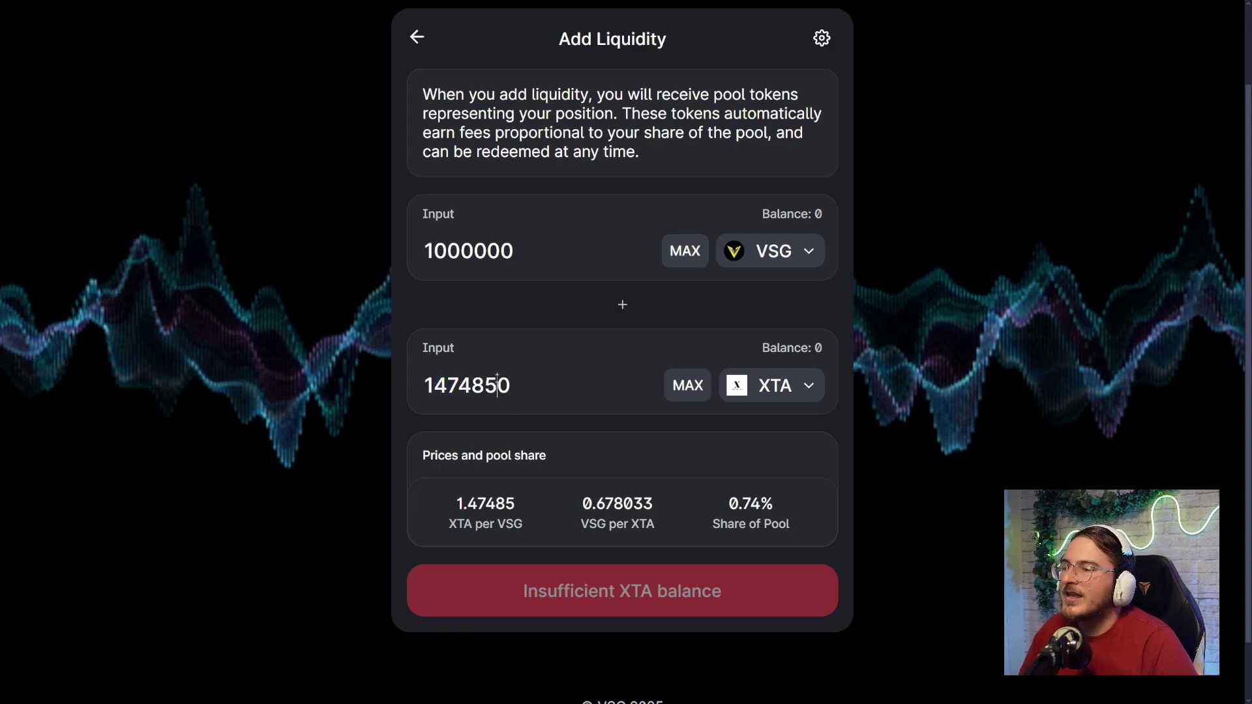
triple_click(752, 524)
left_click(557, 410)
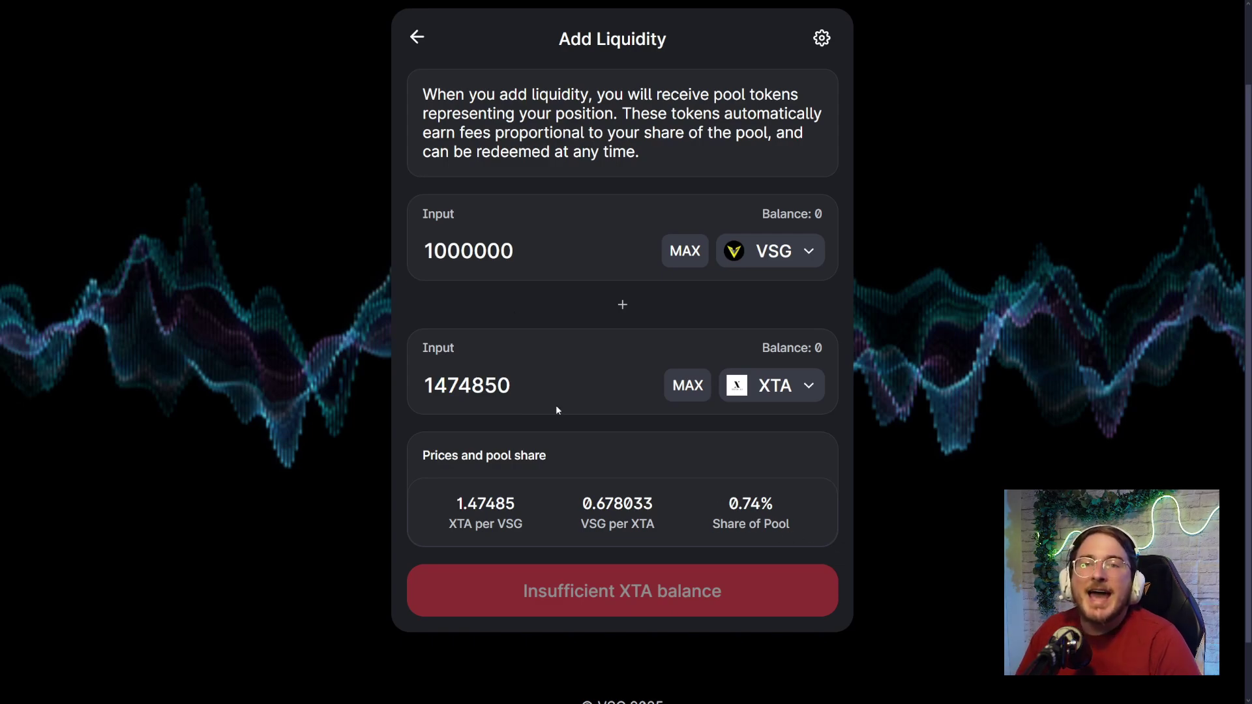
left_click_drag(749, 505, 791, 522)
left_click(801, 536)
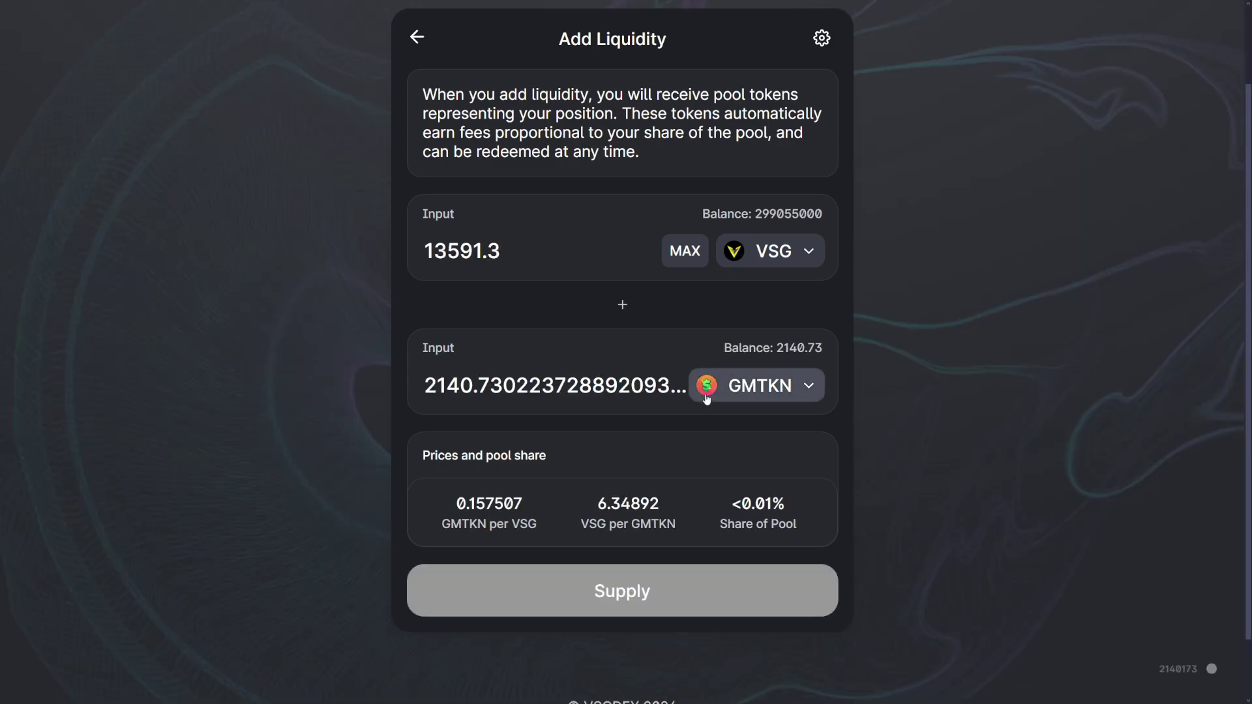
- Check the 13591.3 VSG and 2140.73 GMTKN amounts in the deposit form
scroll(706, 401, "up", 1)
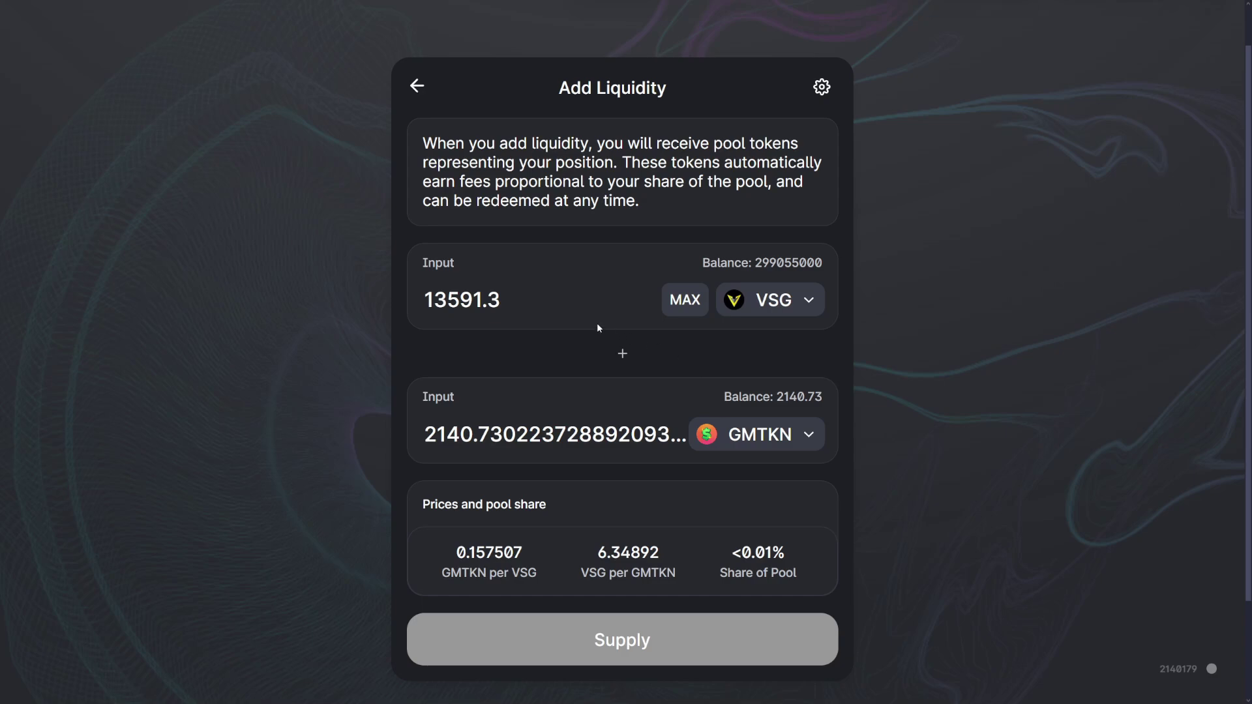
key("shift+Home")
left_click(449, 434)
key("shift+Home")
left_click(491, 420)
- Supply 13591.3 VSG and 2140.73 GMTKN to the VSG/GMTKN pool, approving in MetaMask
left_click(622, 639)
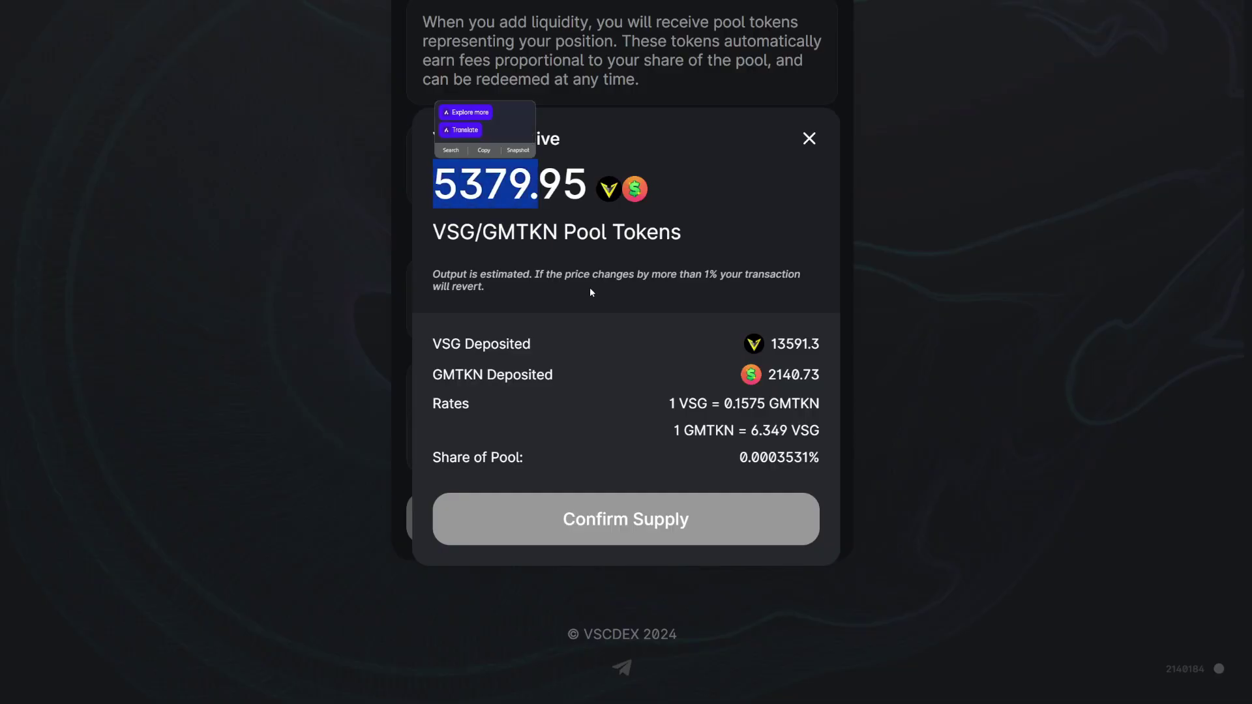
left_click_drag(776, 346, 825, 348)
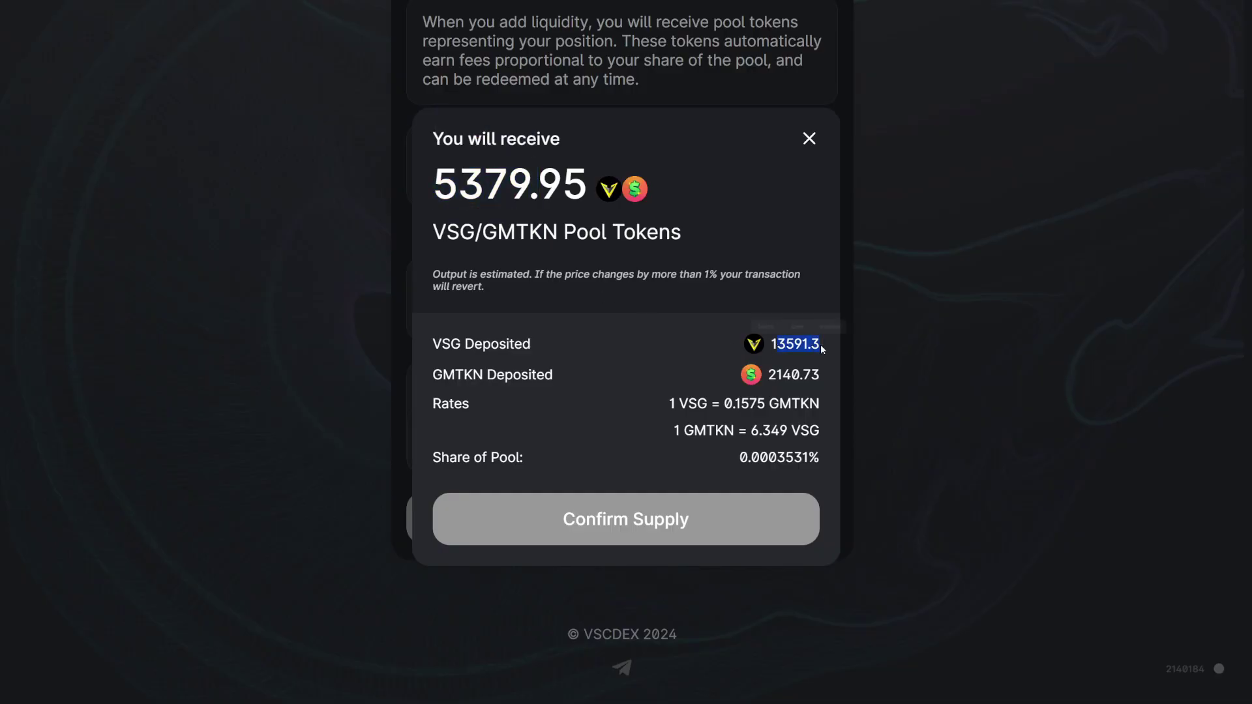
double_click(816, 376)
left_click(680, 390)
left_click(707, 515)
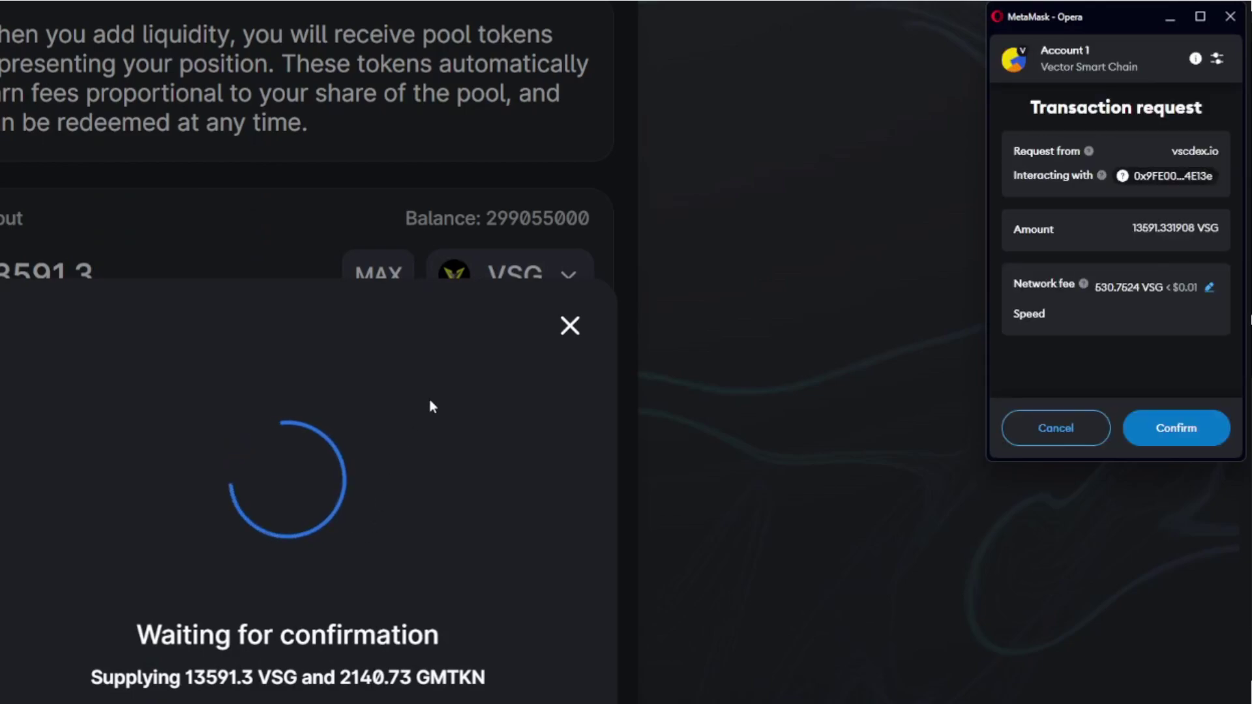
left_click(1158, 431)
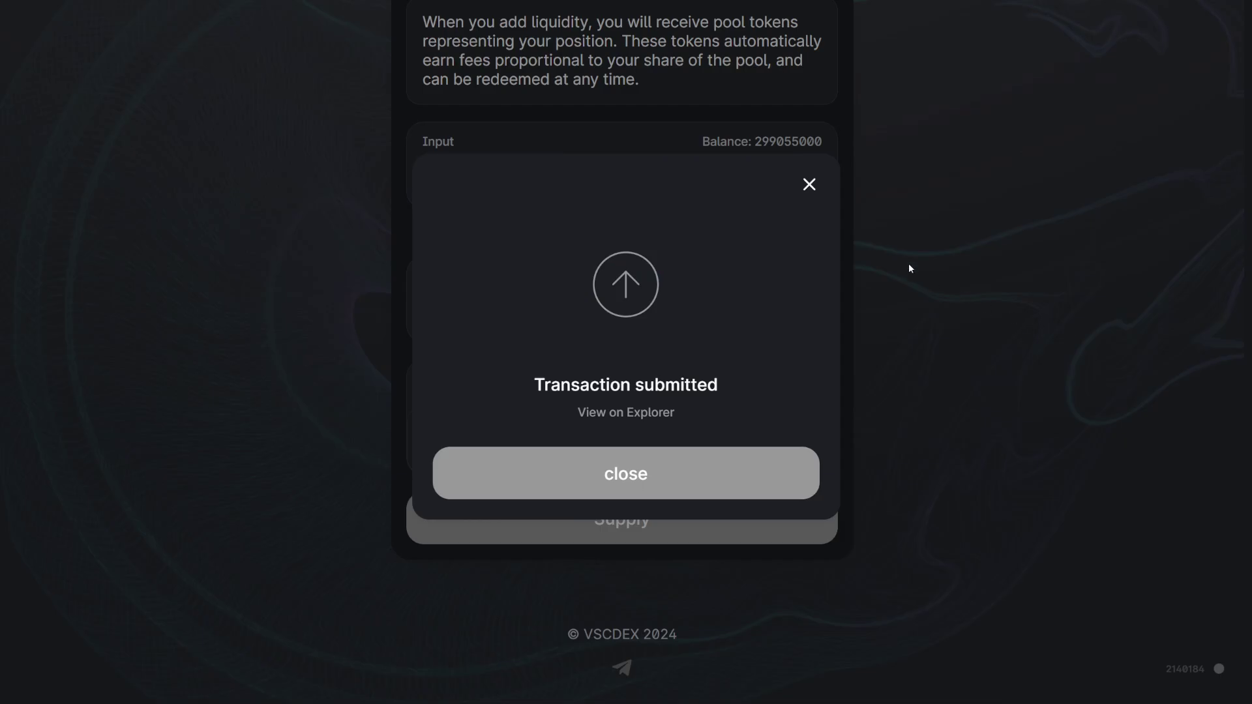
left_click(890, 230)
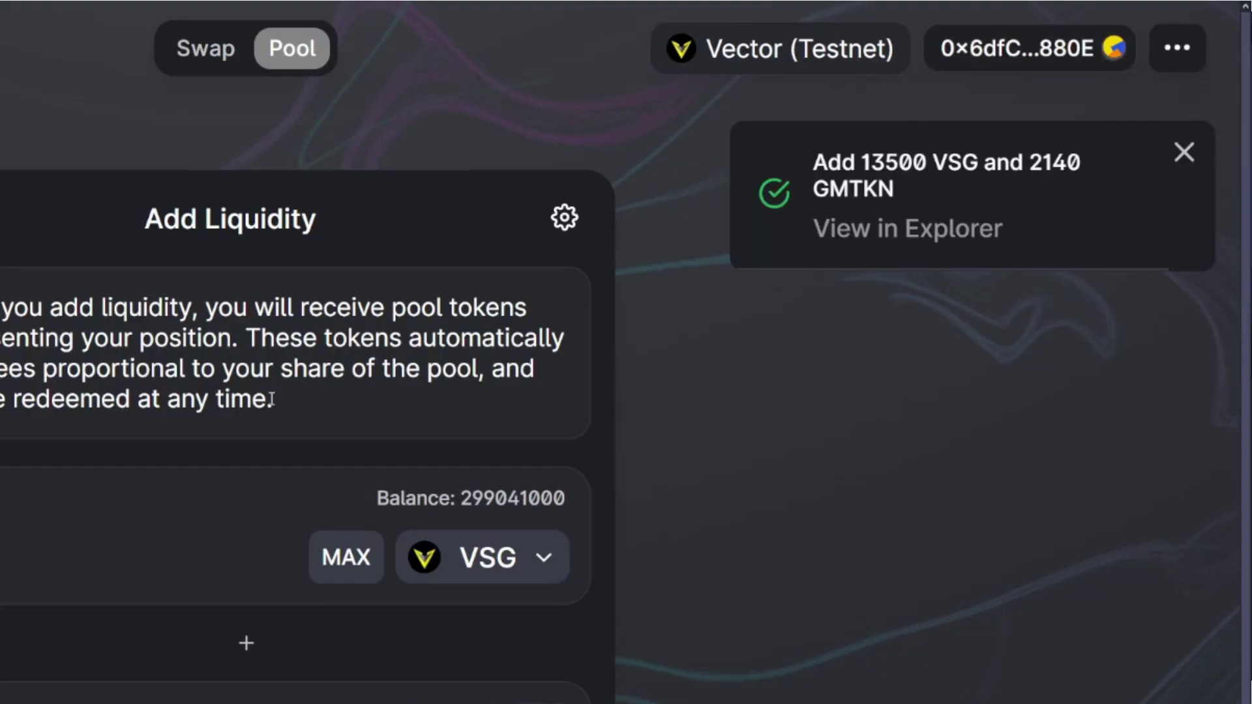
triple_click(300, 411)
left_click(417, 142)
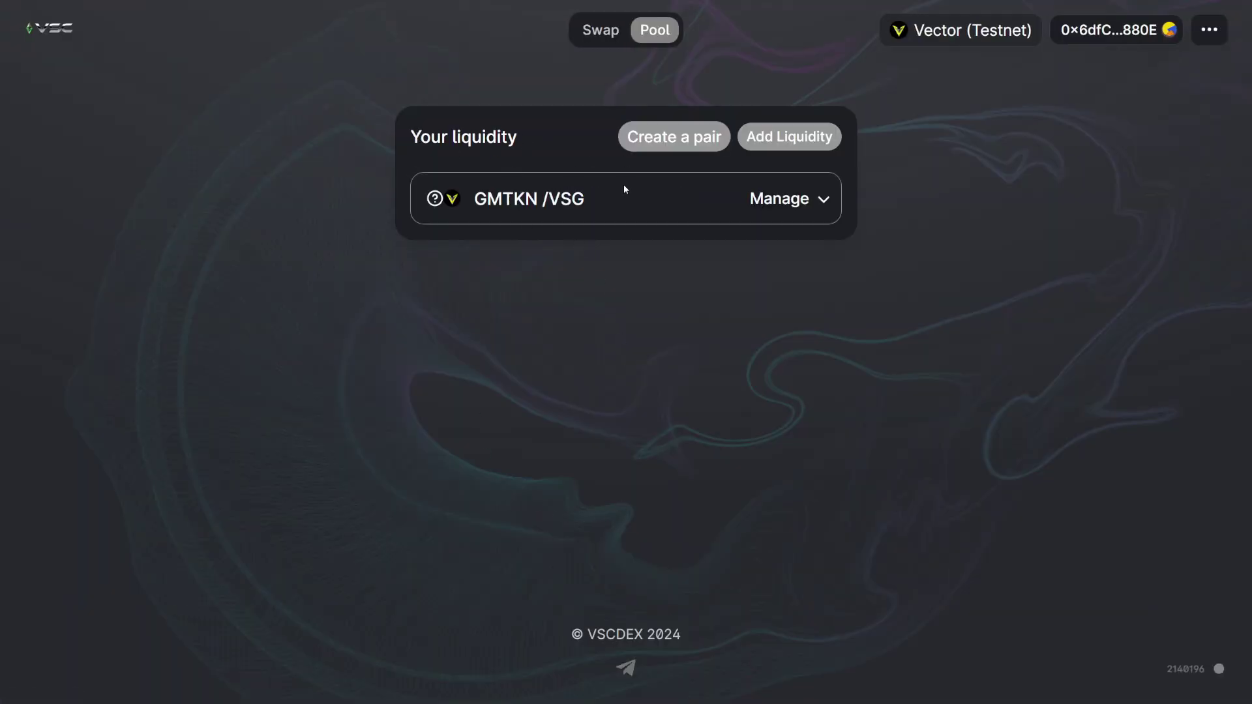
- Inspect the GMTKN /VSG position details, then begin a new liquidity deposit with VSG
left_click_drag(475, 199, 593, 213)
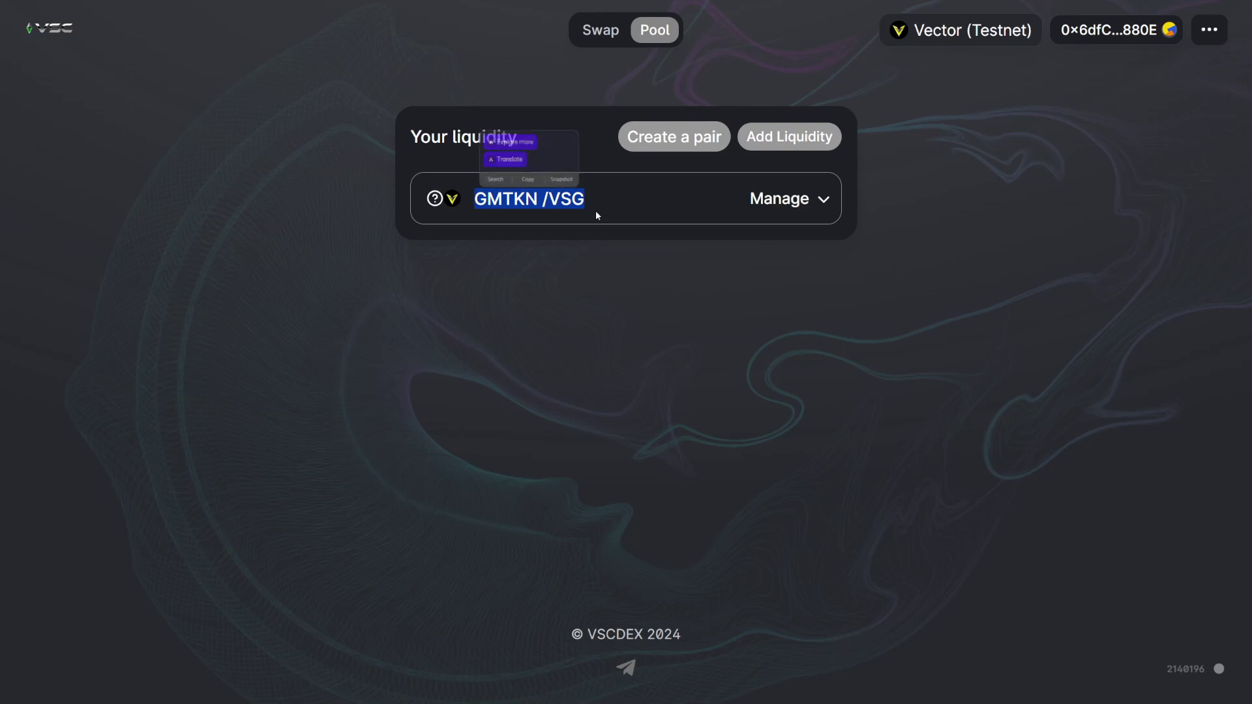
left_click(824, 201)
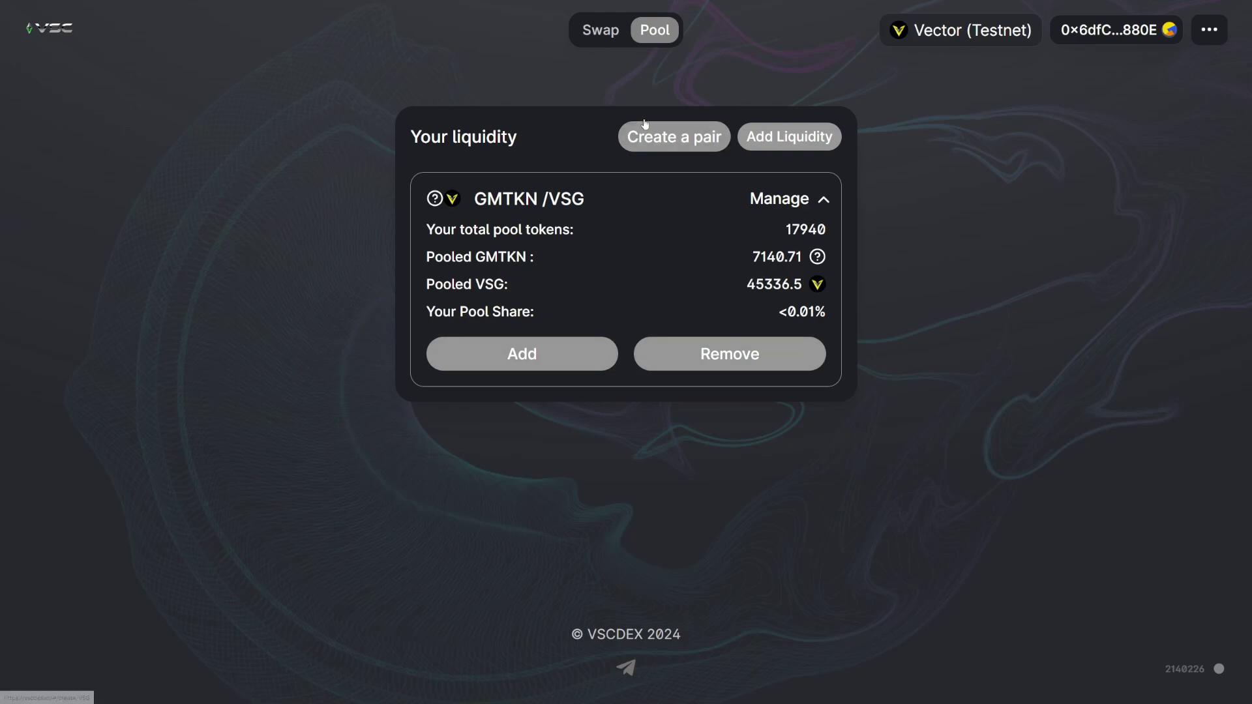
left_click(625, 37)
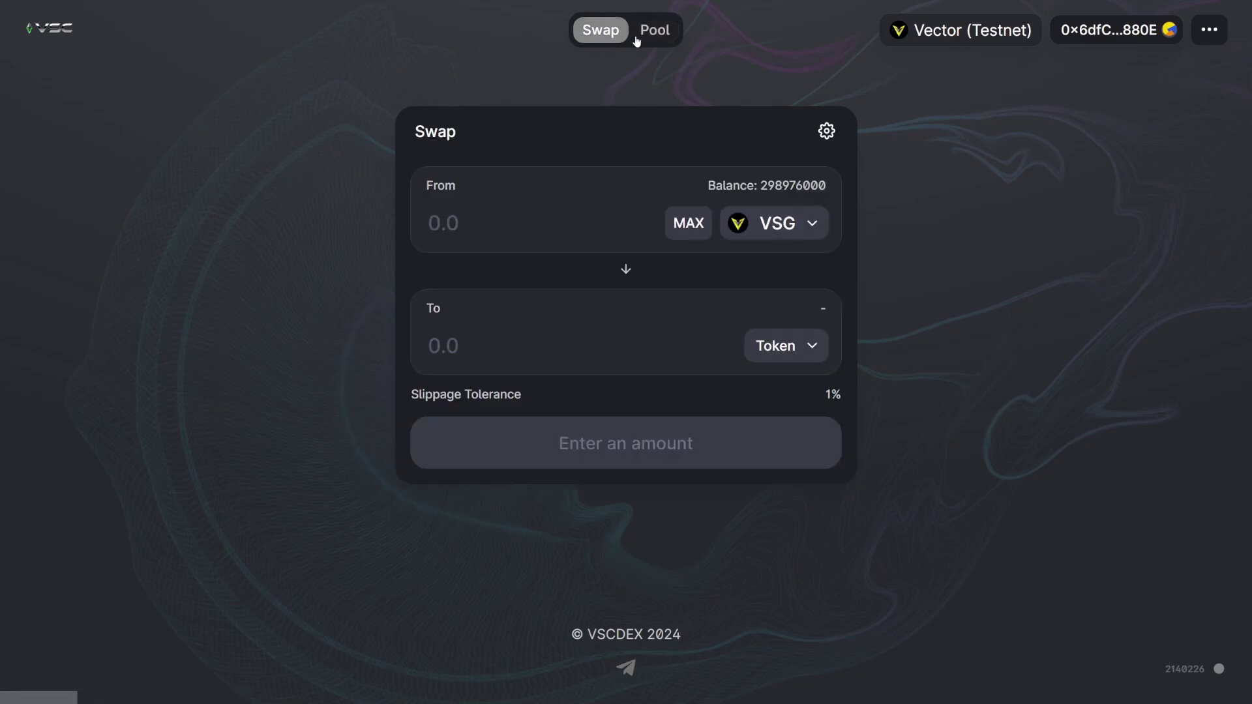
left_click(657, 38)
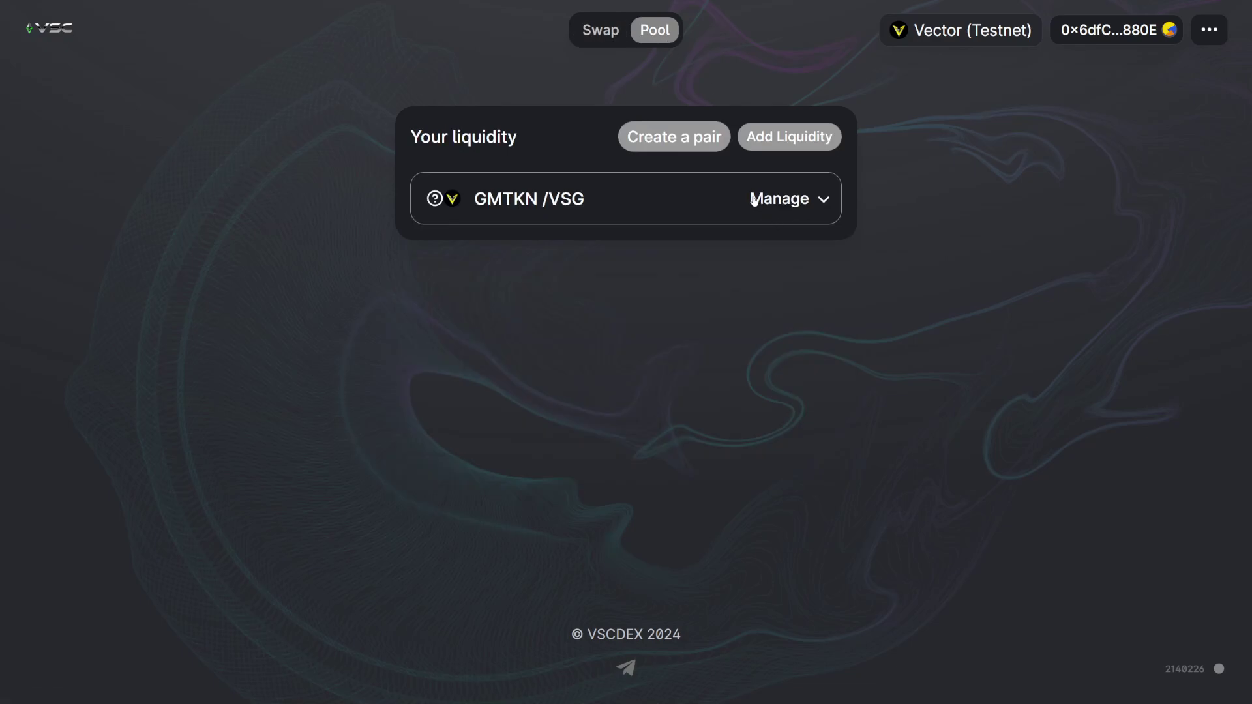
left_click(783, 137)
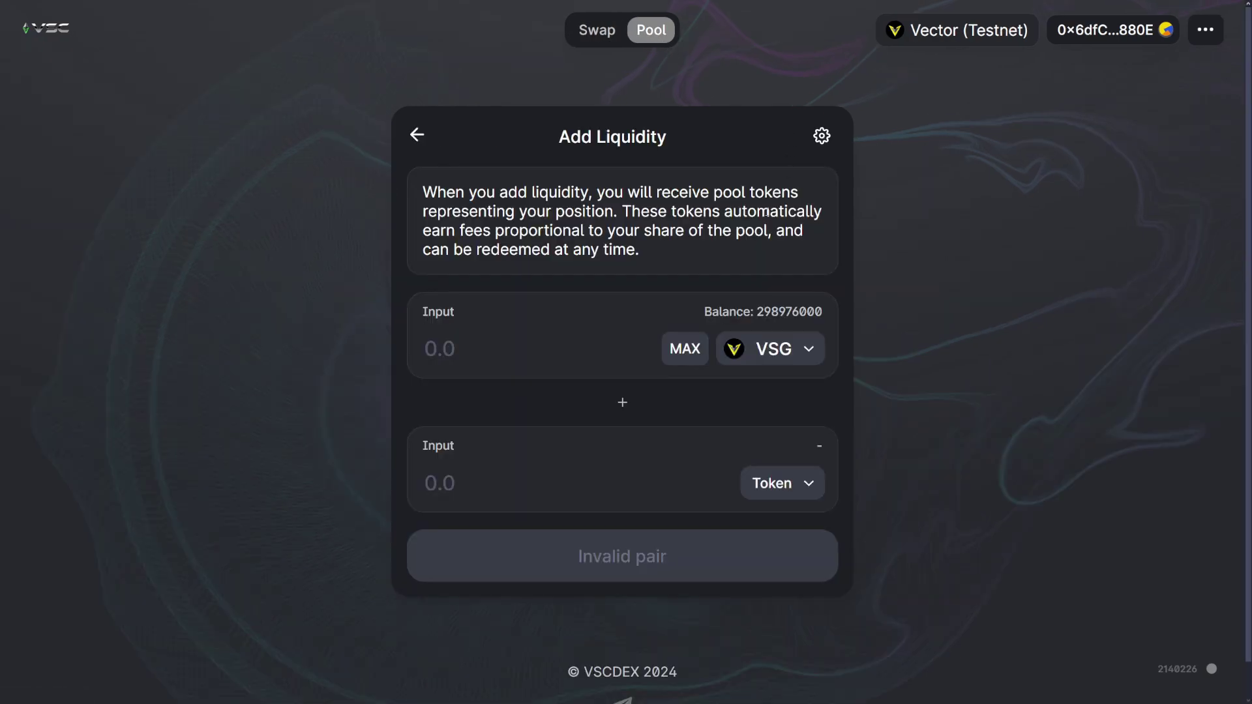
- Supply 22849.4 VSG with the full 653.084 PKL balance to the VSG/PKL pool
left_click(767, 482)
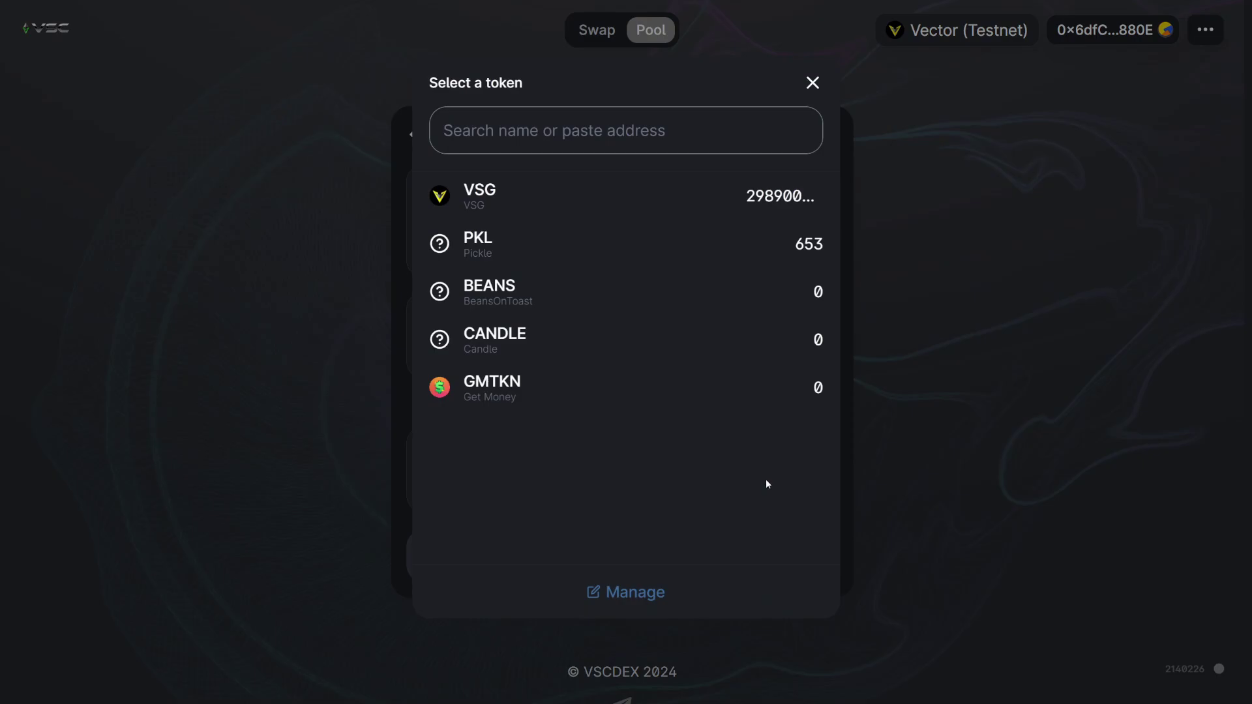
left_click(682, 259)
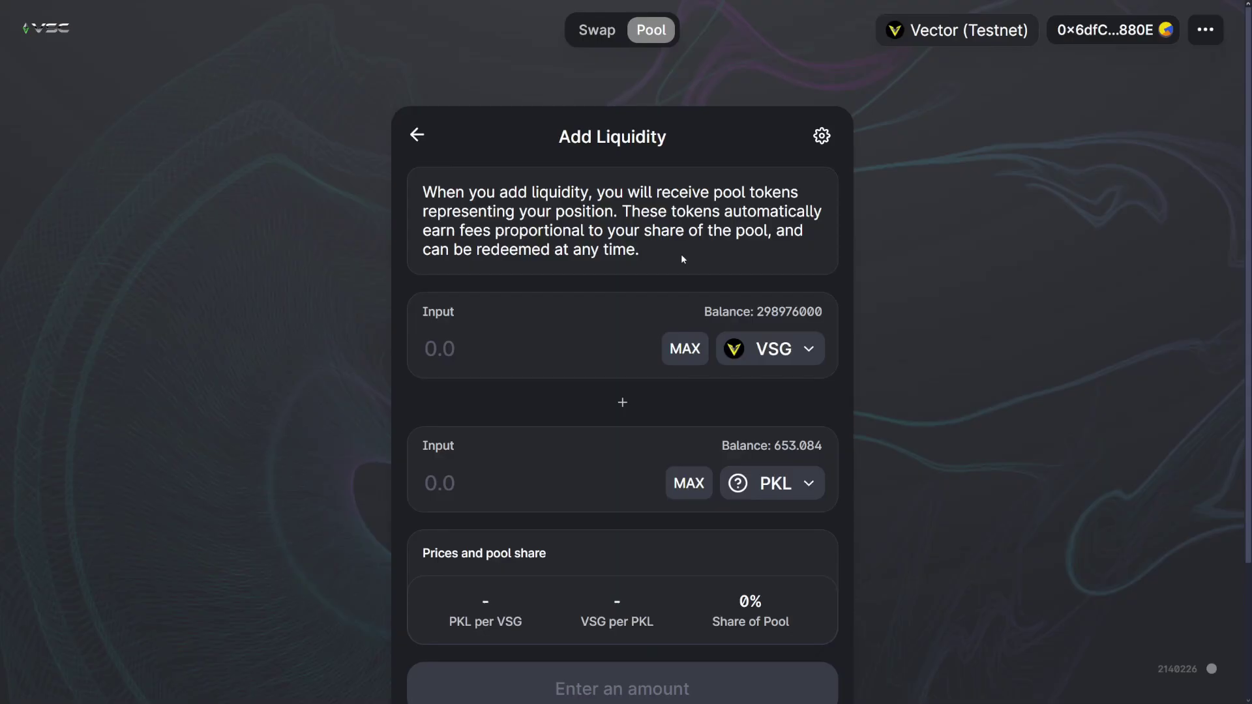
scroll(882, 323, "down", 2)
scroll(900, 336, "up", 1)
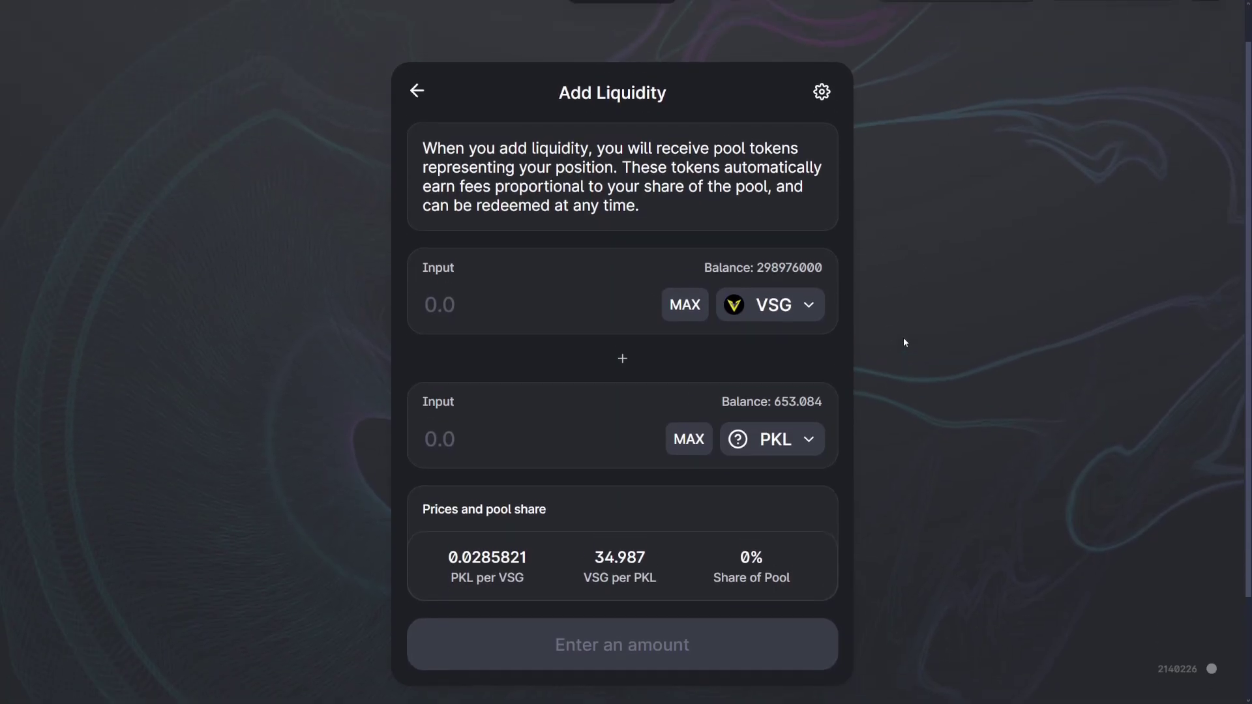
scroll(905, 335, "up", 1)
scroll(906, 335, "down", 1)
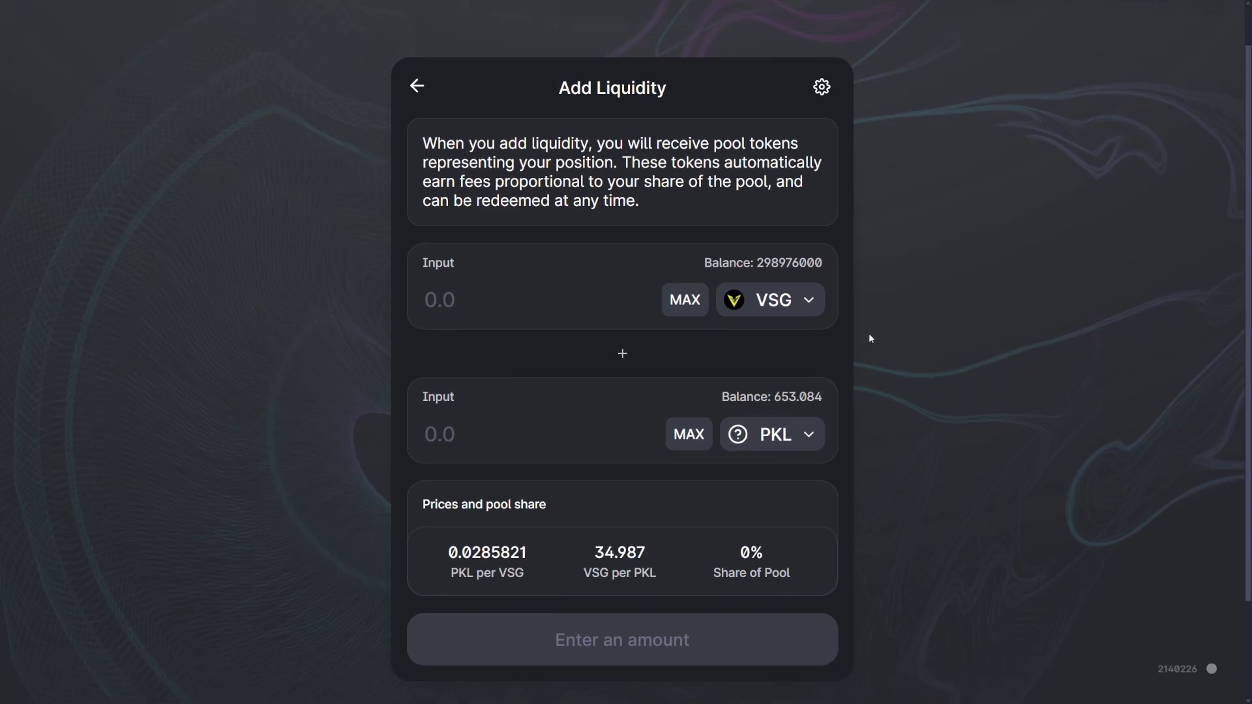
left_click(689, 434)
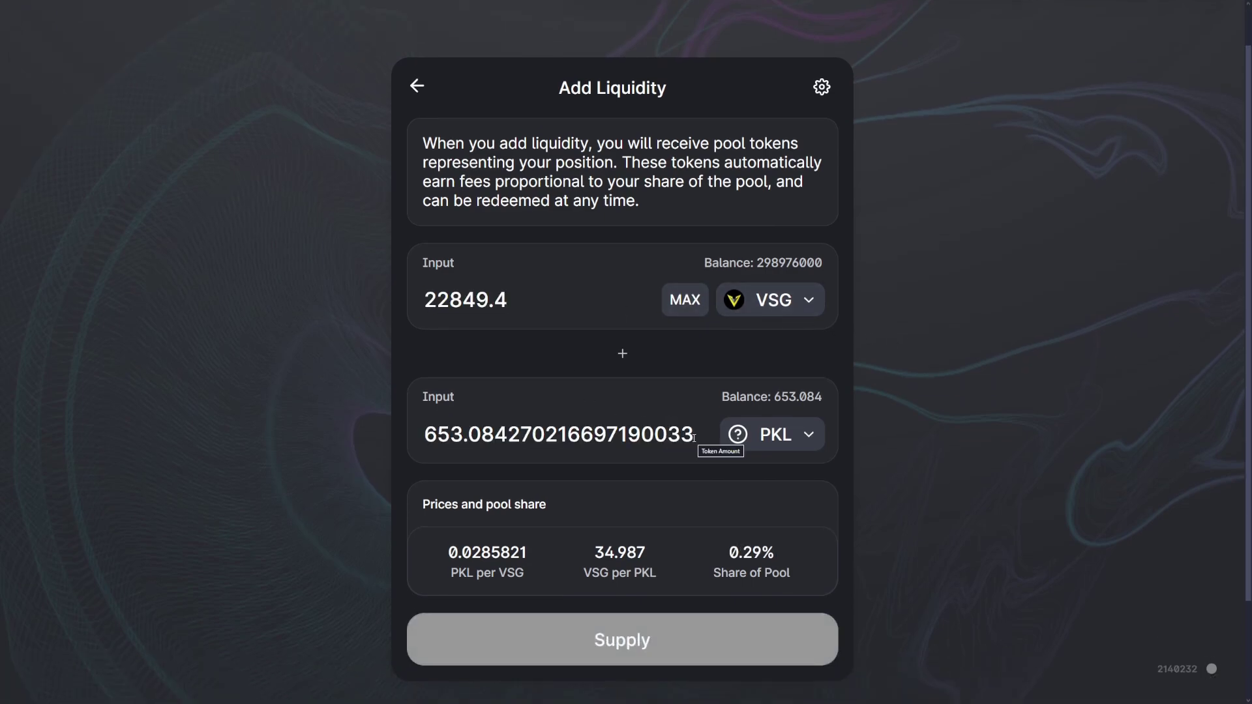
left_click(659, 639)
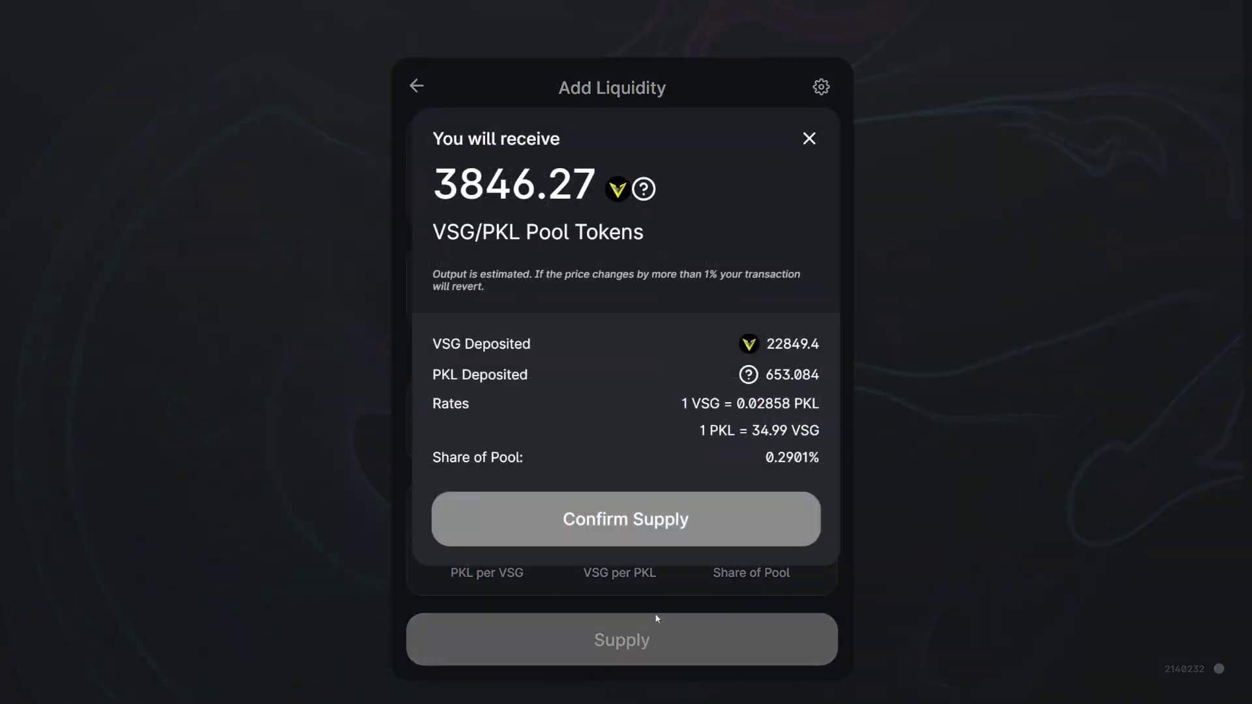
left_click(677, 522)
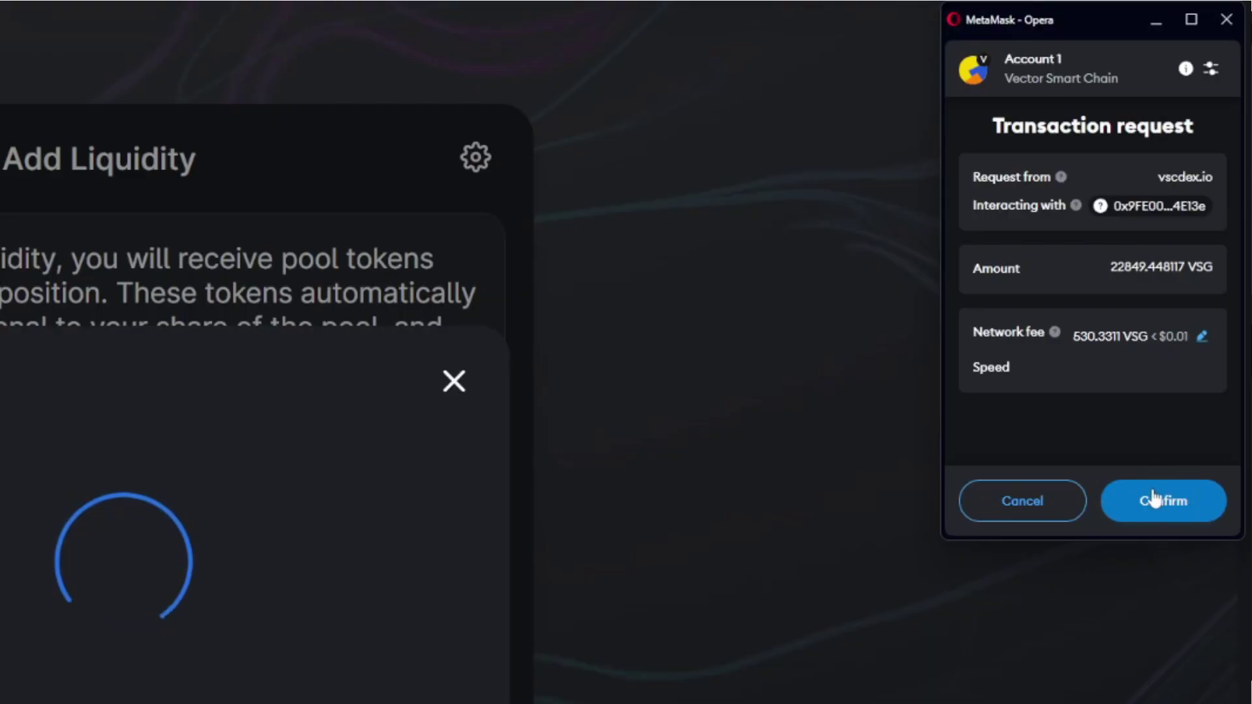
left_click(1156, 503)
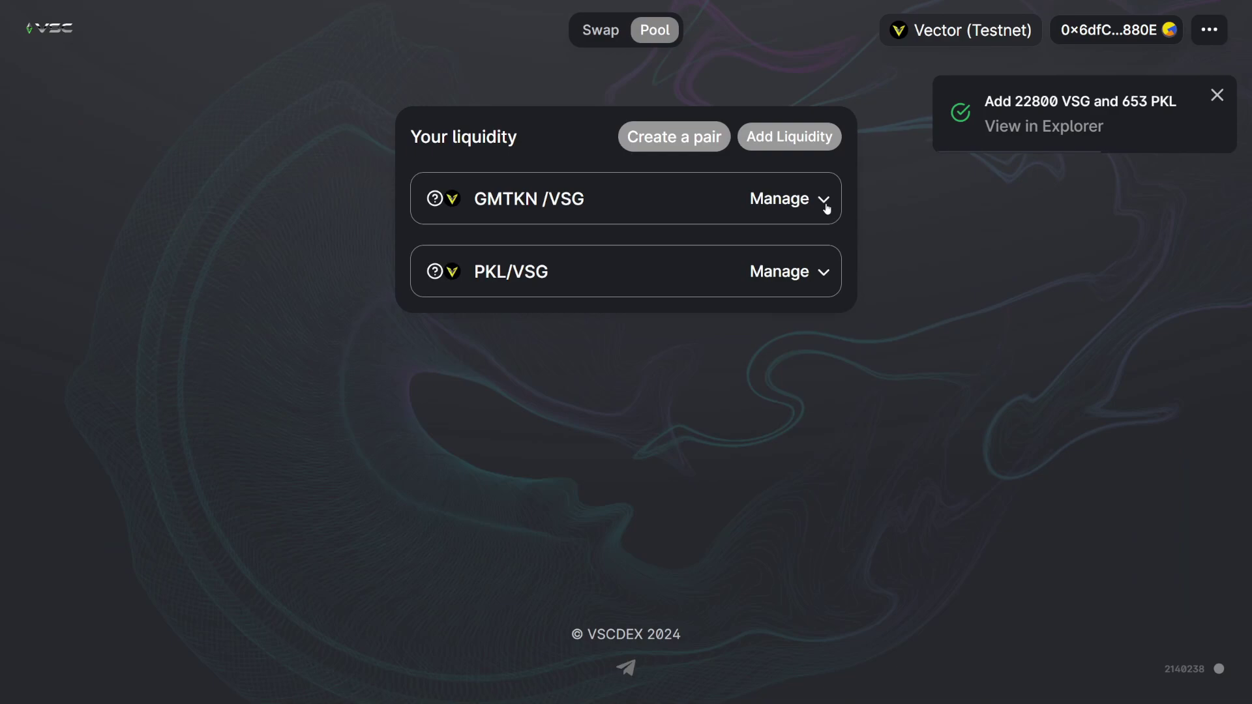
- Expand the GMTKN /VSG and PKL/VSG position details under Your liquidity
left_click(824, 202)
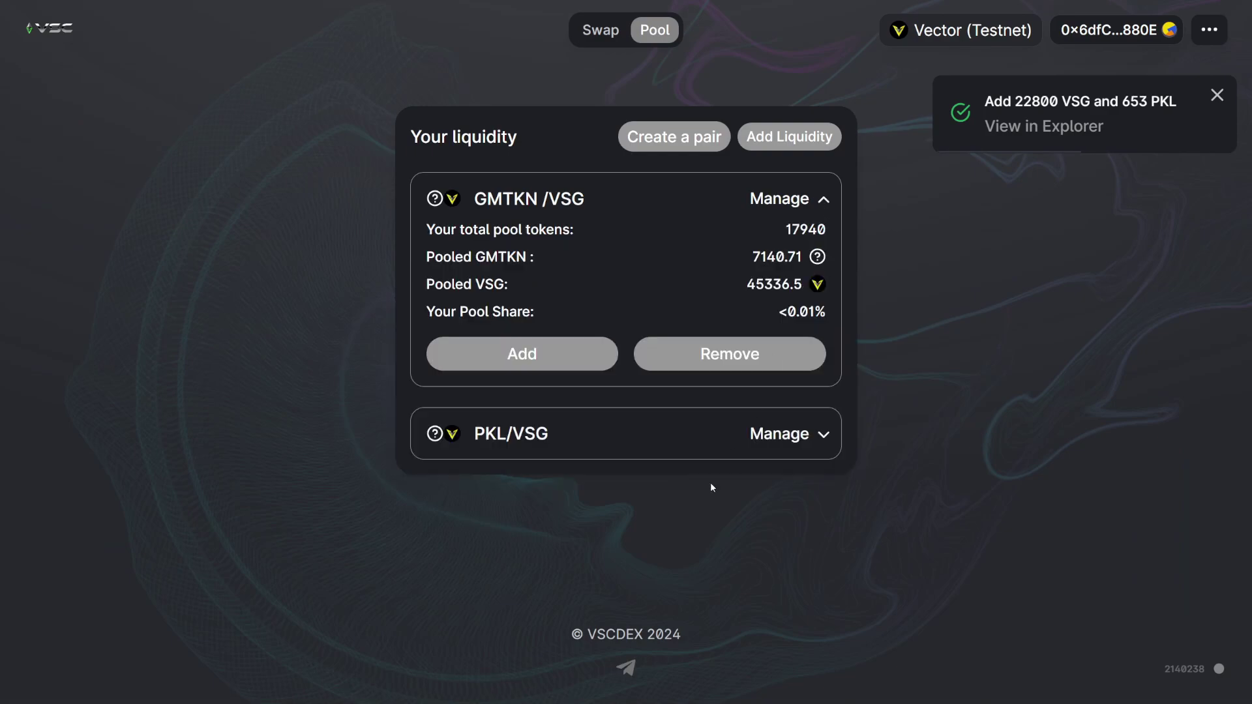
left_click(824, 437)
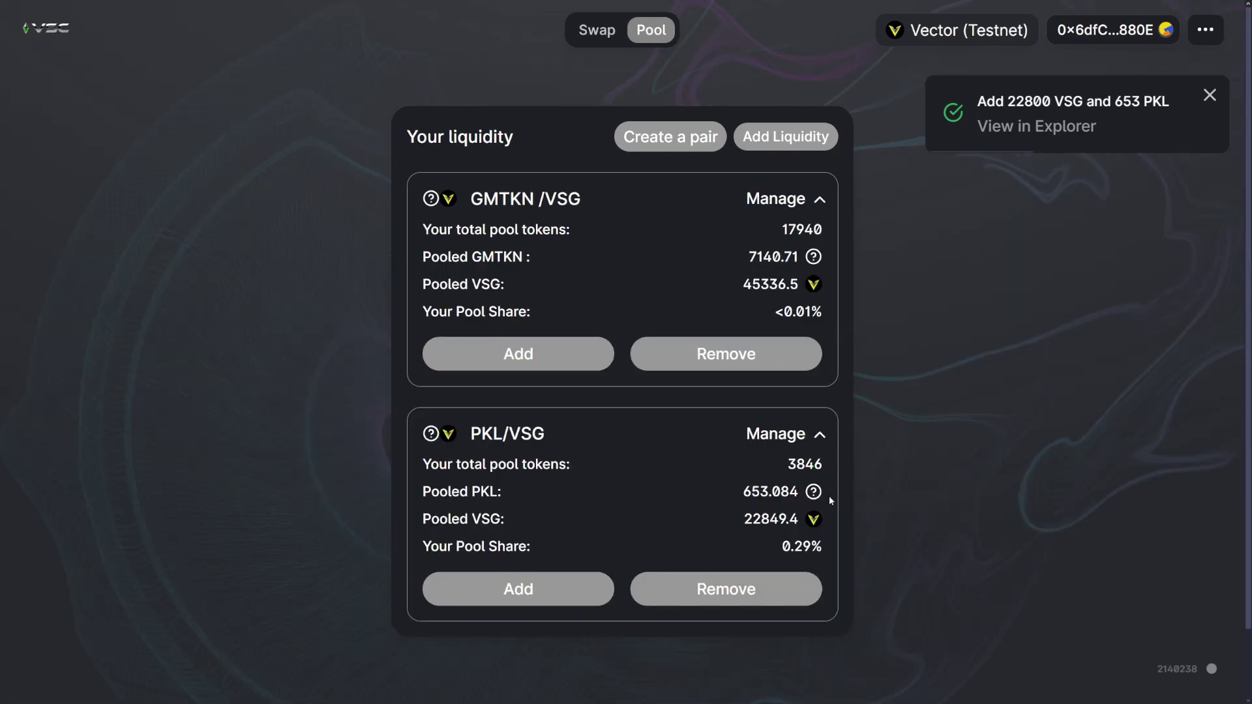
scroll(821, 512, "down", 2)
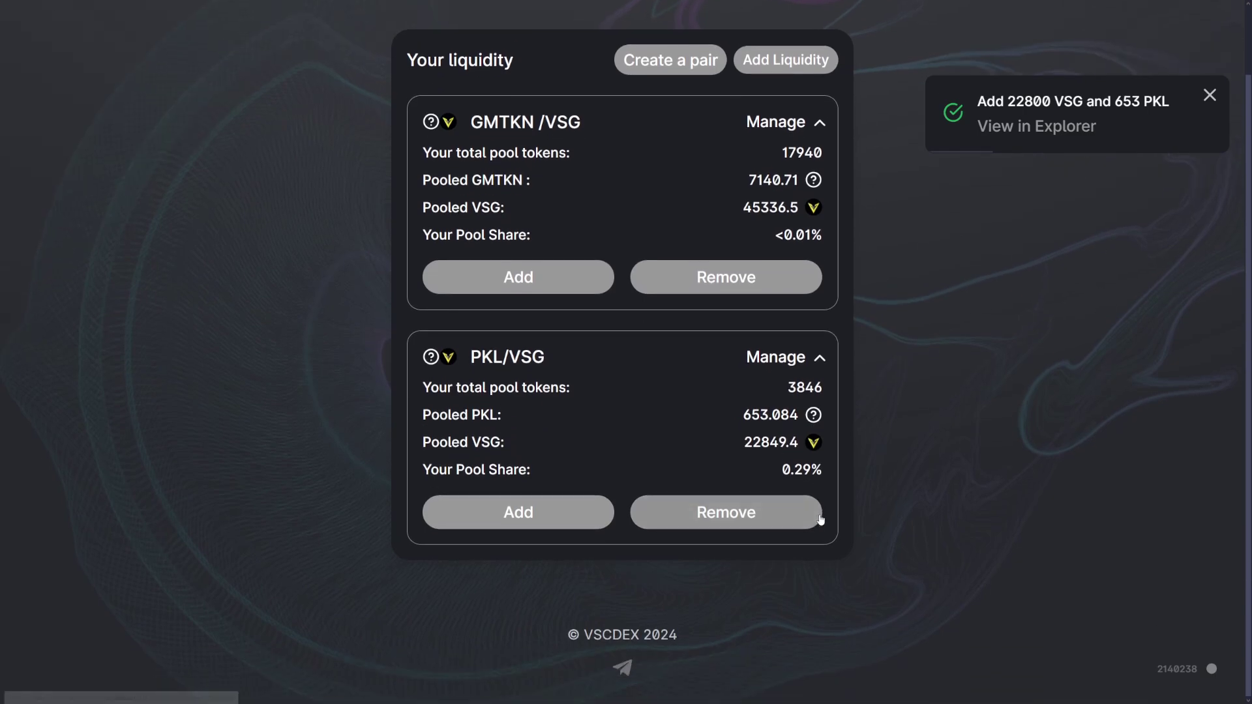
scroll(824, 505, "up", 2)
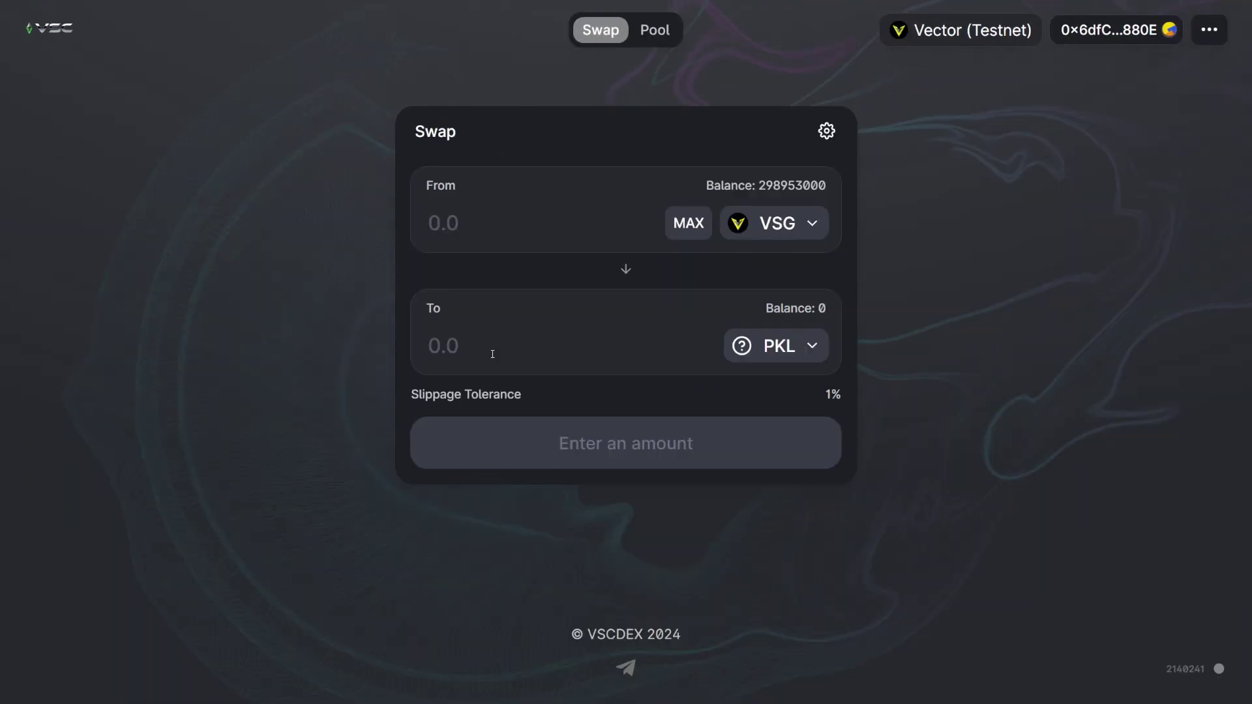
- Enter 10000 PKL to receive and check the estimated VSG cost
left_click(497, 349)
type("10000")
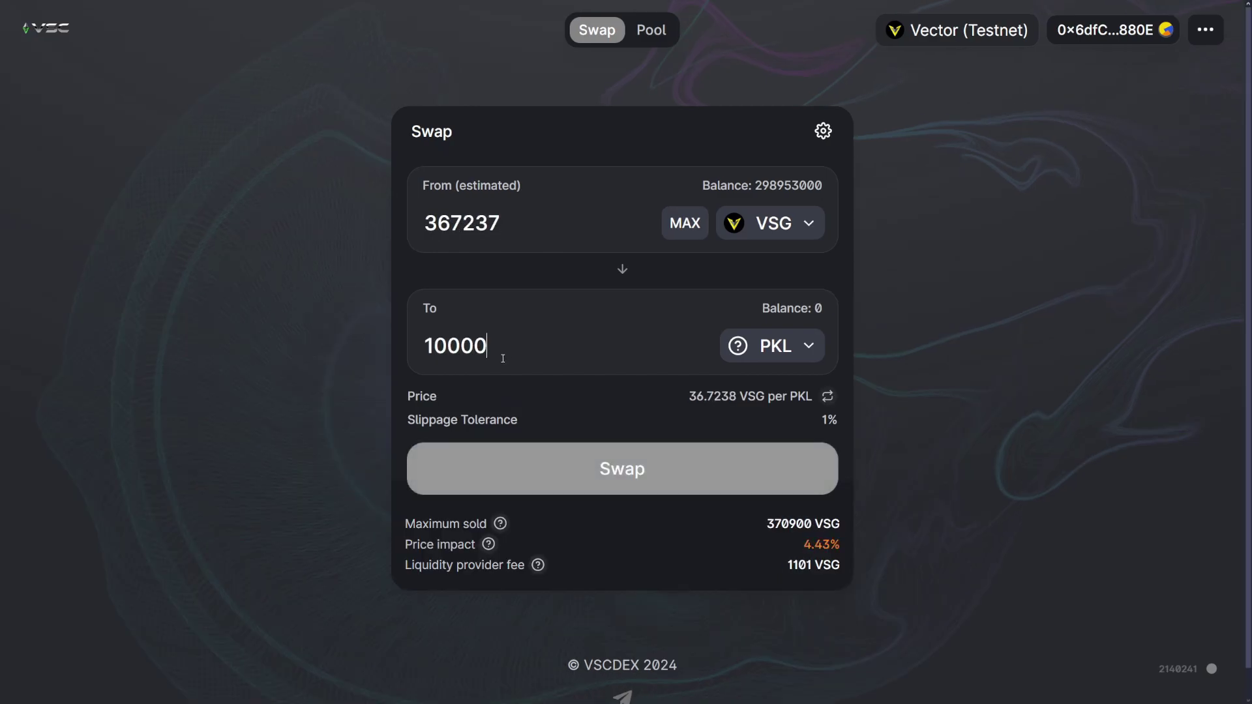
left_click_drag(448, 345, 425, 346)
left_click(533, 334)
left_click_drag(460, 218, 424, 222)
left_click(550, 299)
left_click_drag(453, 345, 496, 345)
left_click(655, 375)
left_click_drag(464, 222, 421, 223)
left_click(529, 234)
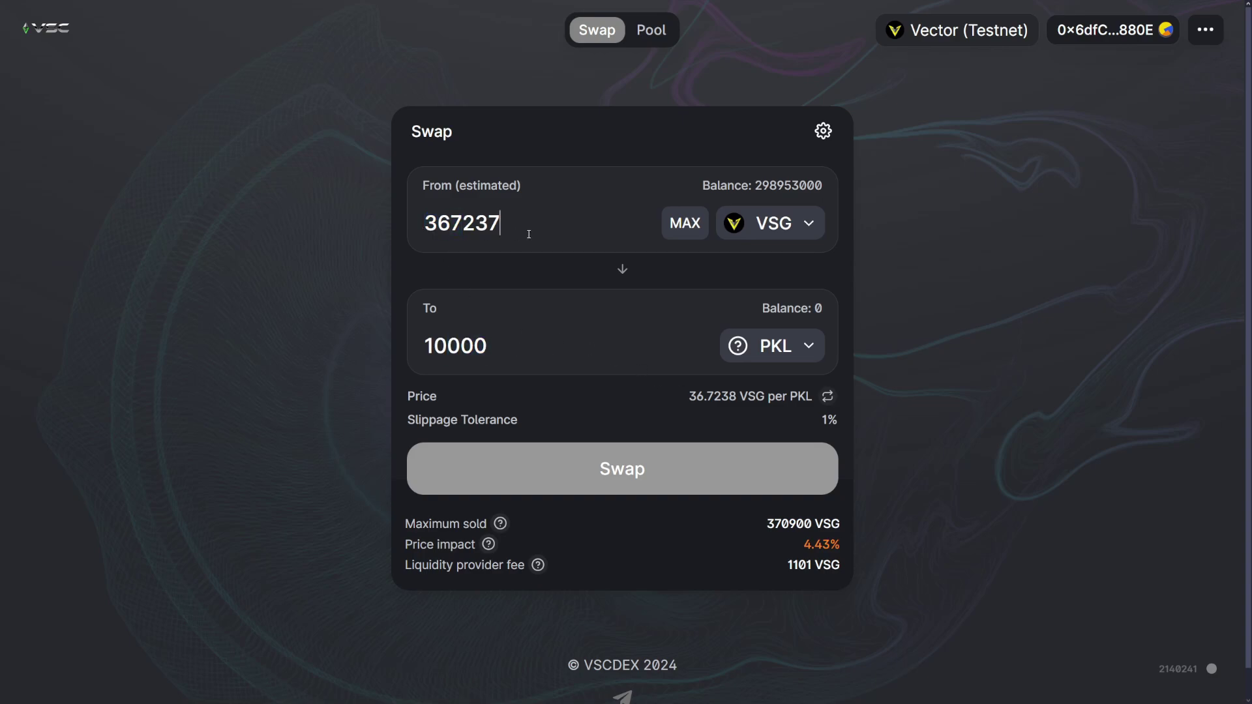
- Confirm the 367000 VSG for 10000 PKL swap in MetaMask and view Pool positions
left_click(733, 449)
left_click(713, 526)
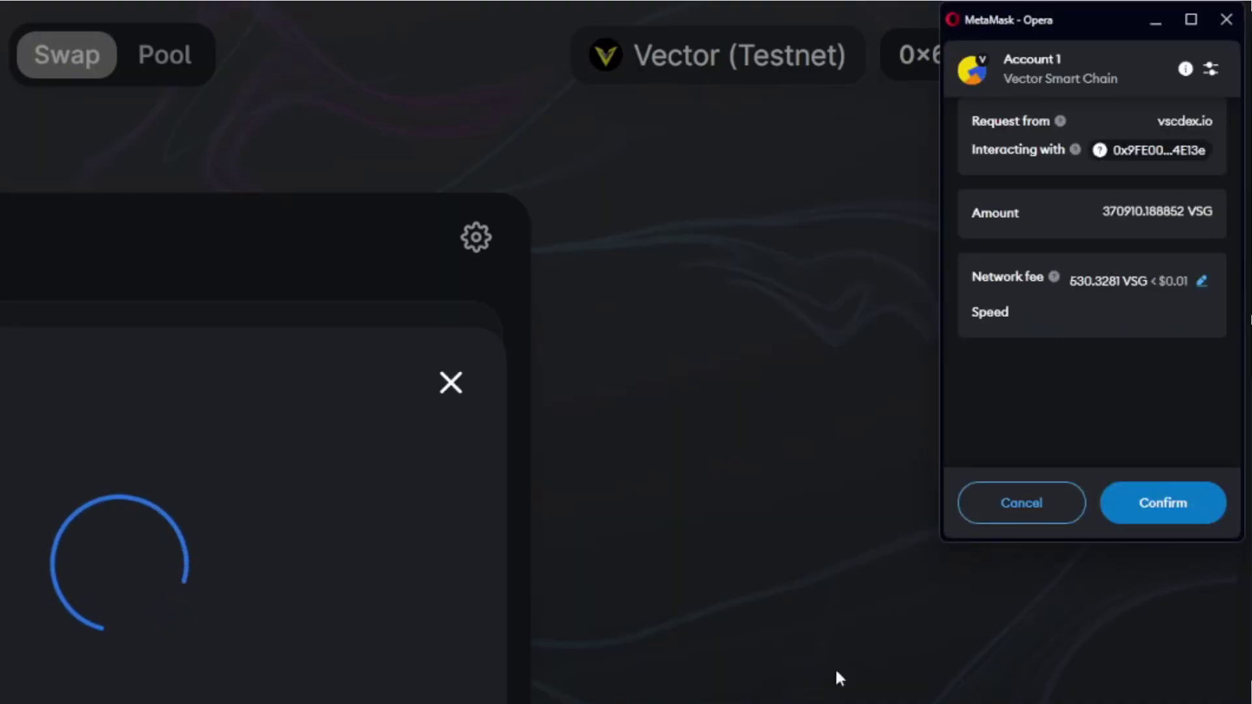
left_click(1163, 503)
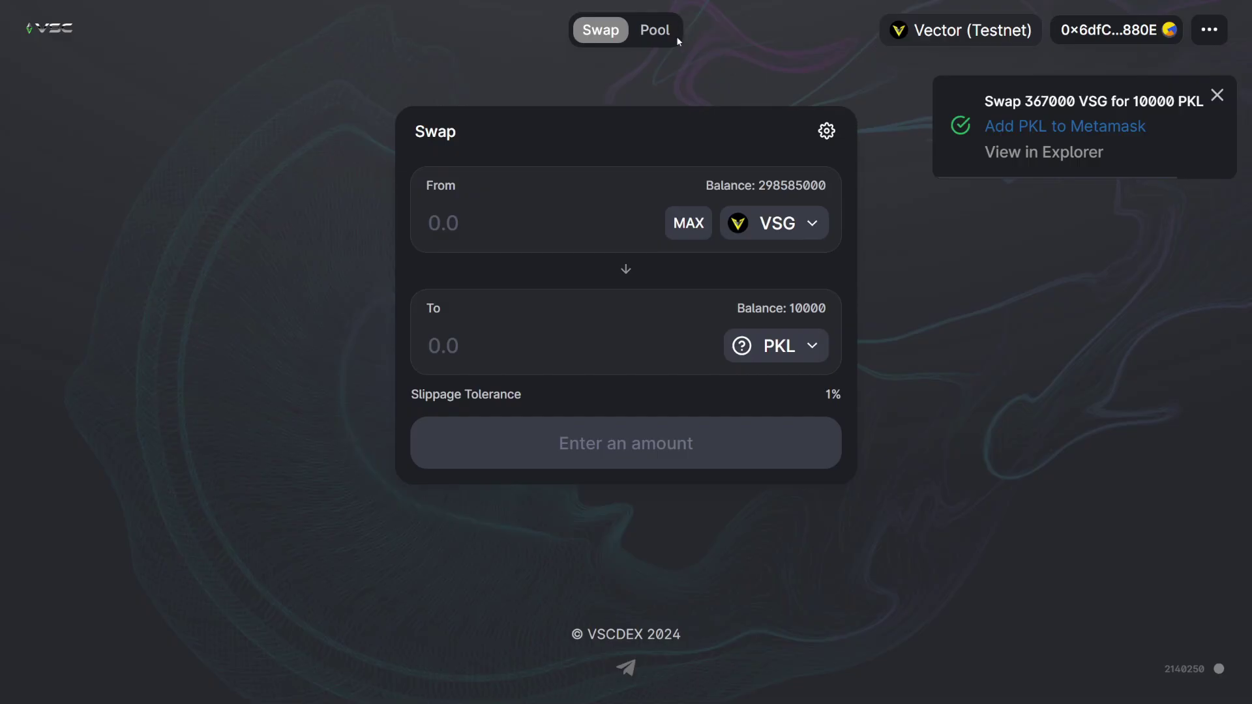
left_click(165, 55)
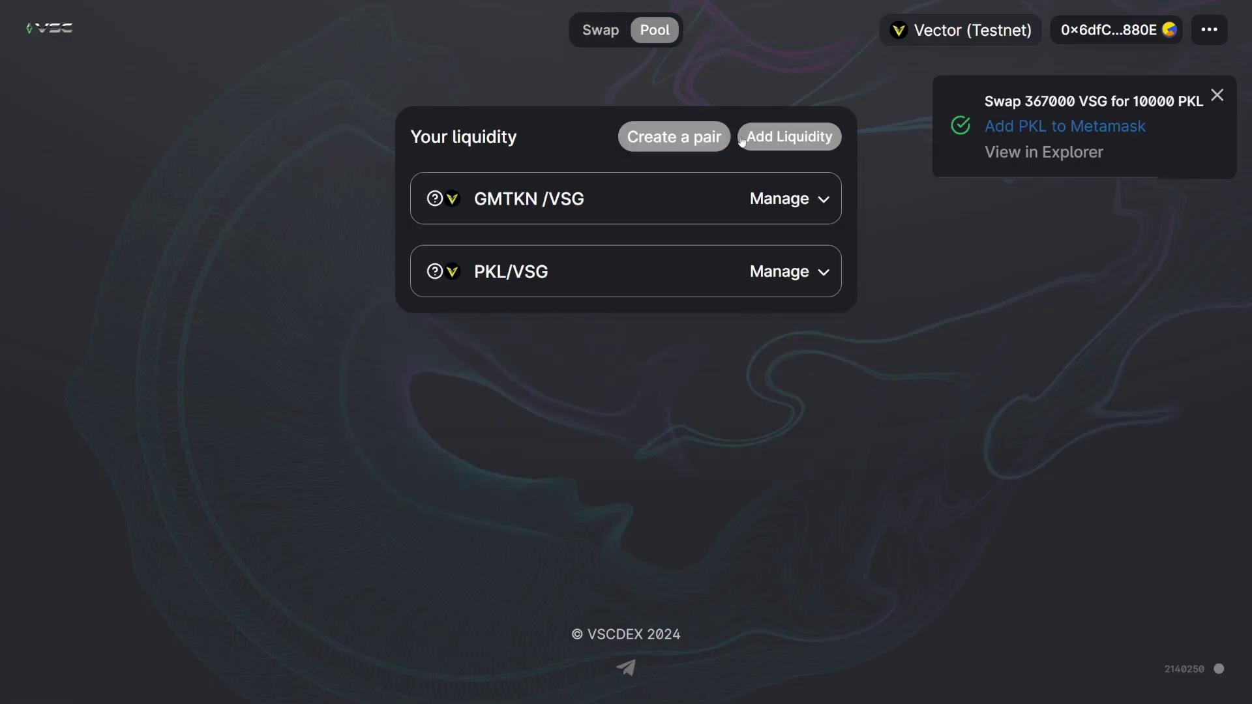
- Add the full 10000 PKL with 383209 VSG to the PKL/VSG pool, approving in MetaMask
left_click(773, 281)
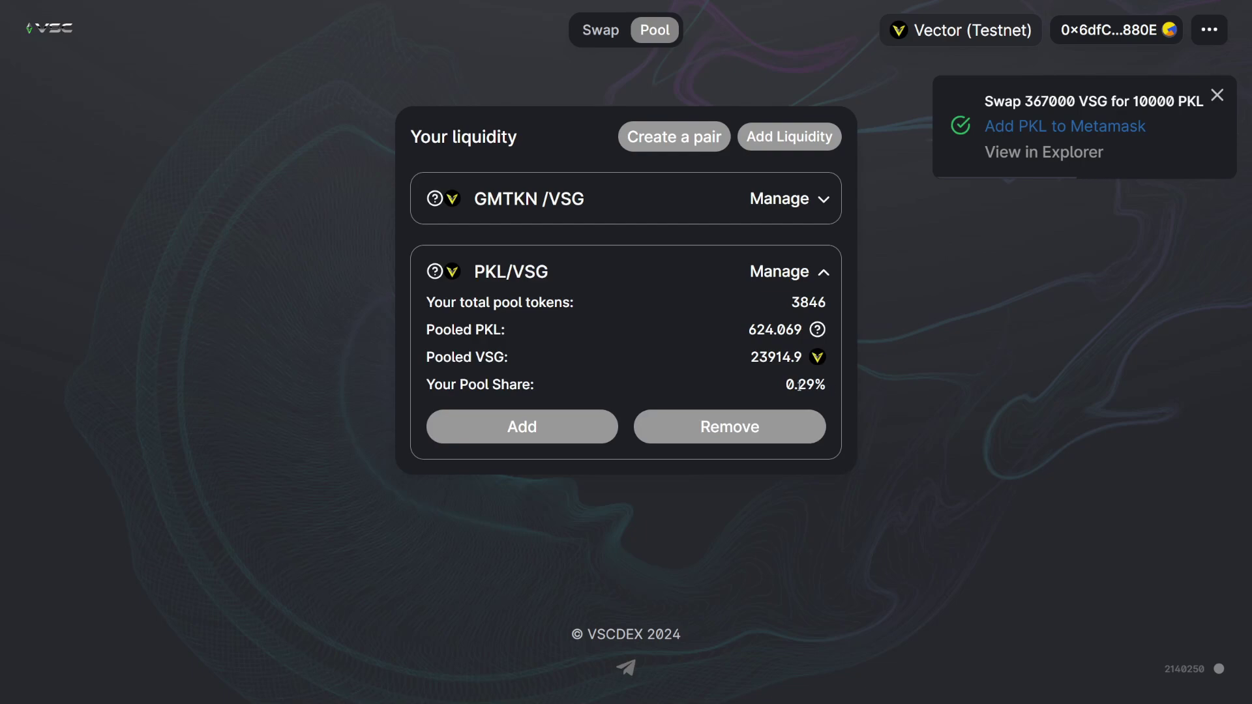
left_click_drag(802, 330, 758, 329)
left_click(562, 428)
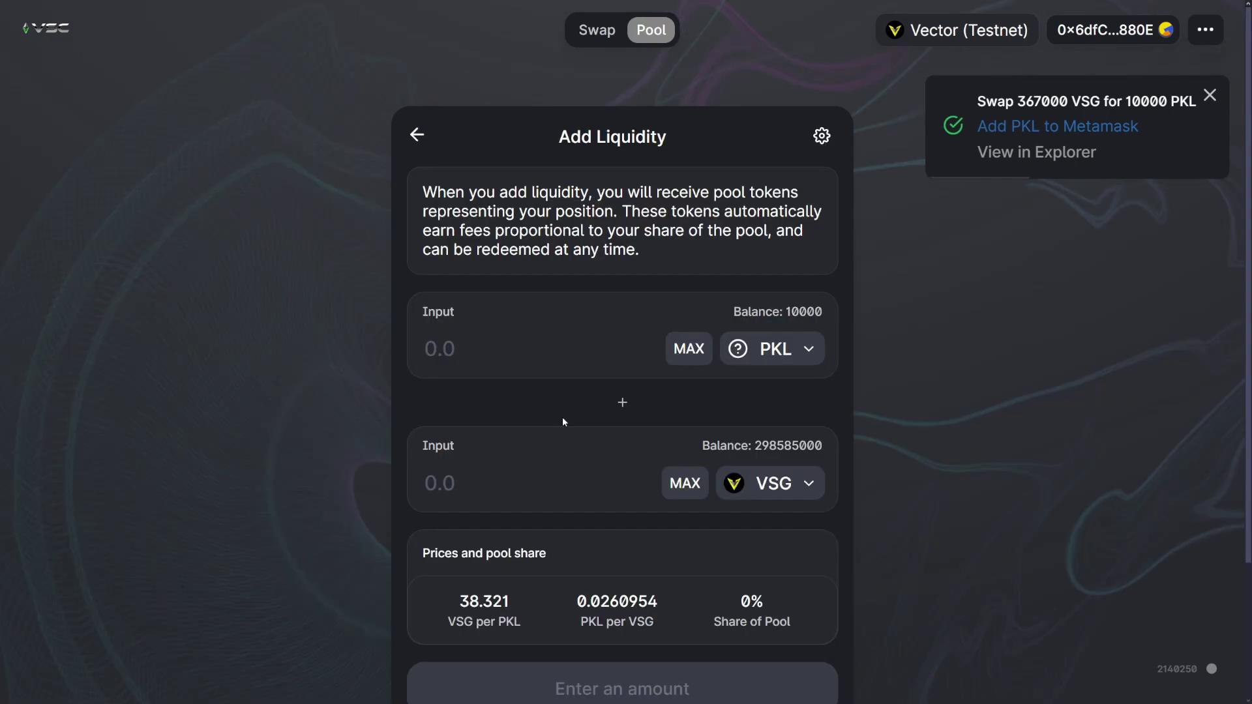
left_click(690, 348)
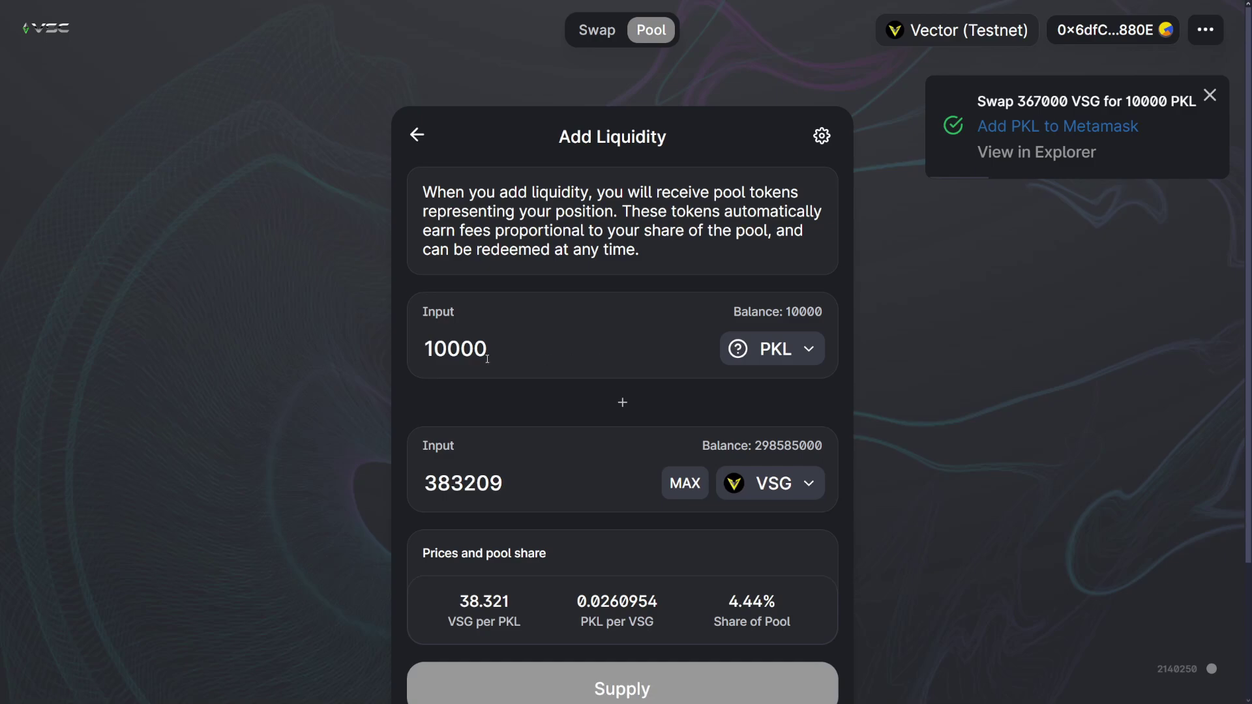
scroll(652, 404, "down", 2)
left_click_drag(725, 509, 786, 502)
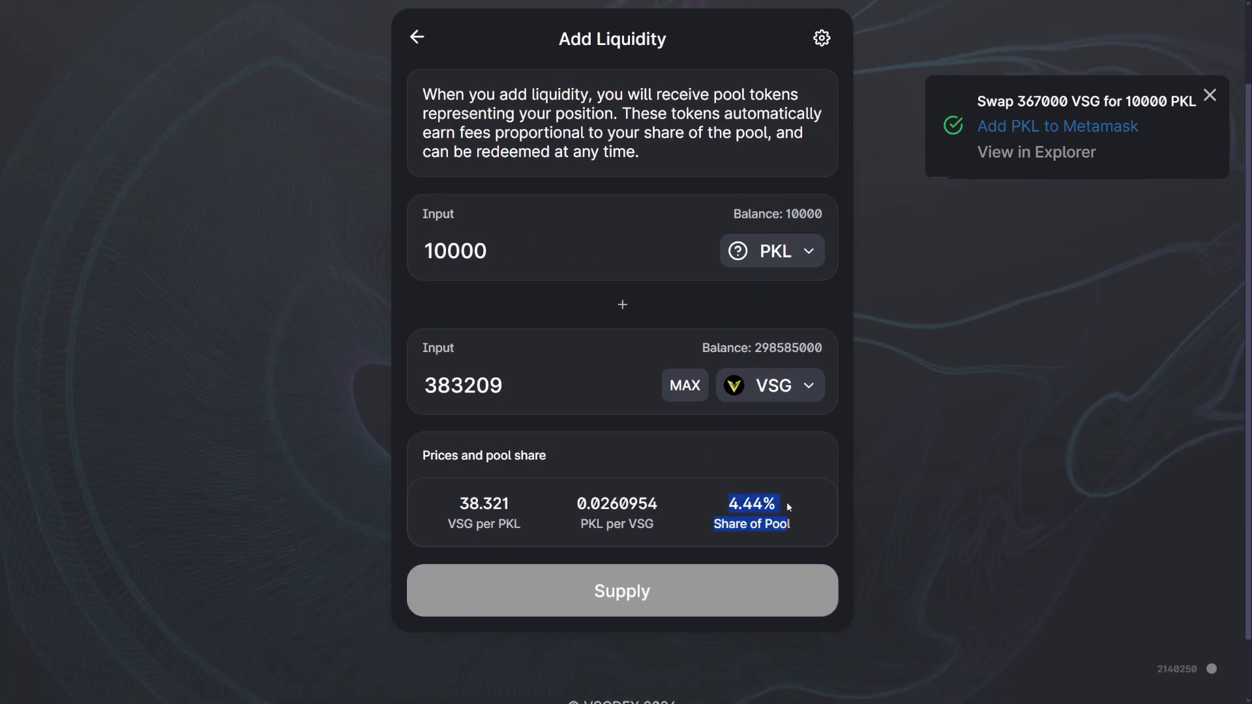
left_click(819, 503)
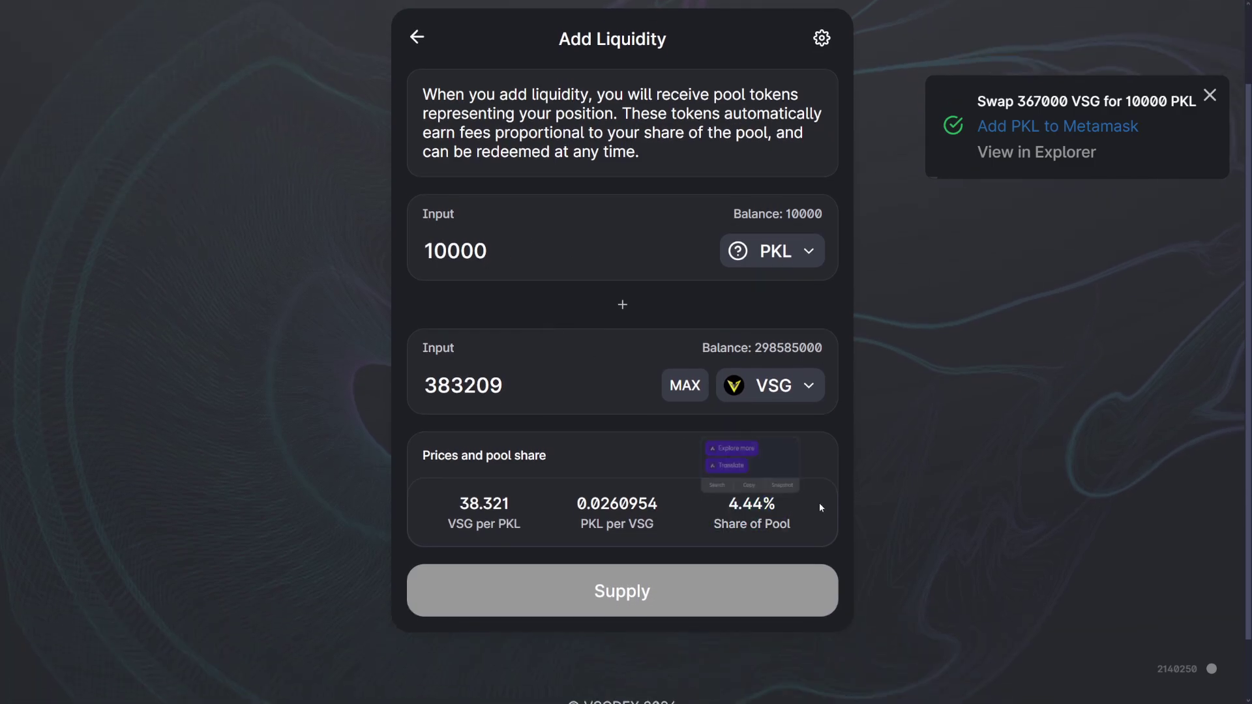
left_click(652, 591)
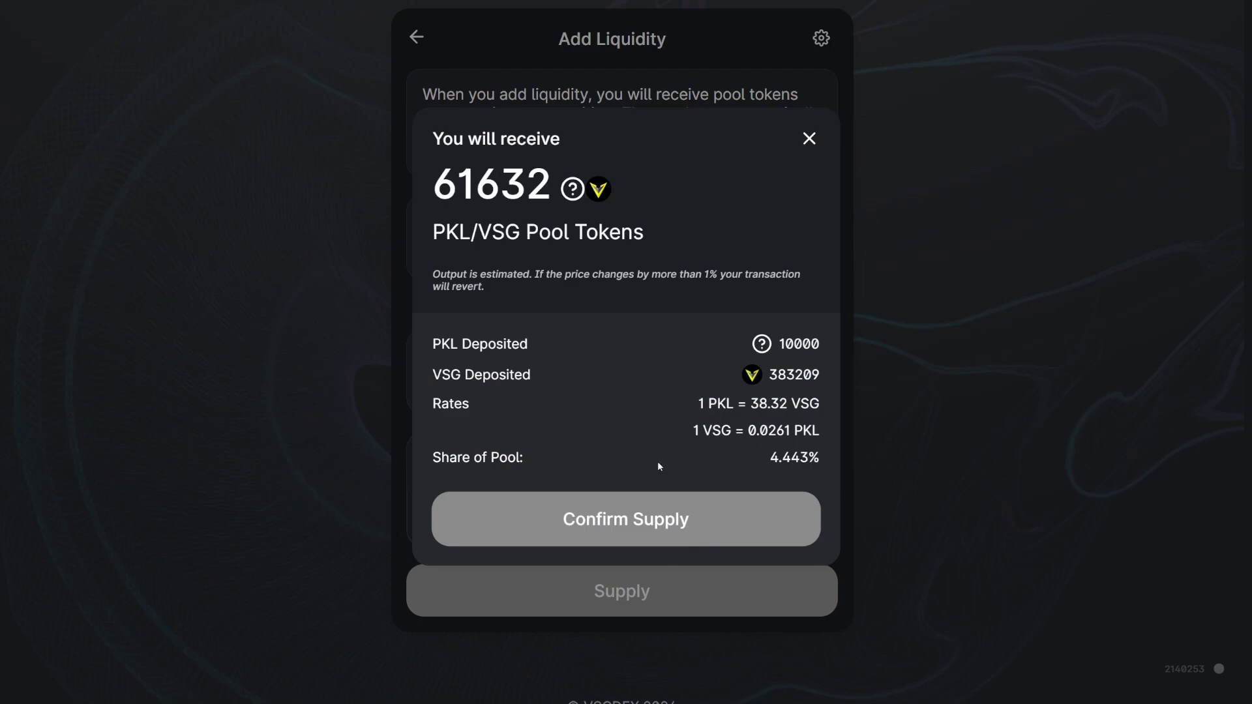
left_click(649, 520)
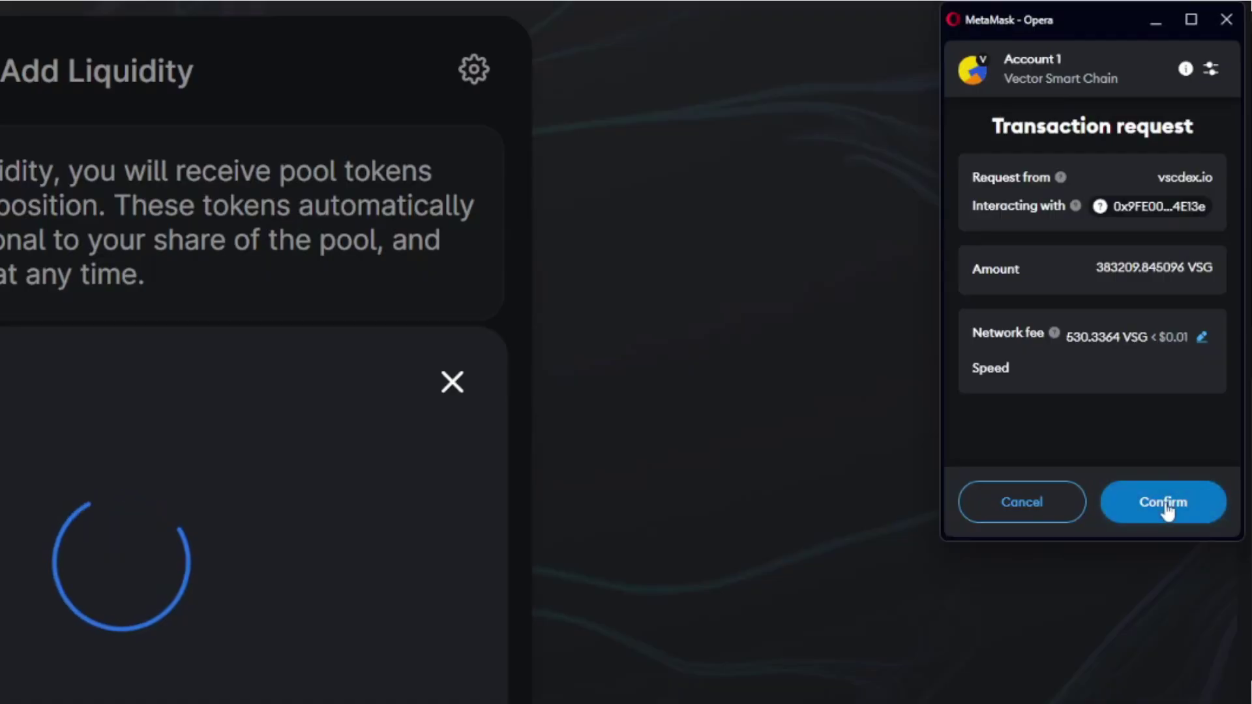
left_click(1164, 504)
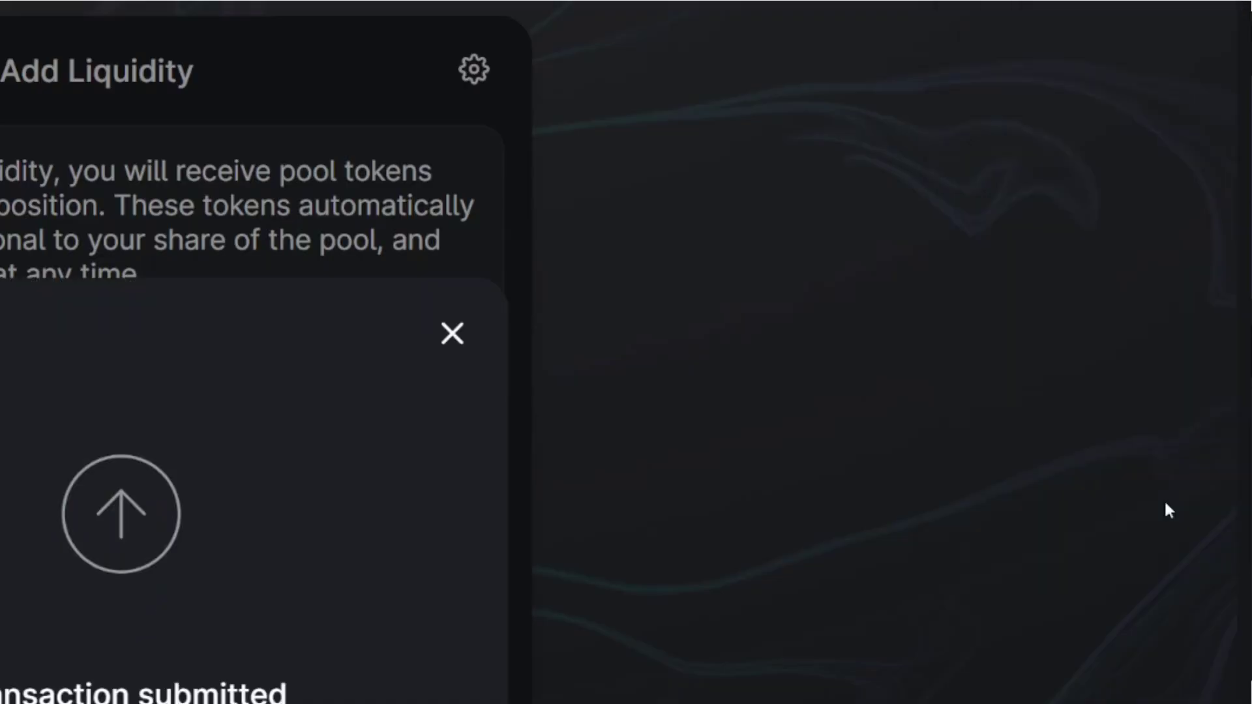
- Check the updated PKL/VSG pool share, then show the GMTKN/VSG position details
left_click(826, 273)
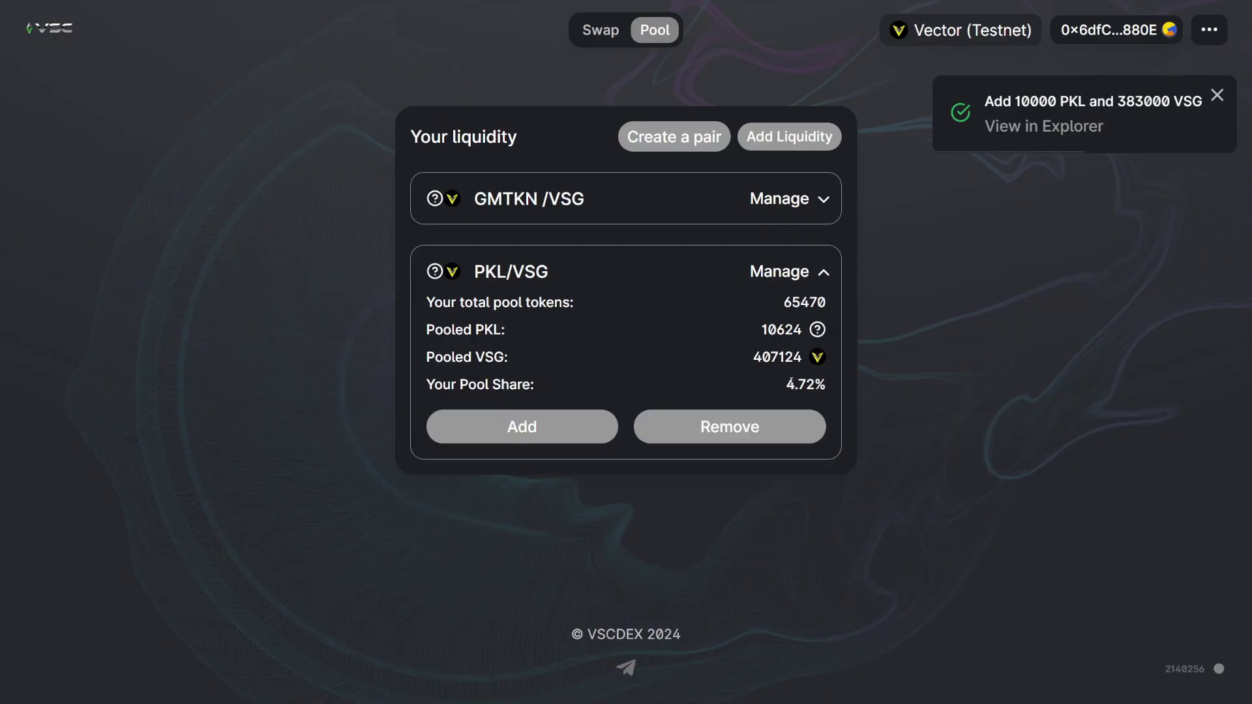
left_click_drag(788, 386, 808, 386)
left_click(940, 377)
left_click(820, 273)
left_click(825, 204)
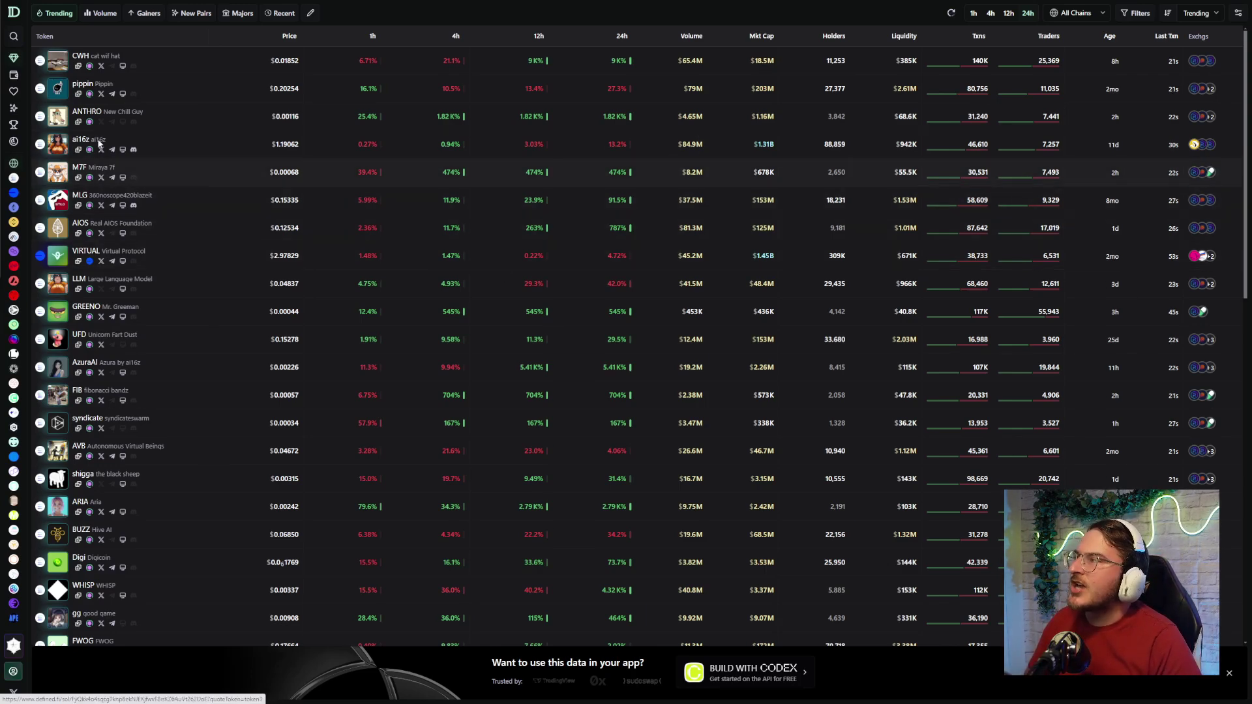
- Search XTA, open the XetaAI XTA/WVSG chart page, and switch its stats to 12h
mouse_move(26, 266)
scroll(32, 268, "down", 10)
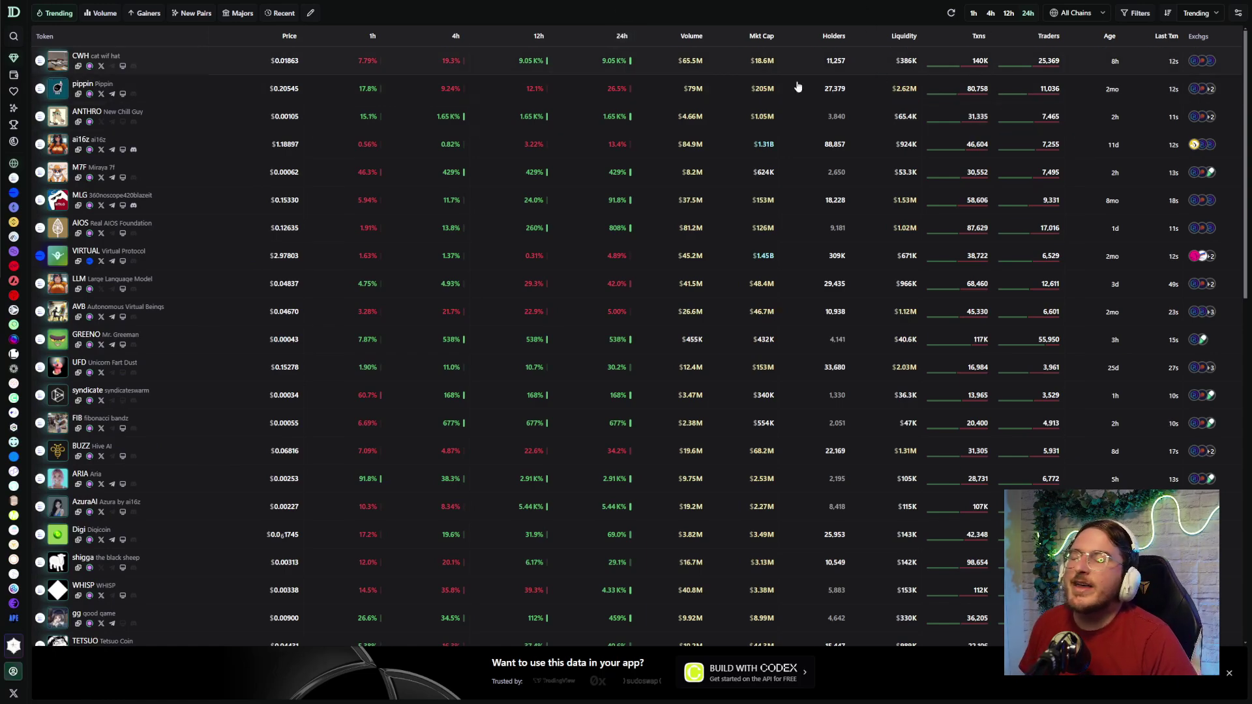
key("slash")
type("XTA")
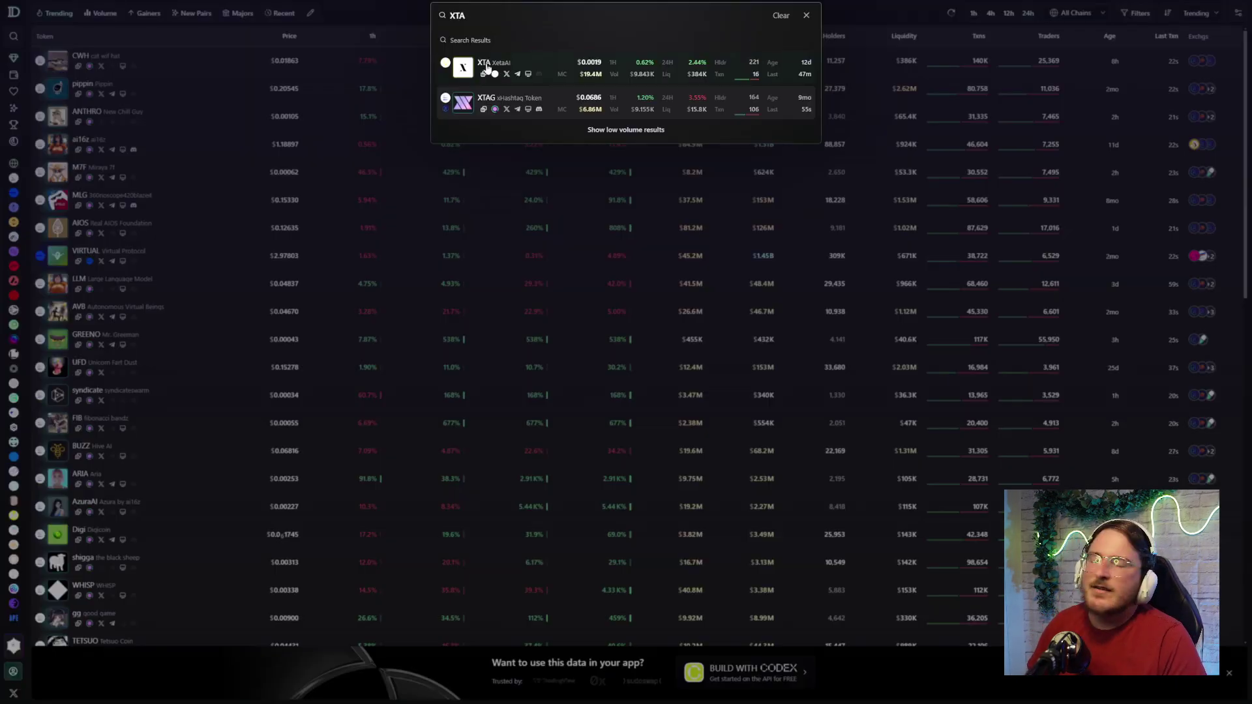
left_click(527, 68)
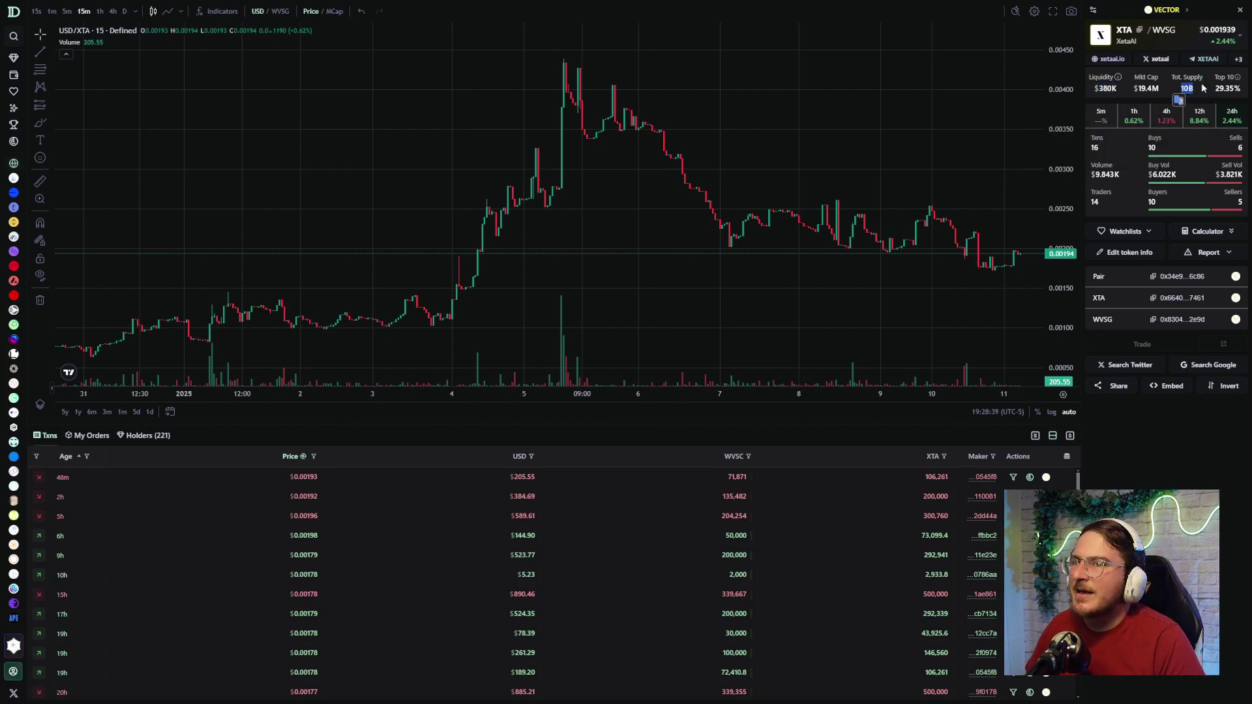
left_click(1199, 115)
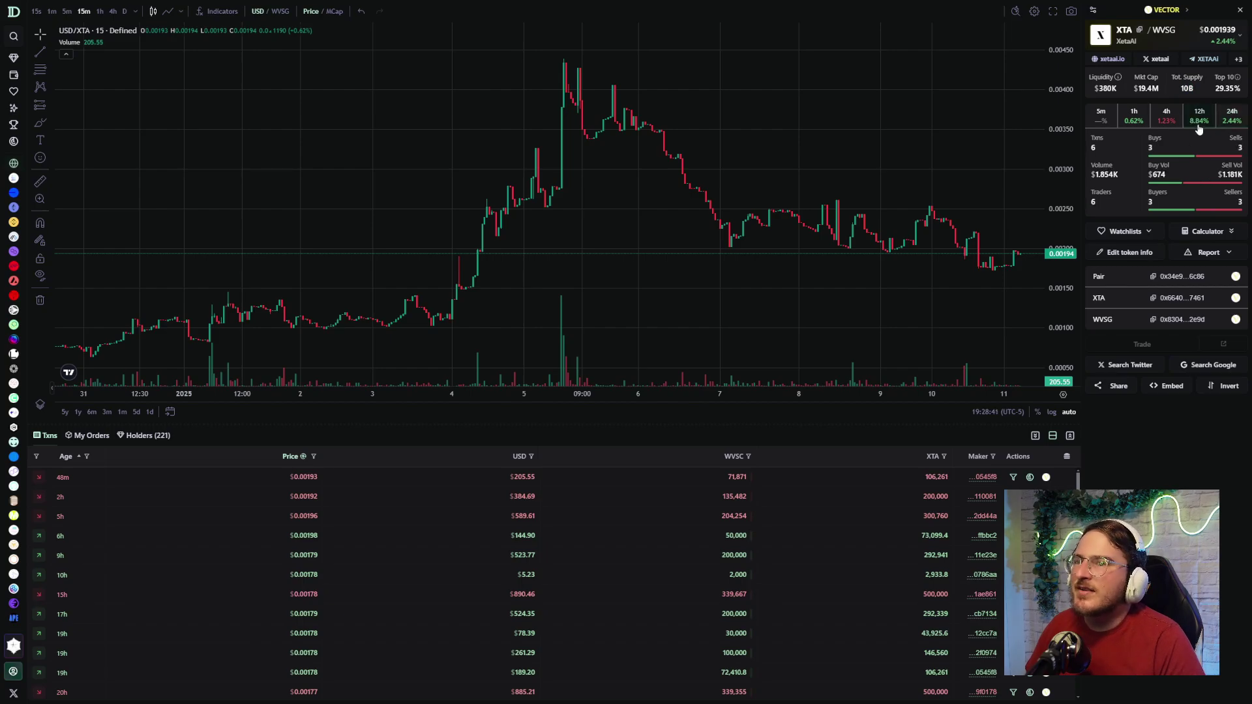
scroll(970, 216, "up", 5)
- Search CUBAN, open the SAND/WVSG chart, and scroll through its price history
key("slash")
type("CUBA")
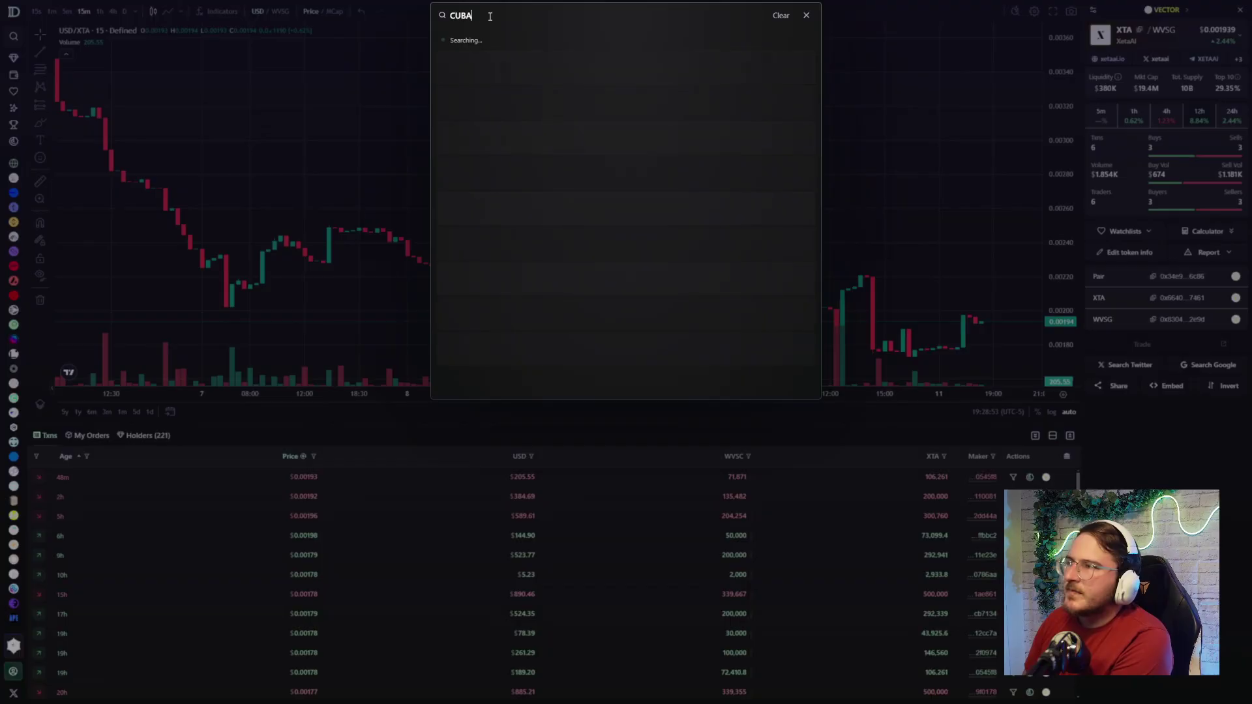
type("N")
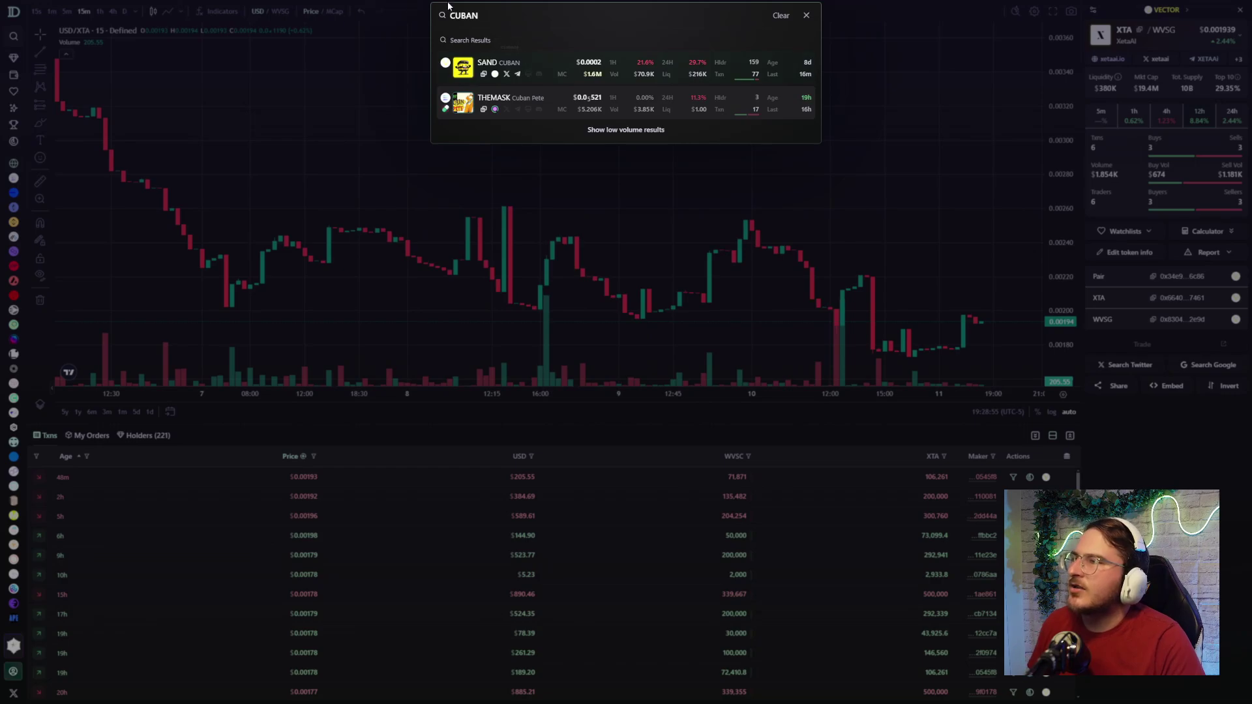
left_click(558, 65)
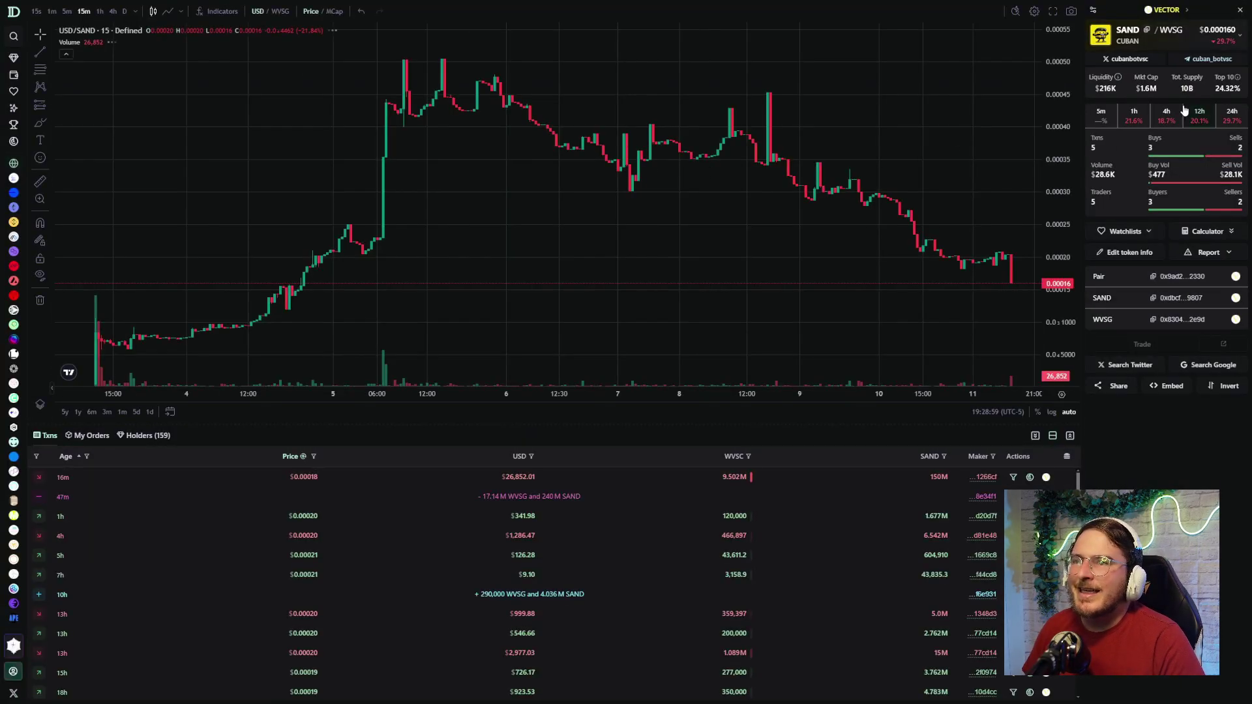
left_click(1148, 89)
scroll(578, 179, "down", 5)
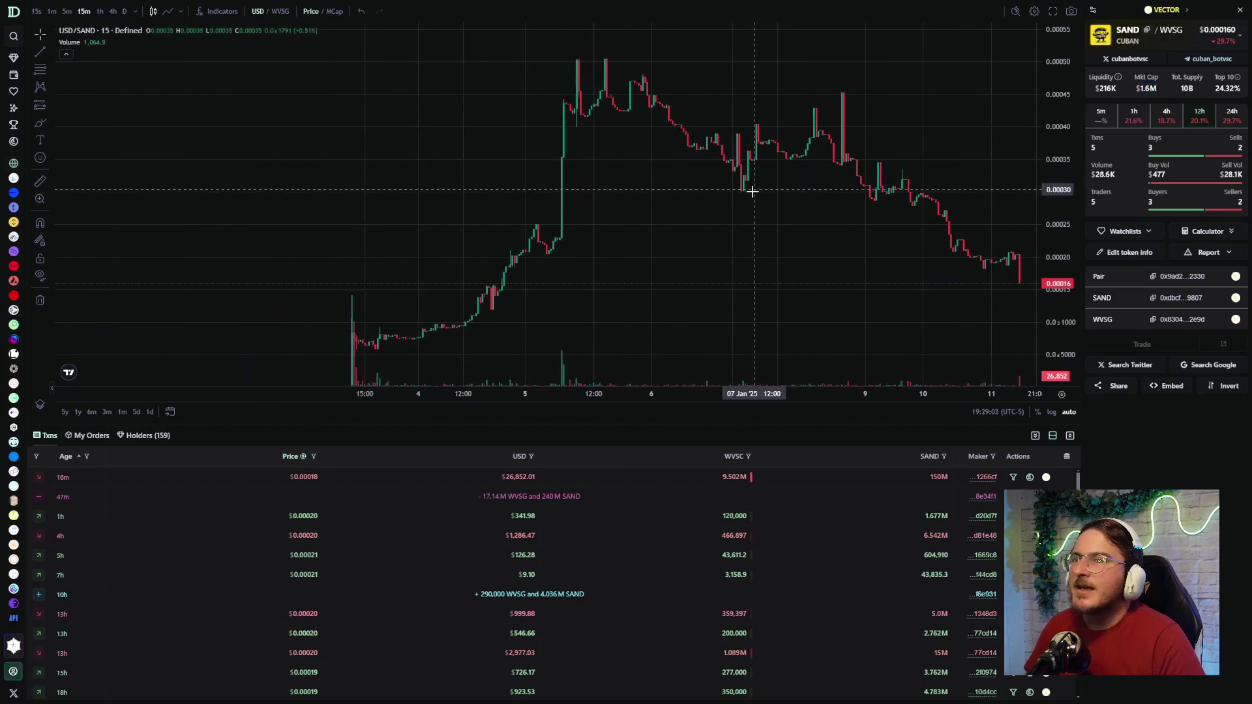
scroll(769, 293, "right", 1)
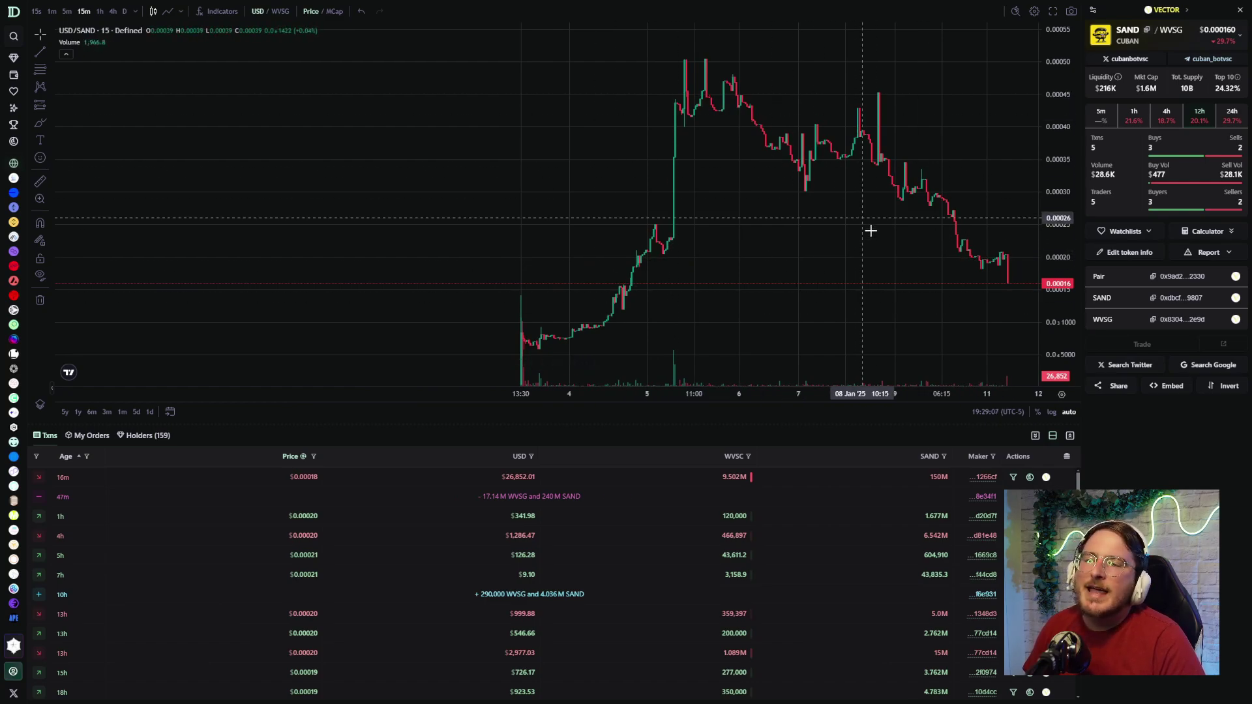
scroll(926, 208, "down", 2)
scroll(968, 231, "up", 3)
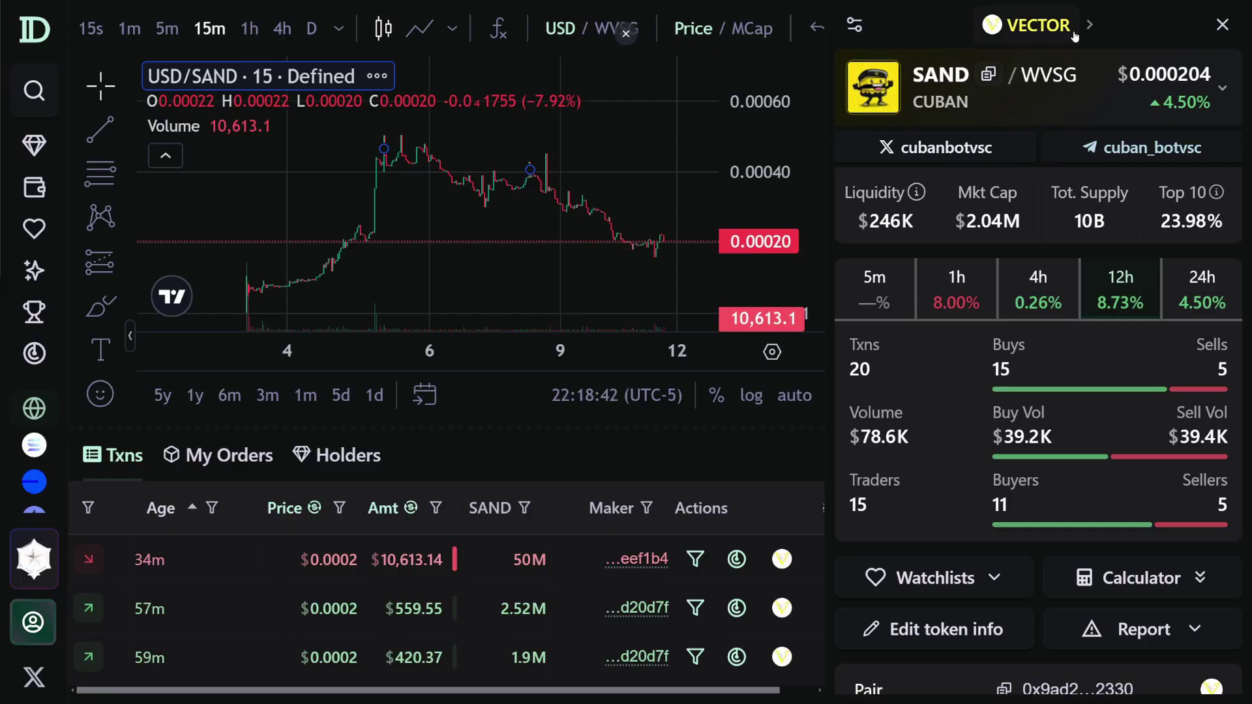
- Return to the Vector network token list and sort it by 24h price change
left_click(1038, 27)
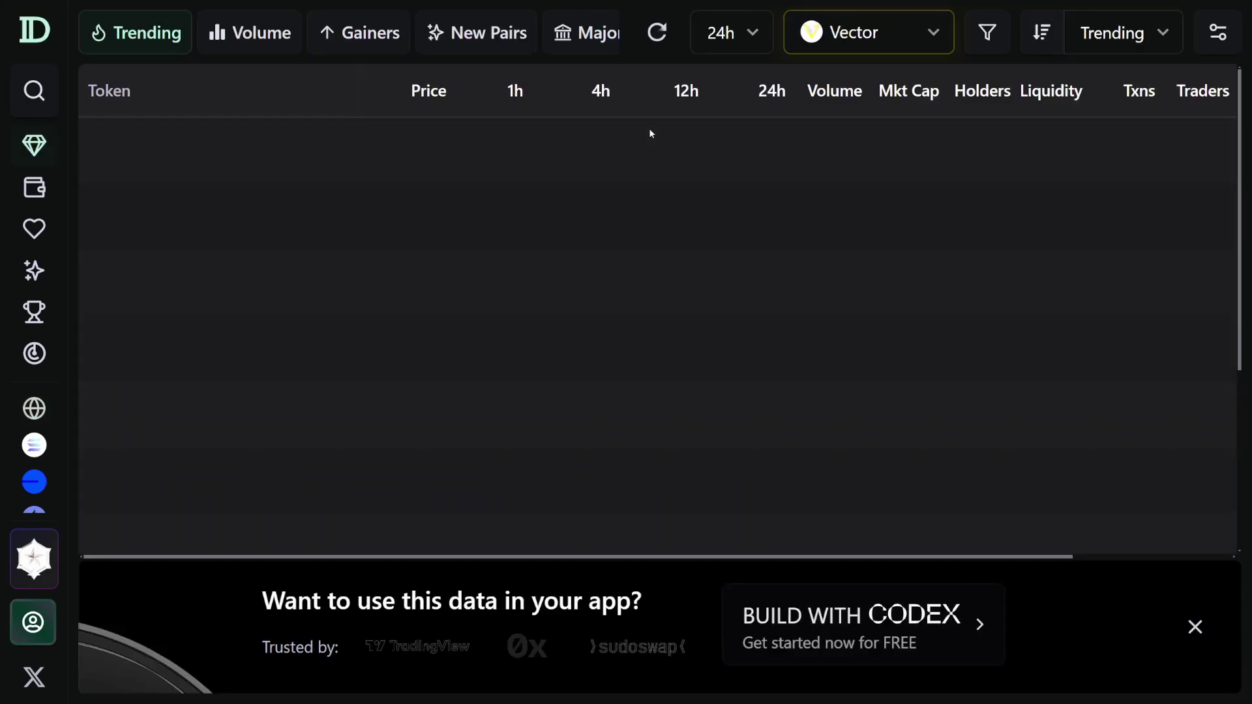
scroll(555, 165, "down", 9)
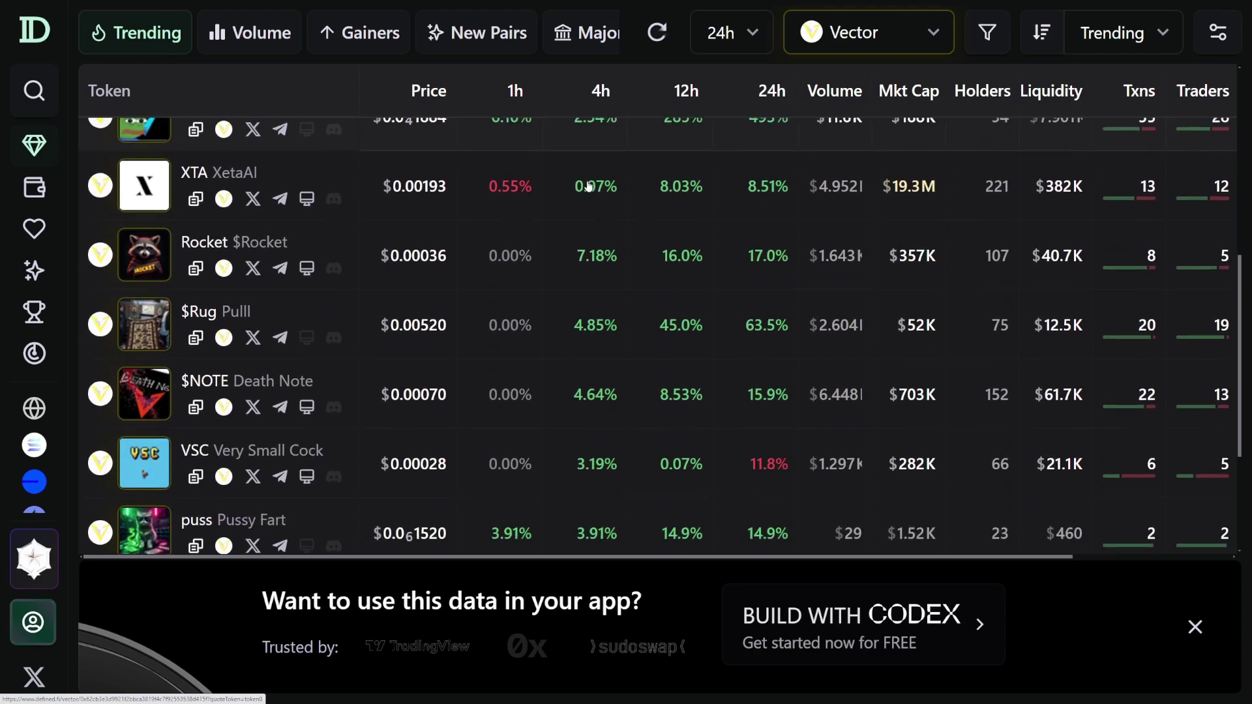
scroll(593, 198, "down", 1)
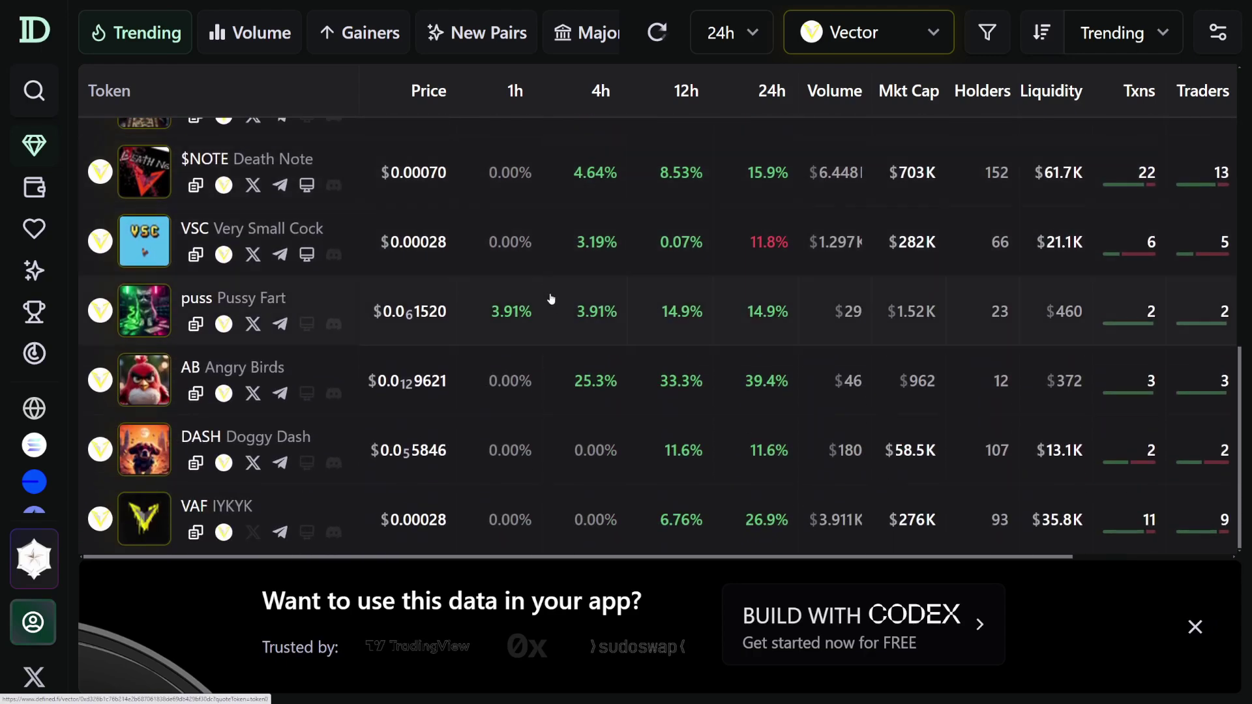
left_click(769, 91)
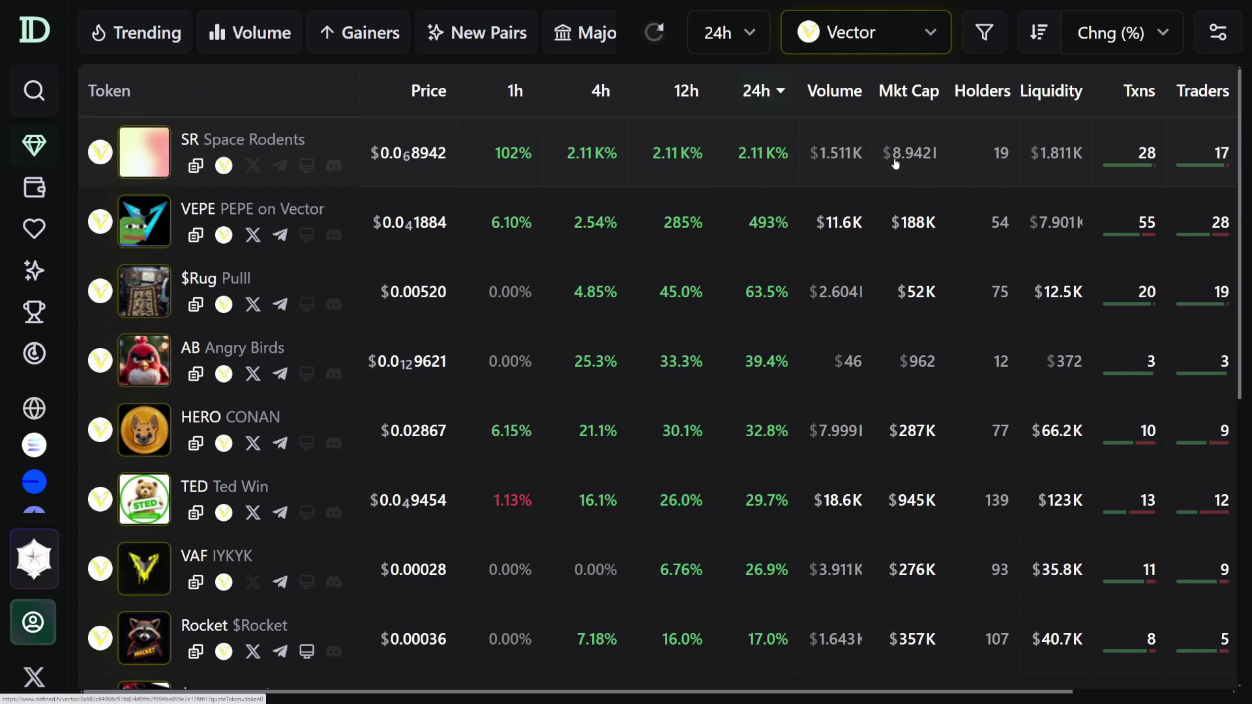
- Re-sort the Vector tokens by market cap, led by XTA at $19.3M and SAND at $2.04M
left_click(909, 90)
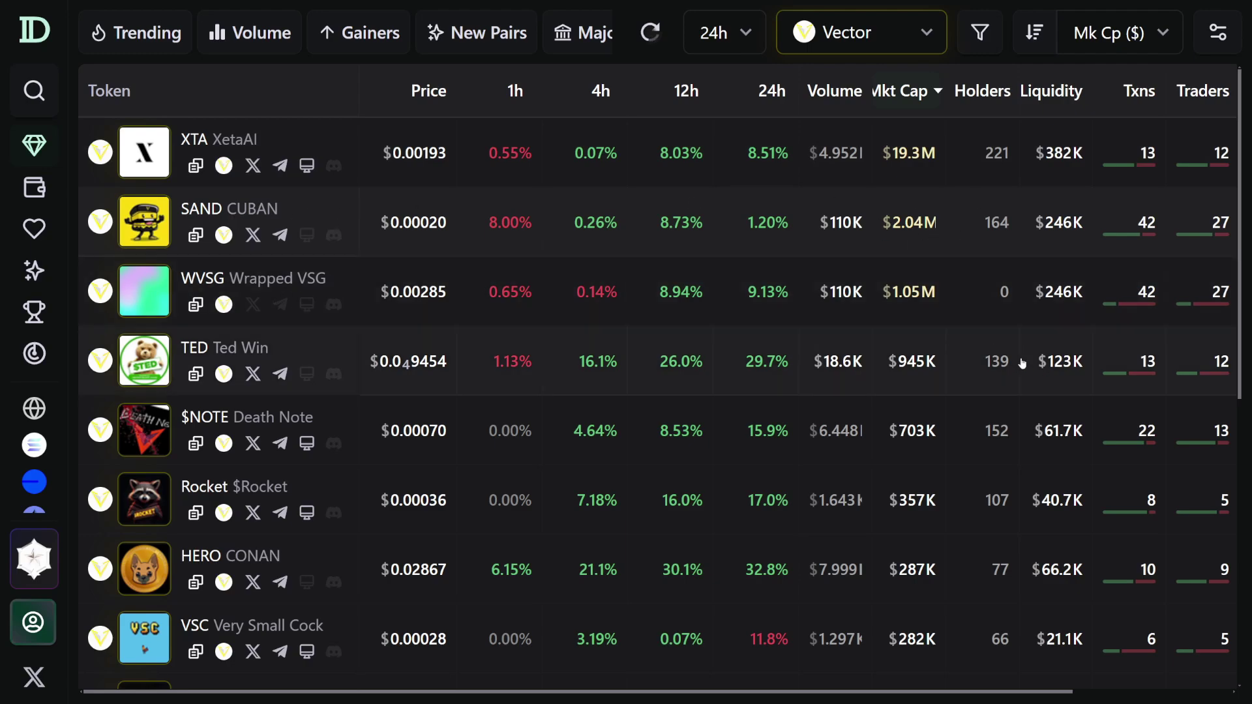
scroll(933, 344, "down", 1)
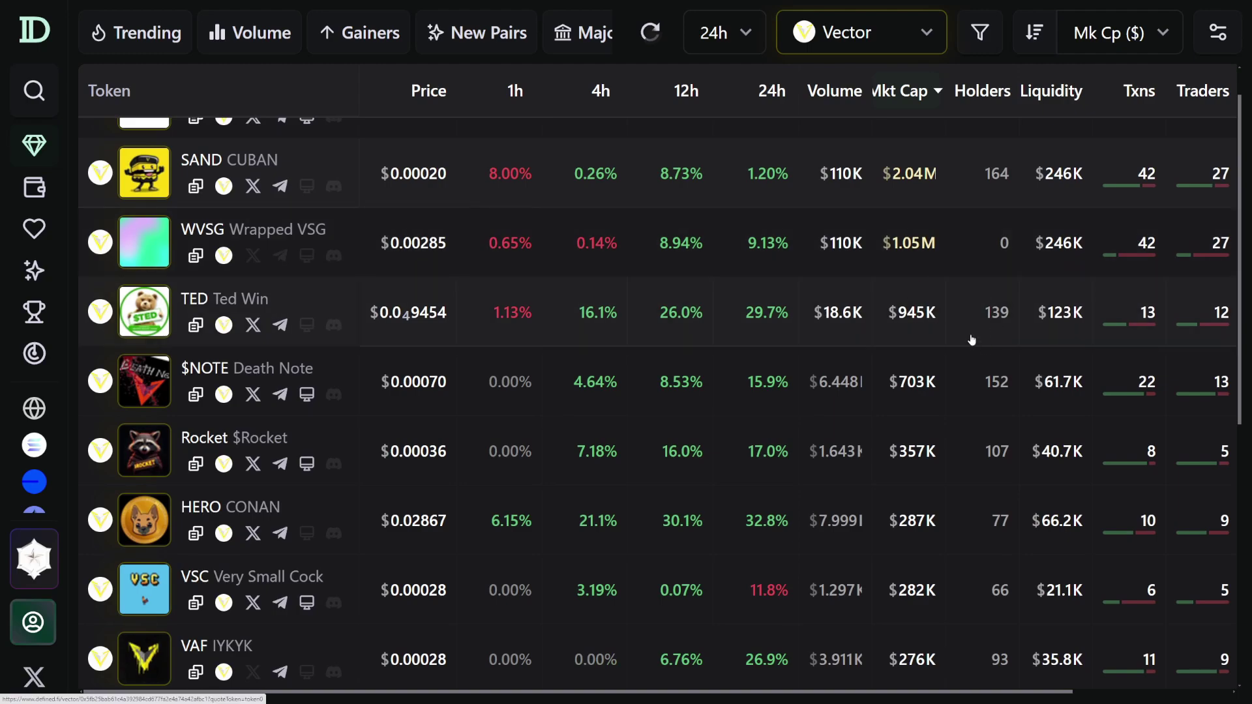
scroll(938, 362, "down", 10)
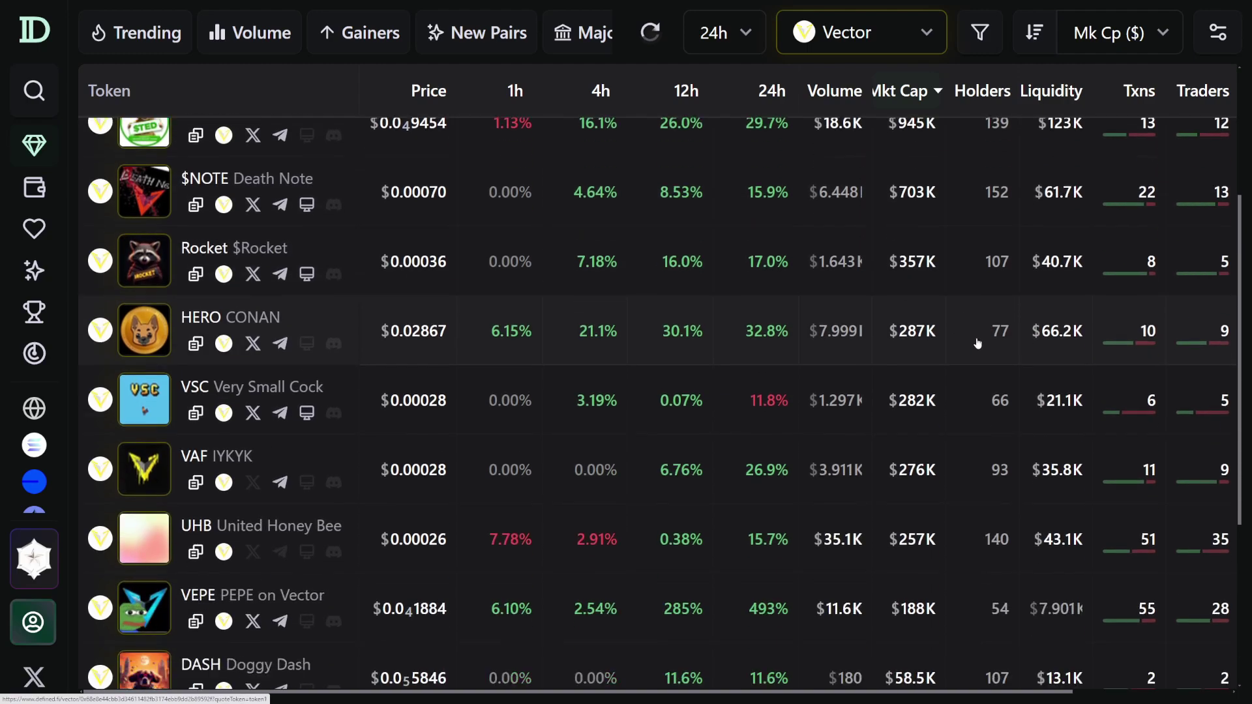
scroll(967, 385, "up", 10)
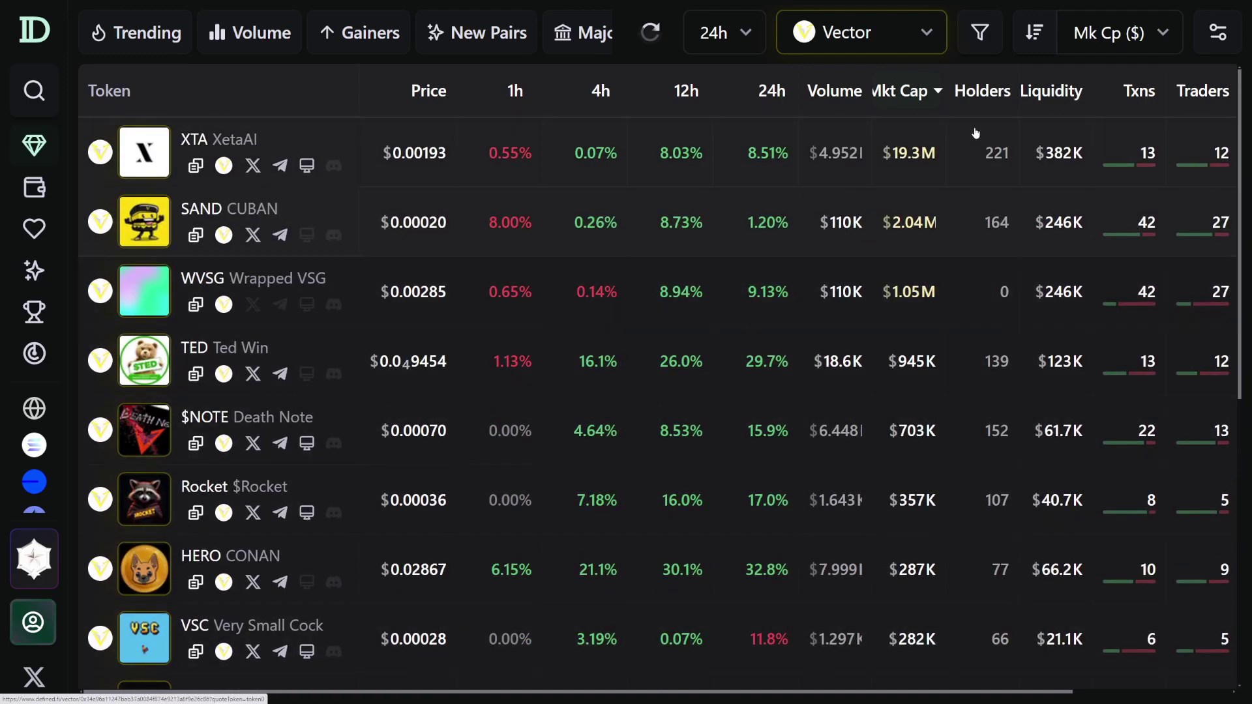
mouse_move(45, 31)
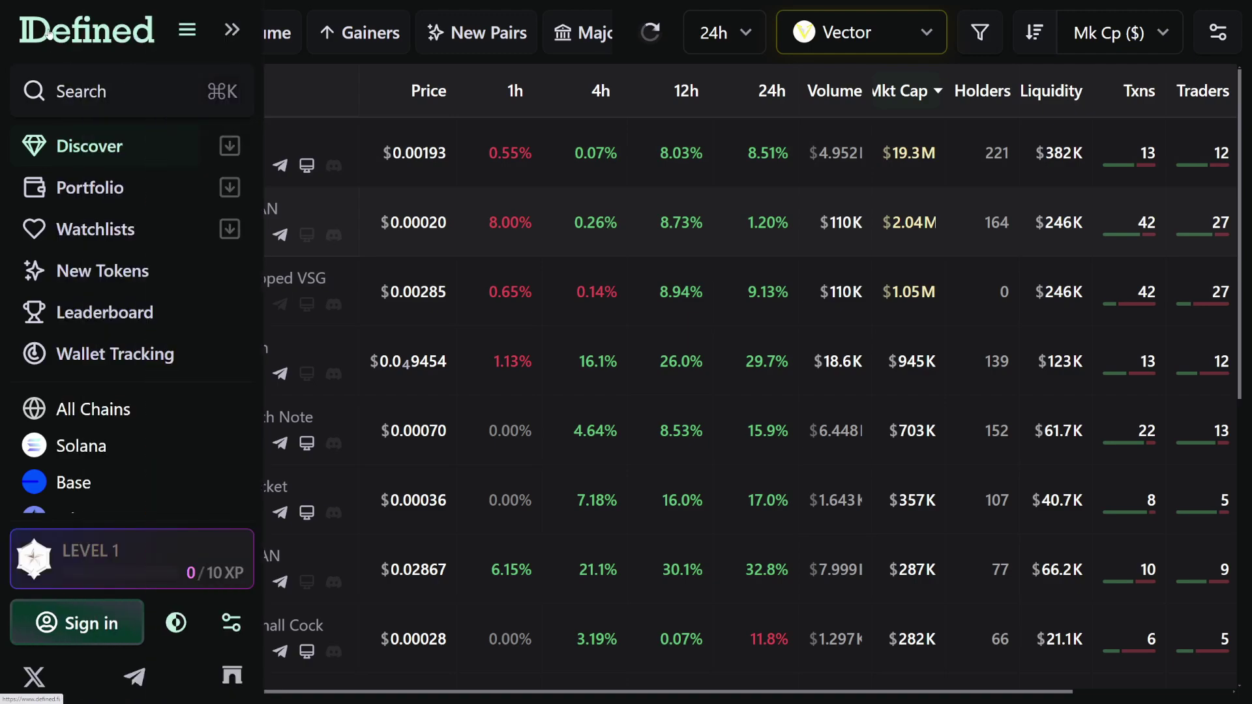